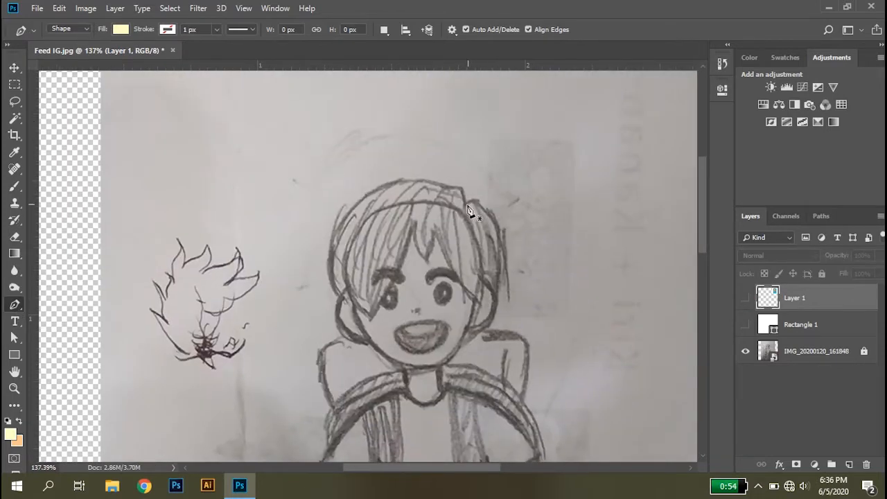
# Start a Pen tool shape at the hair's upper notch, tracing the sketched crown down to the left ear
pyautogui.click(464, 203)
pyautogui.scroll(3, 451, 169)
pyautogui.click(449, 196)
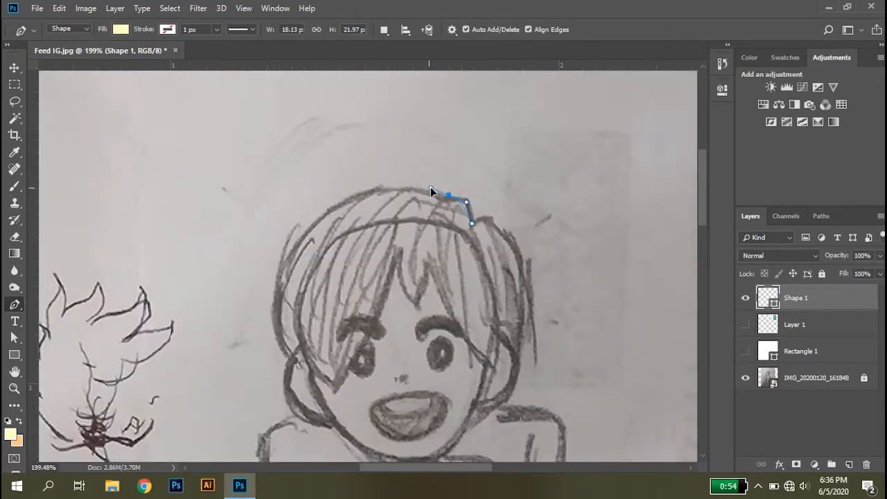
pyautogui.hotkey('ctrl', 'z')
pyautogui.moveTo(455, 196); pyautogui.dragTo(441, 188)
pyautogui.moveTo(288, 260); pyautogui.dragTo(257, 344)
pyautogui.click(300, 363)
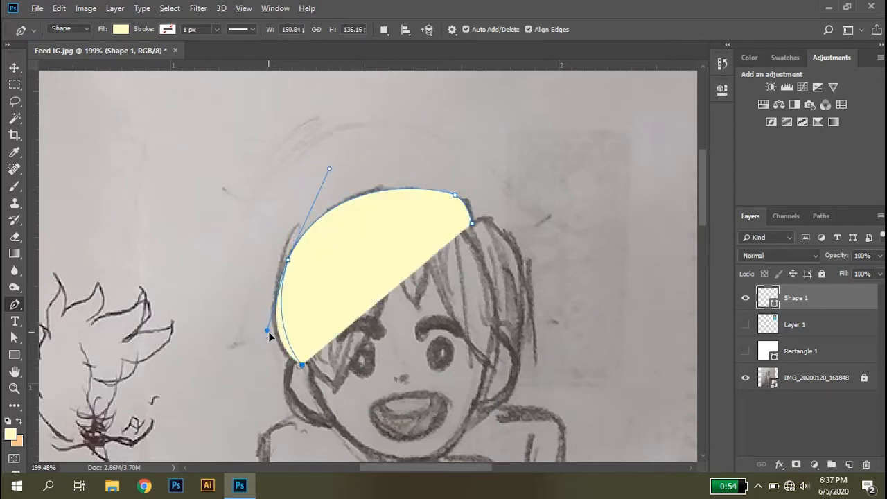
# Set the hair shape's fill to 0% and redo the outline's corner above the left ear
pyautogui.moveTo(880, 274); pyautogui.dragTo(429, 337)
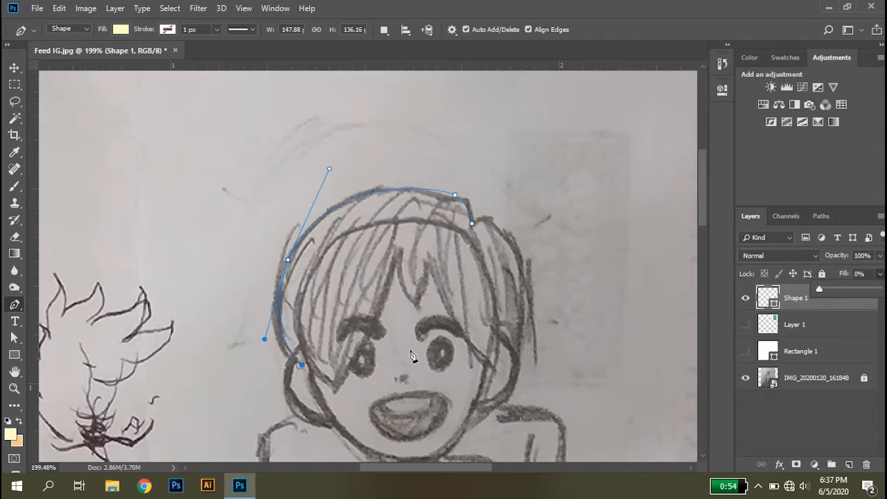
pyautogui.hotkey('ctrl', 'z')
pyautogui.hotkey('ctrl', 'z')
pyautogui.click(295, 353)
pyautogui.moveTo(881, 274); pyautogui.dragTo(310, 342)
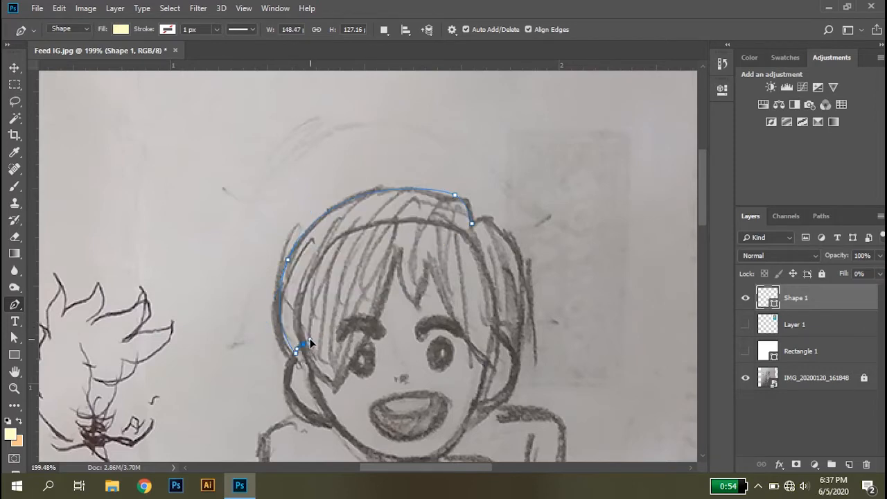
# Continue the hair outline along the fringe, through the left lock and centre strand to the right lock's tip
pyautogui.scroll(3, 310, 343)
pyautogui.scroll(-2, 373, 407)
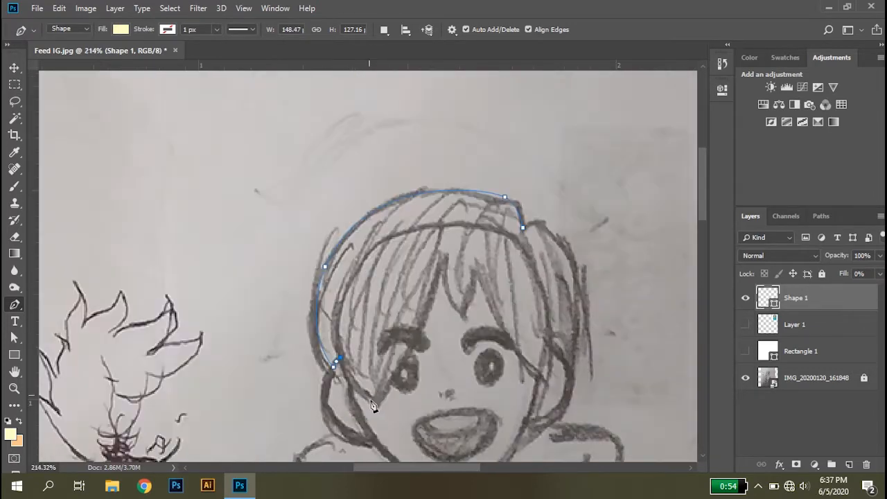
pyautogui.moveTo(399, 414); pyautogui.dragTo(430, 352)
pyautogui.click(444, 260)
pyautogui.moveTo(479, 327); pyautogui.dragTo(475, 323)
pyautogui.moveTo(509, 364); pyautogui.dragTo(333, 332)
pyautogui.click(368, 349)
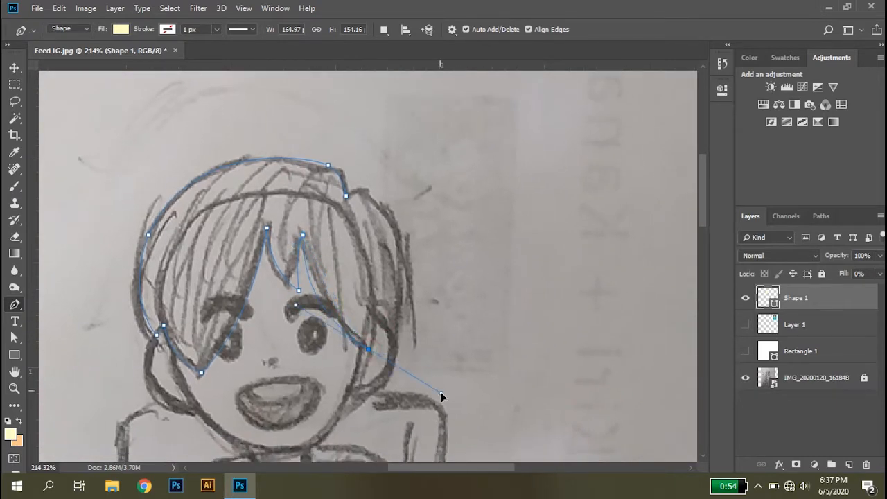
pyautogui.click(376, 265)
pyautogui.scroll(3, 385, 277)
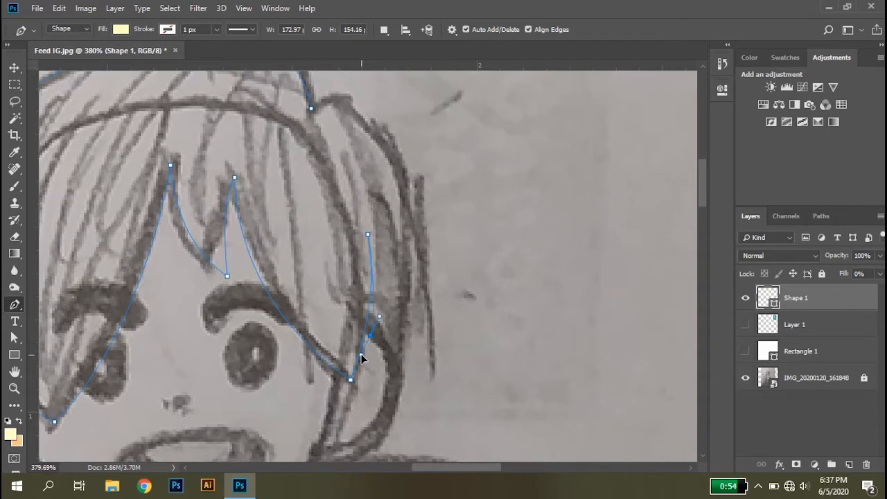
pyautogui.click(394, 369)
pyautogui.scroll(-3, 406, 368)
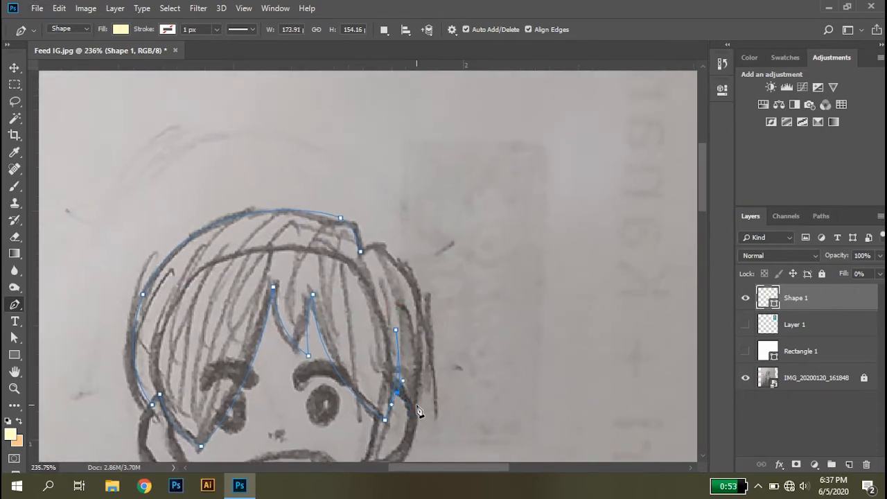
pyautogui.scroll(3, 418, 410)
pyautogui.hotkey('ctrl', 'z')
# Trace the hair around the top of the right ear and up the right side, closing the outline at the notch
pyautogui.click(373, 351)
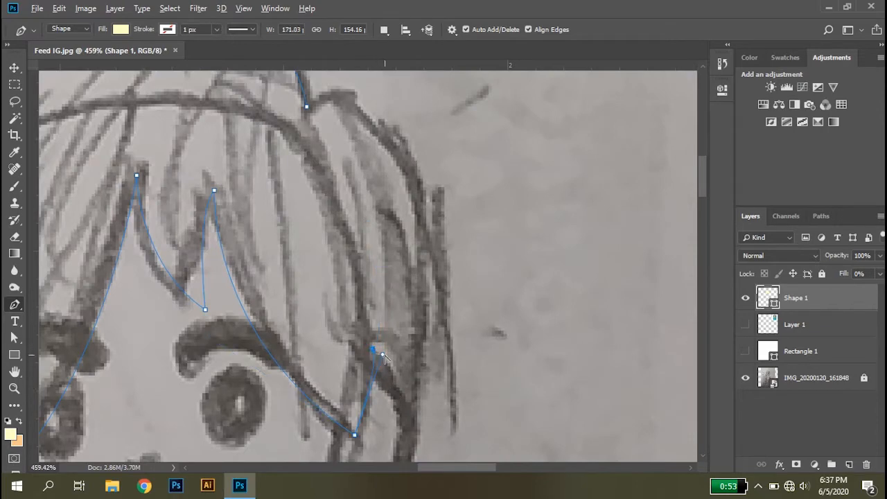
pyautogui.moveTo(414, 420); pyautogui.dragTo(414, 444)
pyautogui.scroll(-3, 450, 381)
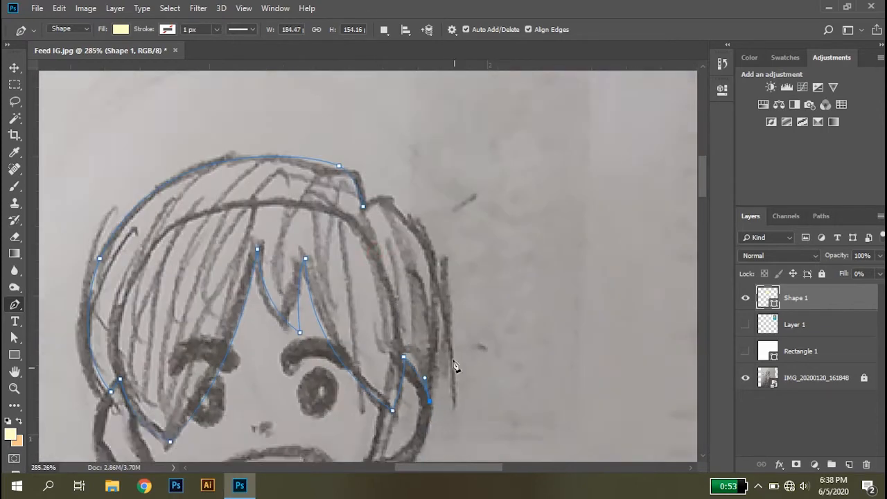
pyautogui.moveTo(409, 251); pyautogui.dragTo(315, 172)
pyautogui.scroll(-3, 434, 311)
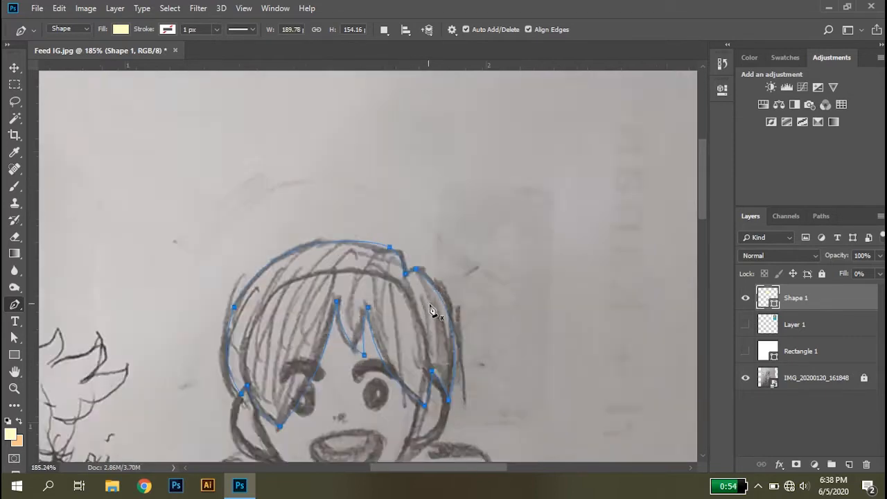
# Restore the hair shape's fill to 100%, show the reference illustration, and recolour the hair with its sampled brown
pyautogui.moveTo(880, 274); pyautogui.dragTo(880, 290)
pyautogui.press('b')
pyautogui.press('v')
pyautogui.click(468, 331)
pyautogui.moveTo(457, 354)
pyautogui.mouseDown()
pyautogui.moveTo(467, 262)
pyautogui.moveTo(434, 309)
pyautogui.mouseUp()
pyautogui.click(746, 325)
pyautogui.doubleClick(767, 297)
pyautogui.click(655, 110)
pyautogui.press('Return')
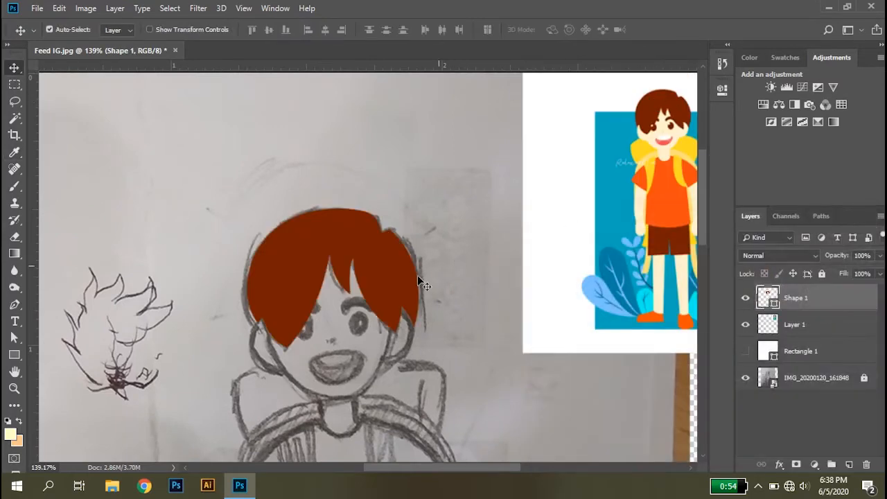
# Preview the hair against the white background, and hide the hair, reference and background layers to expose the sketch
pyautogui.click(746, 351)
pyautogui.scroll(-2, 443, 314)
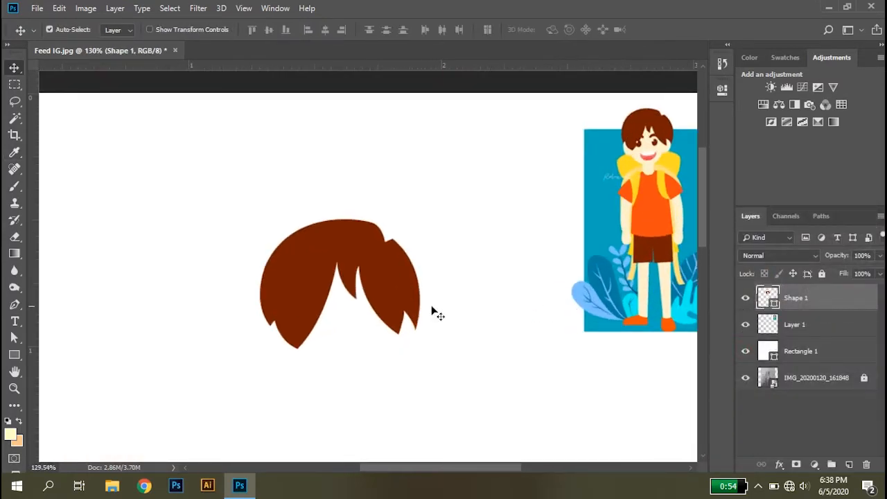
pyautogui.click(746, 325)
pyautogui.click(745, 298)
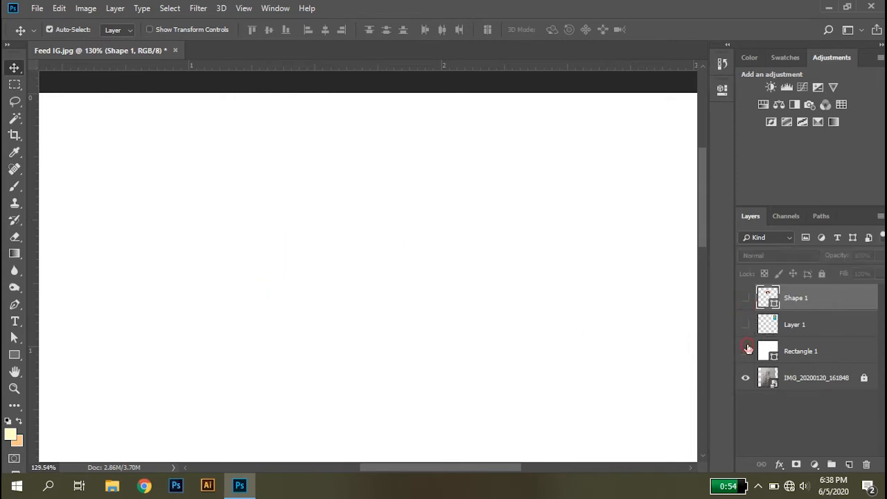
pyautogui.click(746, 351)
pyautogui.click(746, 325)
pyautogui.click(747, 323)
pyautogui.scroll(3, 315, 304)
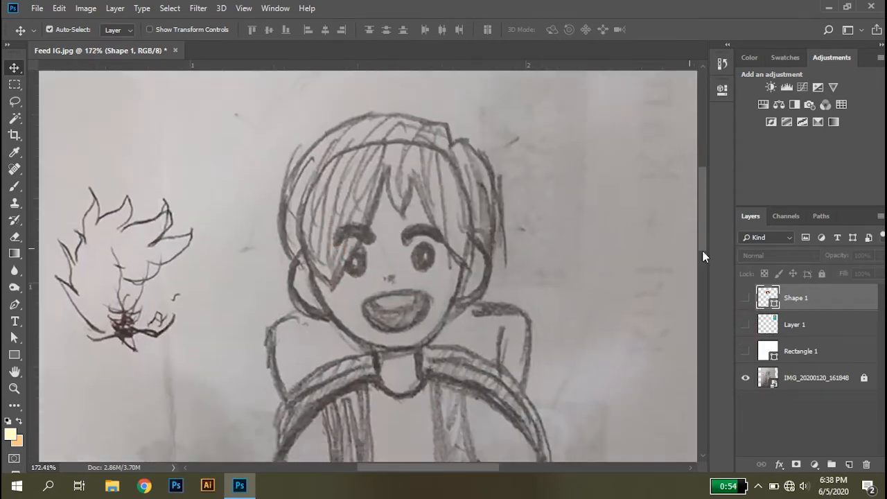
# Start a new Pen tool shape between the hair and reference layers by tracing the left ear
pyautogui.click(803, 326)
pyautogui.press('p')
pyautogui.scroll(2, 301, 283)
pyautogui.click(297, 264)
pyautogui.moveTo(303, 313); pyautogui.dragTo(310, 326)
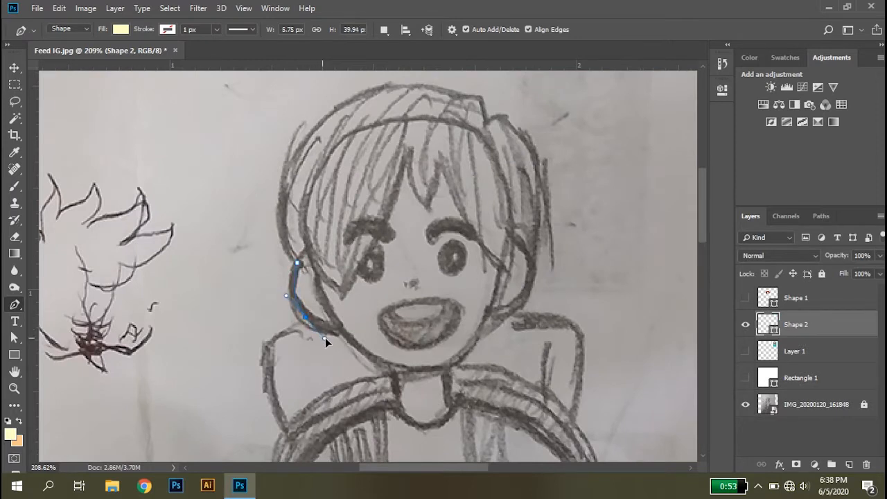
pyautogui.click(340, 329)
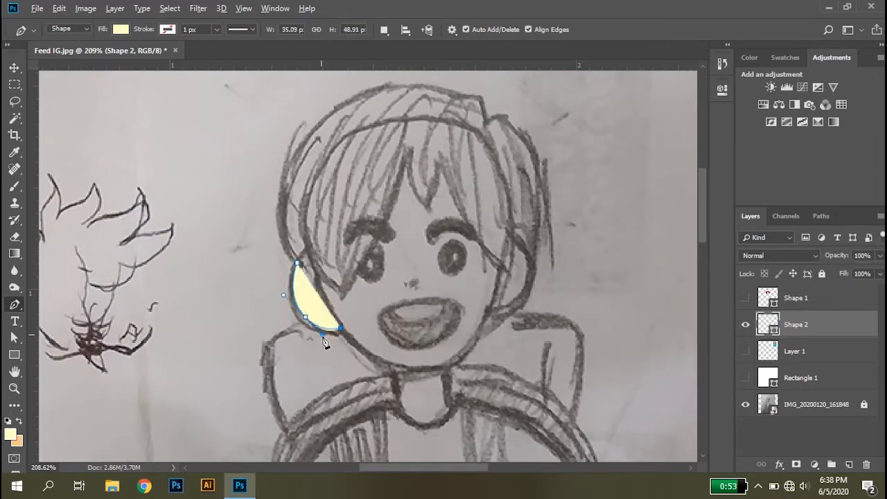
# Continue the skin outline along the left jaw and around the neck to its upper right corner
pyautogui.moveTo(410, 365); pyautogui.dragTo(395, 362)
pyautogui.moveTo(402, 411)
pyautogui.mouseDown()
pyautogui.moveTo(420, 426)
pyautogui.moveTo(409, 420)
pyautogui.mouseUp()
pyautogui.click(430, 425)
pyautogui.click(453, 410)
pyautogui.click(449, 368)
pyautogui.moveTo(426, 300); pyautogui.dragTo(403, 349)
# Compare the partial skin shape with the hair and the reference illustration, hiding both layers again
pyautogui.scroll(-5, 403, 349)
pyautogui.click(746, 297)
pyautogui.click(746, 350)
pyautogui.moveTo(507, 234); pyautogui.dragTo(479, 216)
pyautogui.moveTo(608, 180); pyautogui.dragTo(602, 181)
pyautogui.moveTo(555, 278); pyautogui.dragTo(659, 226)
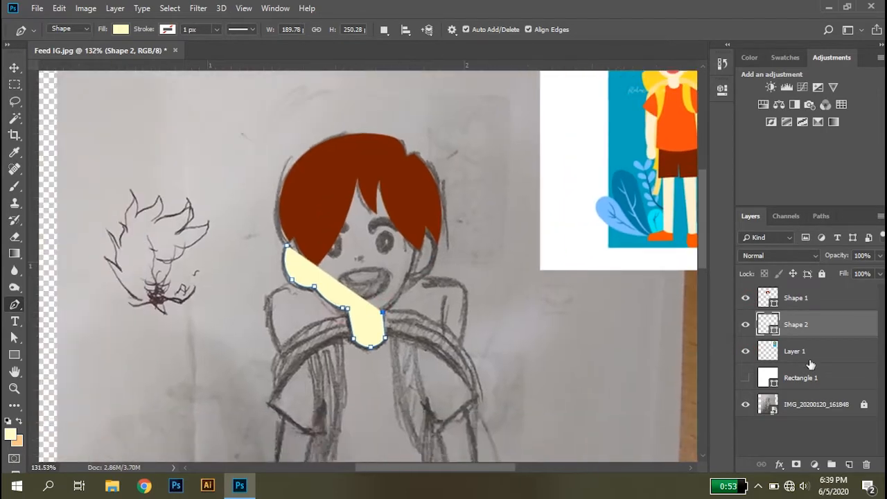
pyautogui.click(745, 298)
pyautogui.click(746, 351)
# Trace the skin outline up the right jaw and around the right ear
pyautogui.scroll(7, 381, 305)
pyautogui.moveTo(430, 280); pyautogui.dragTo(423, 338)
pyautogui.click(425, 298)
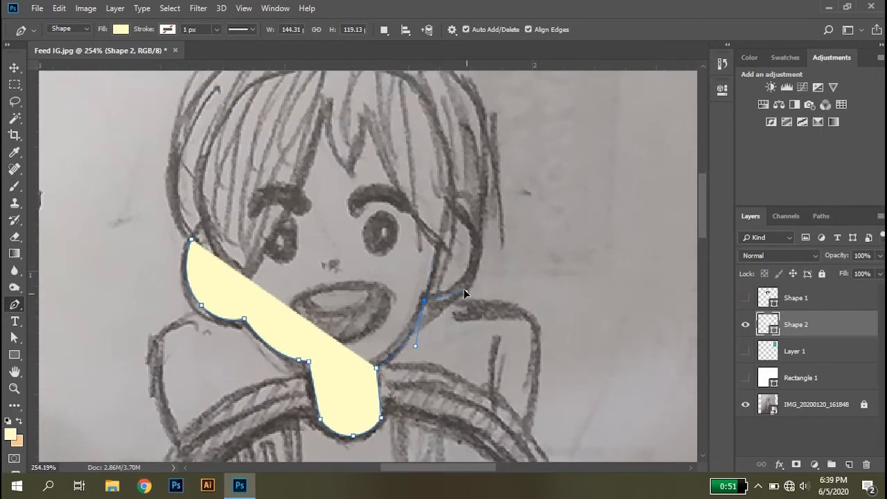
pyautogui.moveTo(465, 292); pyautogui.dragTo(463, 290)
pyautogui.moveTo(454, 211); pyautogui.dragTo(414, 173)
pyautogui.click(455, 212)
# Close the skin outline across the upper head and show the hair layer over it
pyautogui.click(455, 124)
pyautogui.click(351, 86)
pyautogui.click(222, 110)
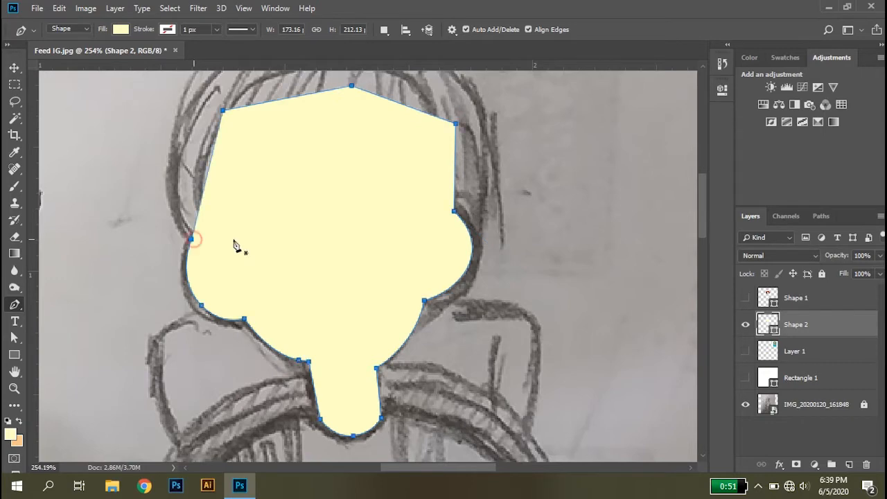
pyautogui.click(746, 298)
pyautogui.press('v')
pyautogui.scroll(-3, 470, 236)
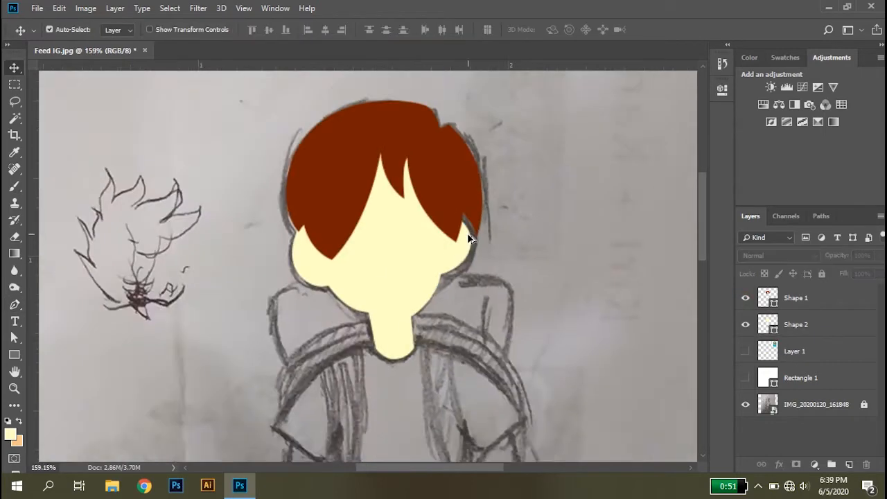
# Reshape the skin shape's right ear curve to follow the sketched ear more closely
pyautogui.press('a')
pyautogui.scroll(3, 450, 253)
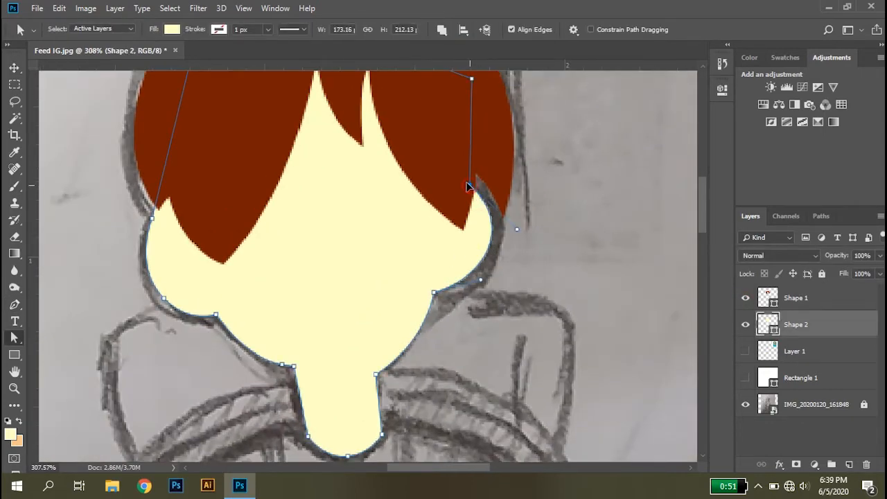
pyautogui.click(507, 227)
pyautogui.moveTo(501, 235); pyautogui.dragTo(516, 221)
# Refine the skin shape's neck corner and right jaw anchors with its fill at 0%, restoring it to 100%
pyautogui.click(881, 273)
pyautogui.click(821, 290)
pyautogui.moveTo(374, 377); pyautogui.dragTo(377, 373)
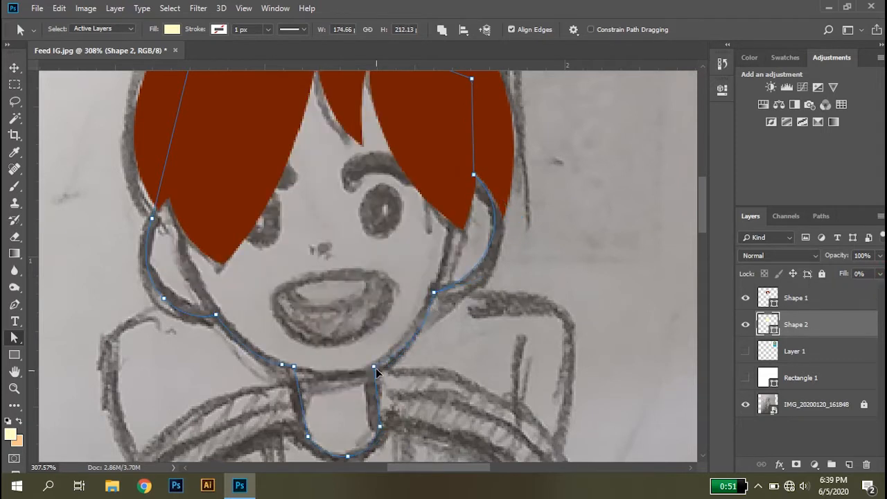
pyautogui.click(434, 291)
pyautogui.click(881, 274)
pyautogui.click(878, 289)
pyautogui.click(553, 210)
pyautogui.click(504, 180)
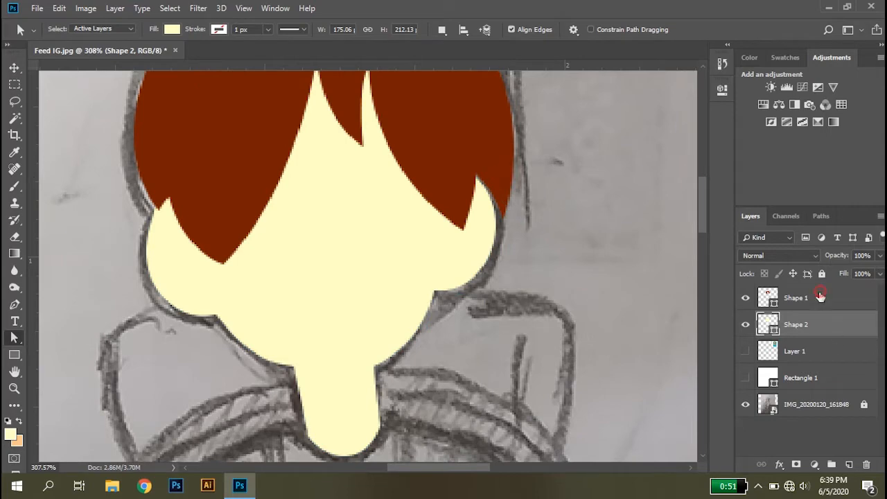
# Adjust the hair shape's right side tip to meet the outer edge of the right ear
pyautogui.click(820, 296)
pyautogui.click(496, 220)
pyautogui.moveTo(493, 206); pyautogui.dragTo(528, 313)
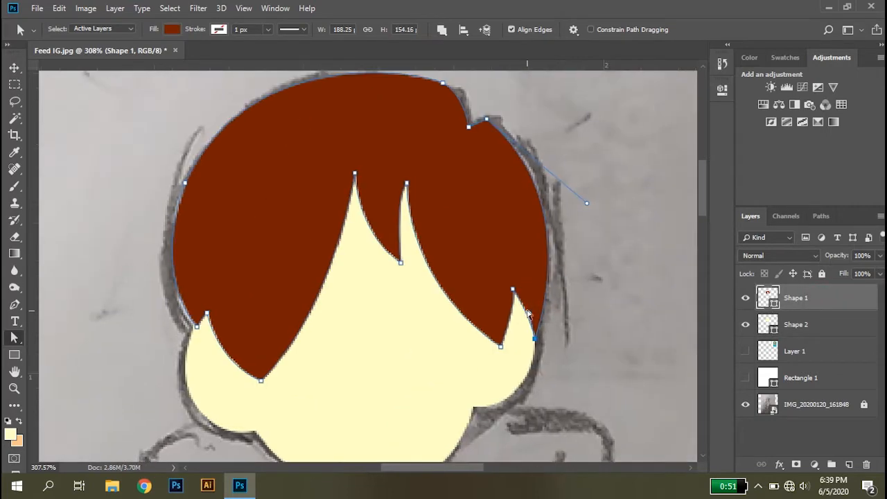
pyautogui.scroll(-2, 529, 313)
pyautogui.press('v')
pyautogui.scroll(-2, 465, 356)
pyautogui.scroll(2, 439, 336)
# Move the hair shape's left tip and left side anchor outward to match the sketched outline
pyautogui.click(360, 264)
pyautogui.press('a')
pyautogui.scroll(2, 361, 272)
pyautogui.click(304, 341)
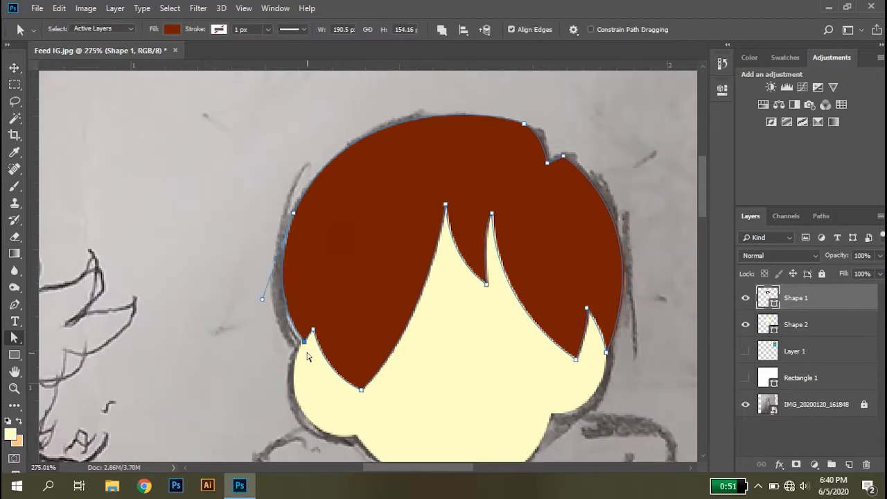
pyautogui.moveTo(294, 355); pyautogui.dragTo(296, 352)
pyautogui.click(262, 300)
pyautogui.click(294, 215)
pyautogui.moveTo(296, 216); pyautogui.dragTo(286, 217)
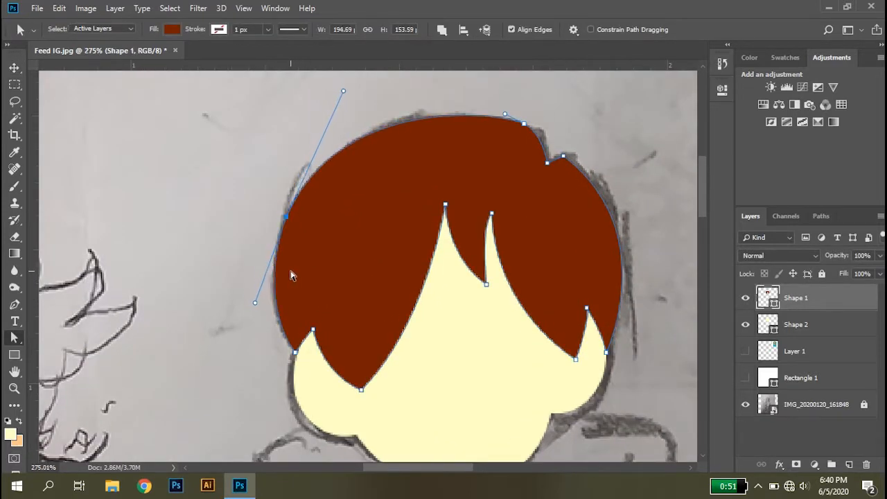
pyautogui.press('v')
pyautogui.click(239, 253)
# Show the white background and reference illustration, and recolour the skin shape with the reference's sampled skin tone #fef1ce
pyautogui.click(746, 378)
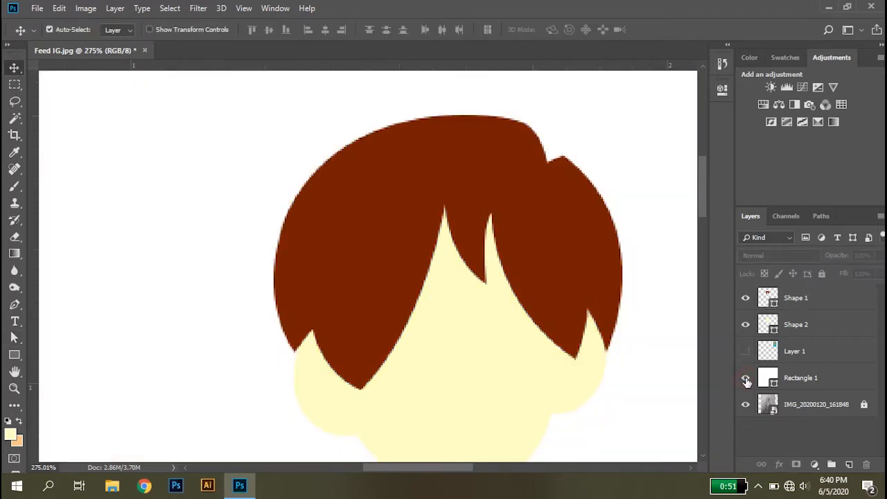
pyautogui.scroll(-5, 554, 344)
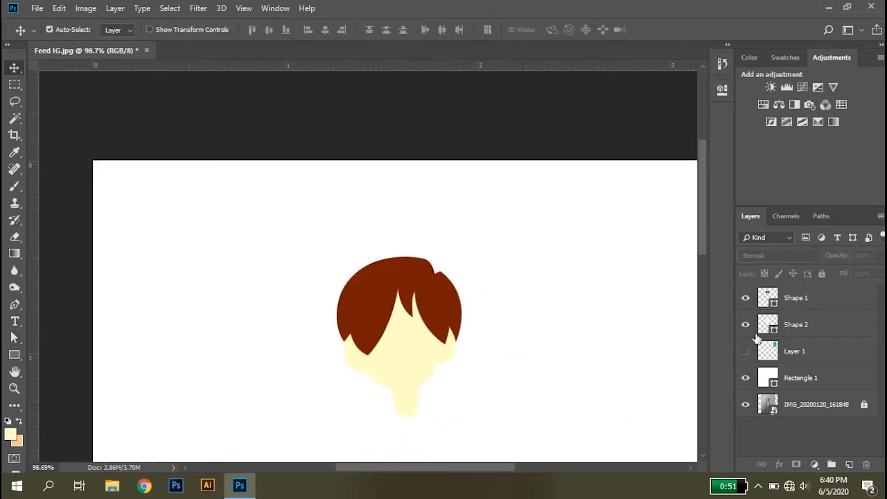
pyautogui.click(745, 359)
pyautogui.click(746, 352)
pyautogui.click(768, 324)
pyautogui.doubleClick(768, 325)
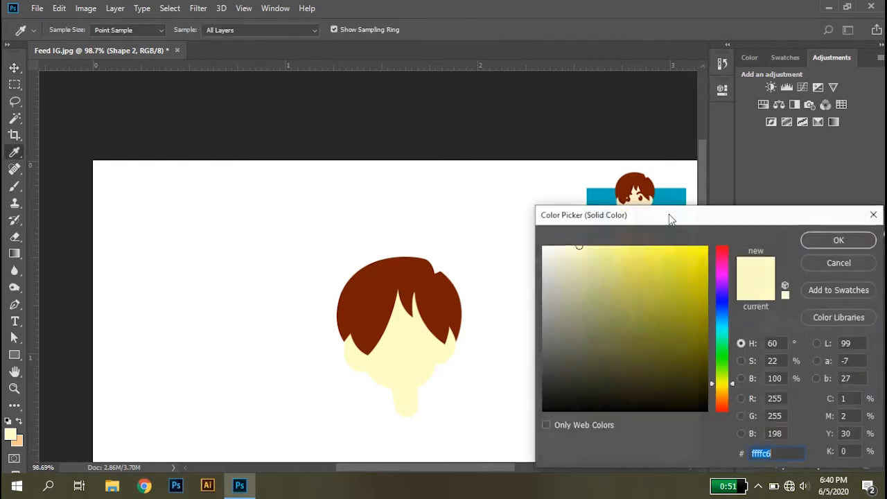
pyautogui.click(636, 199)
pyautogui.click(818, 247)
# Move the reference illustration closer to the head and recheck the skin shape's fill colour
pyautogui.scroll(3, 602, 206)
pyautogui.moveTo(643, 337); pyautogui.dragTo(436, 356)
pyautogui.scroll(2, 333, 272)
pyautogui.click(261, 319)
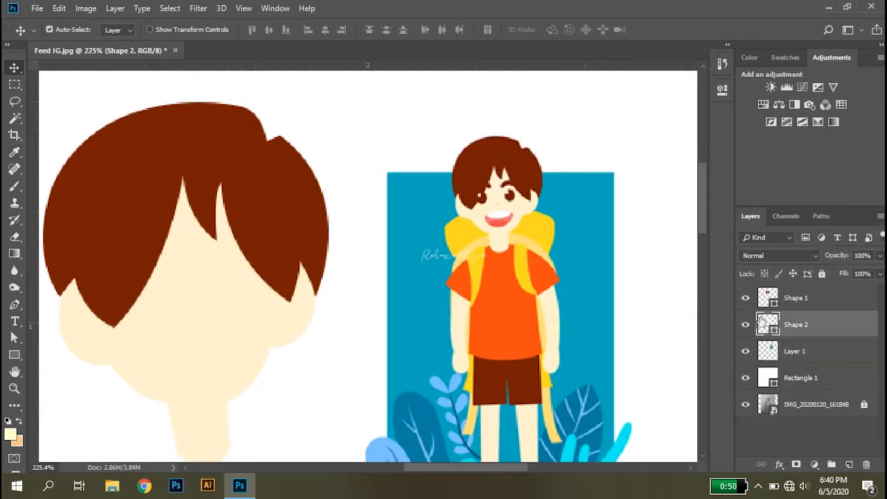
pyautogui.doubleClick(768, 325)
pyautogui.click(804, 244)
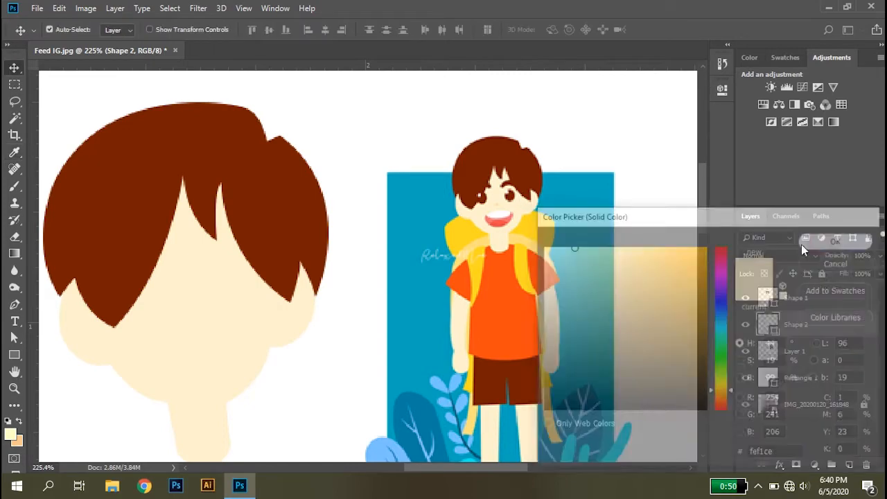
# Try to enlarge the reference illustration proportionally with Free Transform
pyautogui.scroll(-6, 434, 293)
pyautogui.click(409, 330)
pyautogui.hotkey('ctrl', 't')
pyautogui.moveTo(389, 371); pyautogui.dragTo(263, 428)
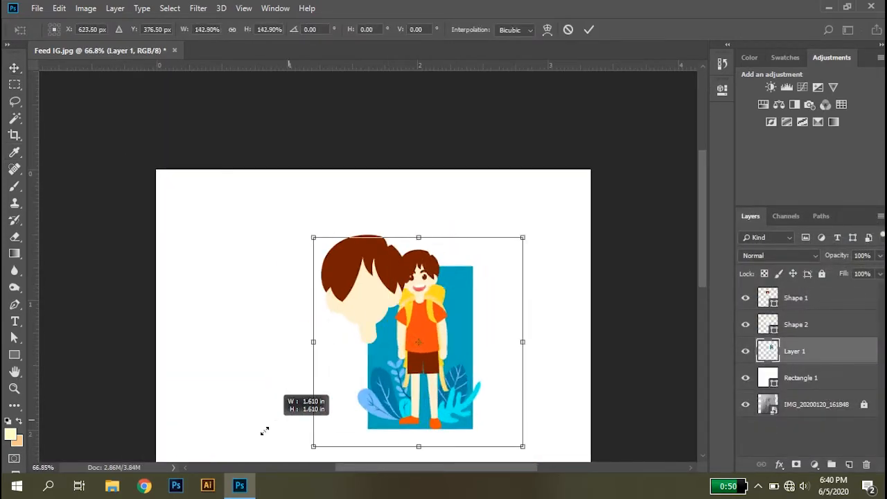
pyautogui.press('Return')
# Examine the hair shape's outline and its lower-left tip anchor against the reference illustration
pyautogui.scroll(4, 488, 274)
pyautogui.scroll(2, 481, 246)
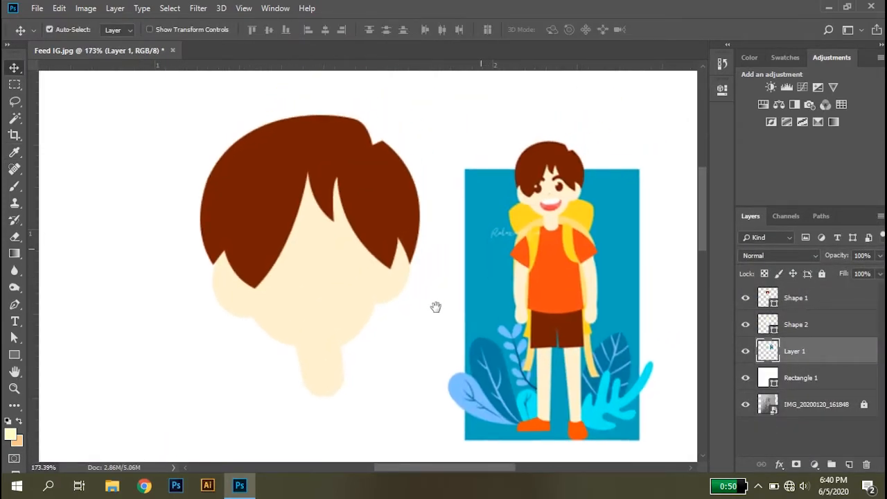
pyautogui.click(214, 277)
pyautogui.press('a')
pyautogui.click(214, 273)
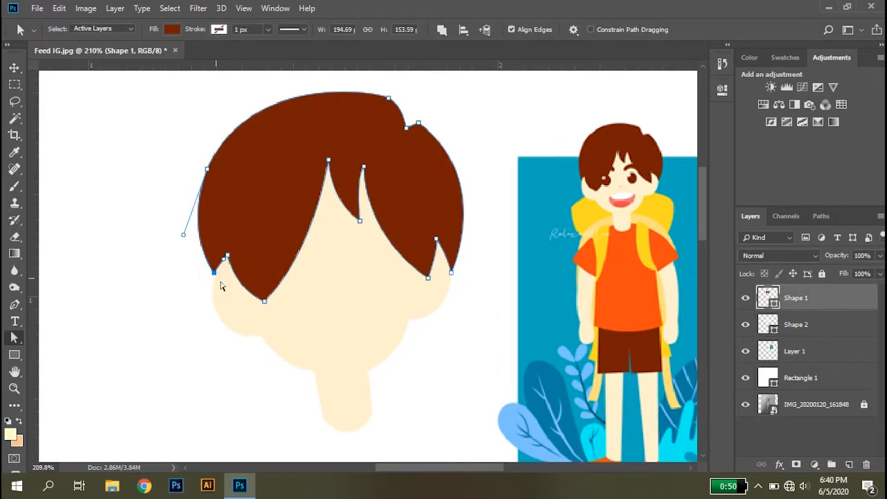
pyautogui.click(14, 67)
pyautogui.click(111, 167)
pyautogui.scroll(-4, 439, 293)
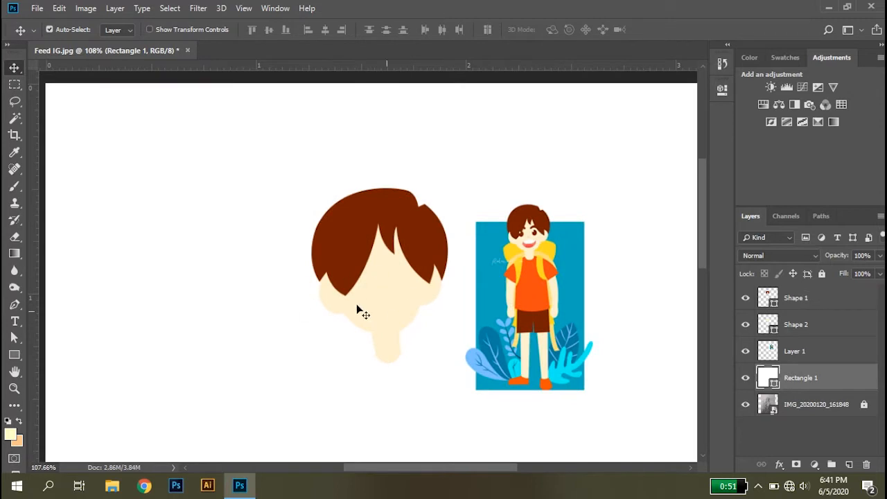
# Move the reference illustration away from the head, toward the upper-right corner of the canvas
pyautogui.scroll(-1, 422, 293)
pyautogui.click(746, 351)
pyautogui.click(746, 351)
pyautogui.scroll(-2, 544, 324)
pyautogui.moveTo(545, 323); pyautogui.dragTo(619, 270)
pyautogui.scroll(3, 466, 328)
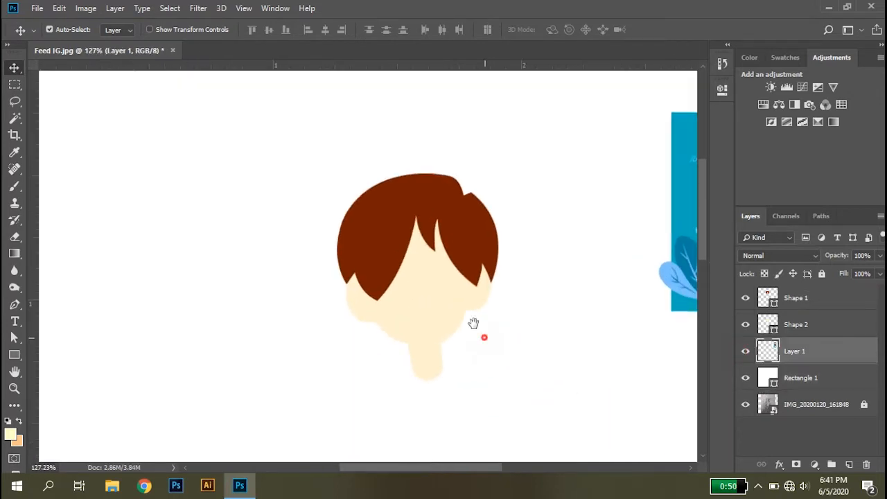
# Hide the reference illustration and white background so the pencil sketch shows beneath the hair and skin shapes
pyautogui.click(746, 352)
pyautogui.click(746, 325)
pyautogui.click(746, 298)
pyautogui.click(746, 298)
pyautogui.click(745, 378)
pyautogui.click(406, 217)
pyautogui.click(747, 324)
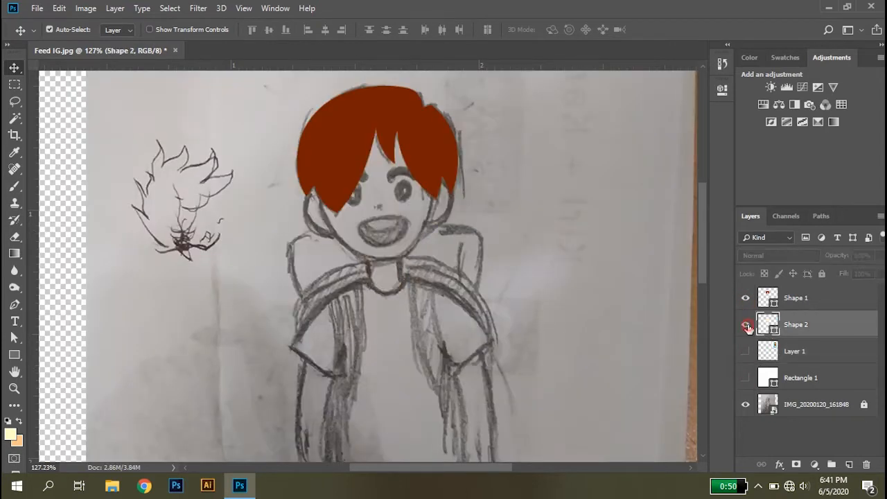
pyautogui.click(747, 325)
# Reshape the skin shape's left jaw by moving its anchors and curve handle slightly downward to follow the sketched chin
pyautogui.moveTo(420, 272); pyautogui.dragTo(406, 210)
pyautogui.click(371, 170)
pyautogui.scroll(4, 391, 187)
pyautogui.press('a')
pyautogui.click(303, 235)
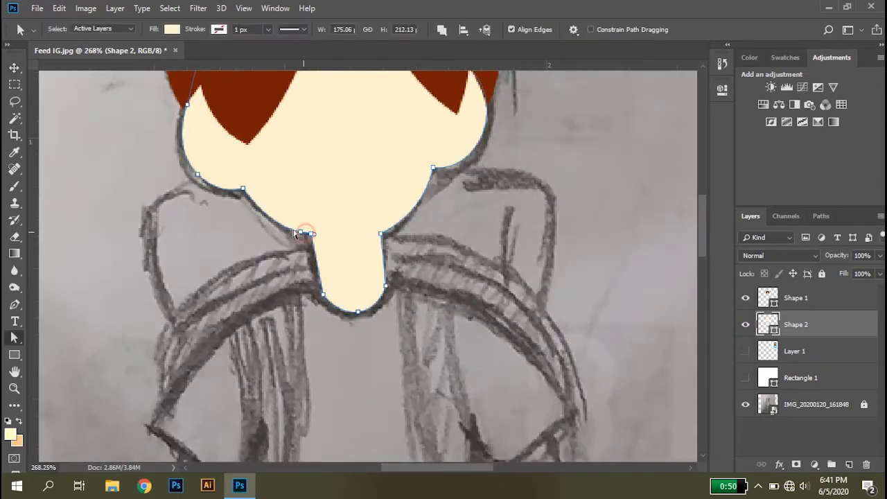
pyautogui.click(301, 232)
pyautogui.moveTo(301, 238); pyautogui.dragTo(270, 240)
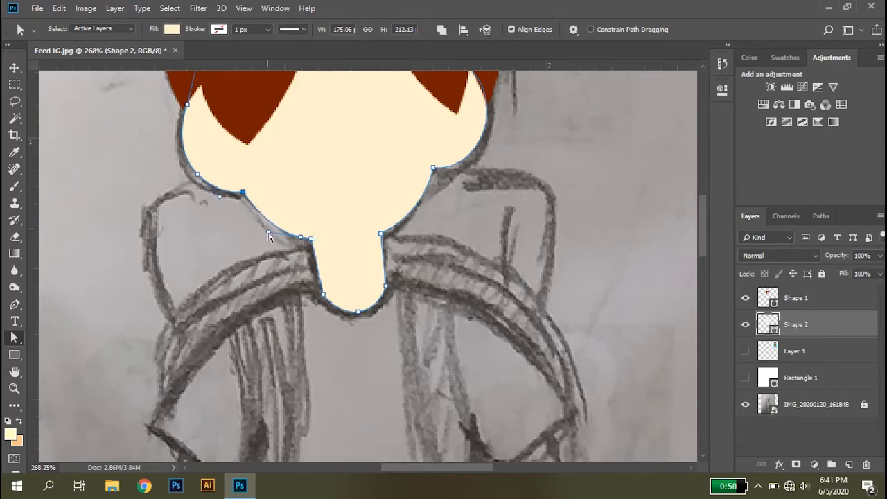
pyautogui.press('v')
pyautogui.click(446, 256)
# Check the reshaped jaw and neck outline against the white background, comparing with the reference illustration
pyautogui.hotkey('ctrl', '0')
pyautogui.click(745, 378)
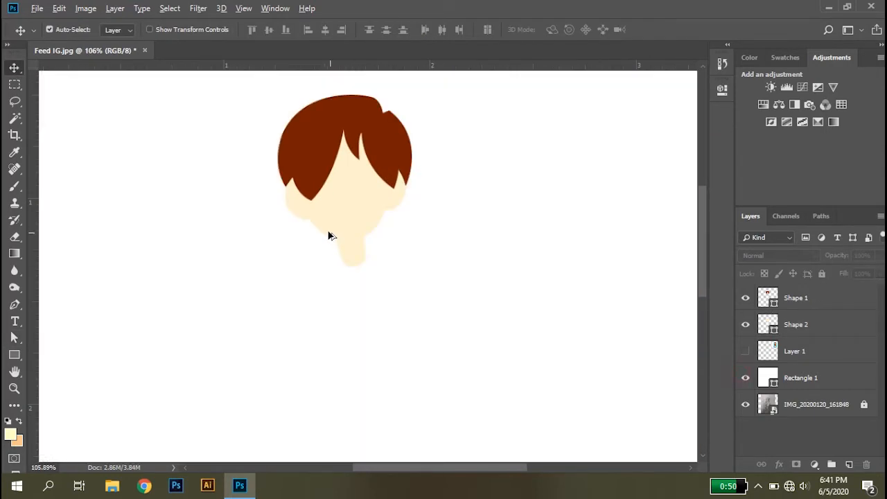
pyautogui.moveTo(332, 232); pyautogui.dragTo(555, 296)
pyautogui.moveTo(315, 235); pyautogui.dragTo(350, 237)
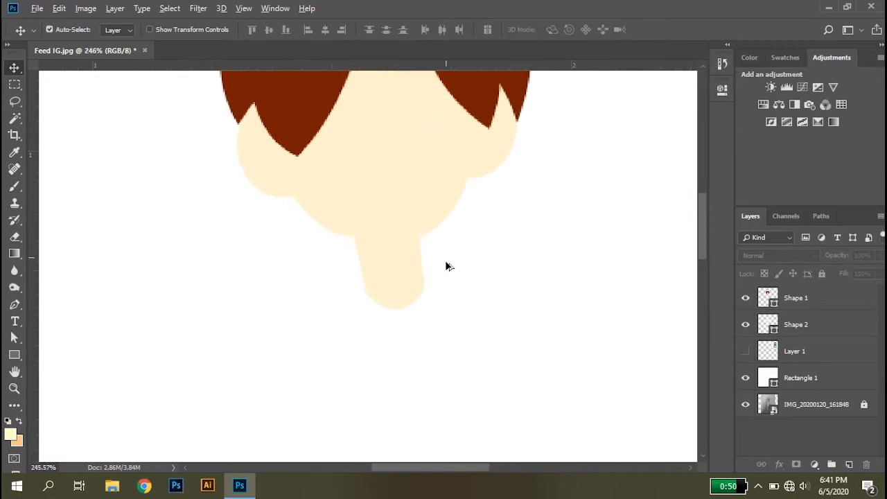
pyautogui.scroll(-4, 446, 266)
pyautogui.click(745, 351)
pyautogui.click(745, 352)
pyautogui.click(745, 378)
# Trace the sketched left arm and hand with the Pen tool, using Combine Shapes to add it to the skin shape
pyautogui.scroll(3, 400, 301)
pyautogui.click(432, 190)
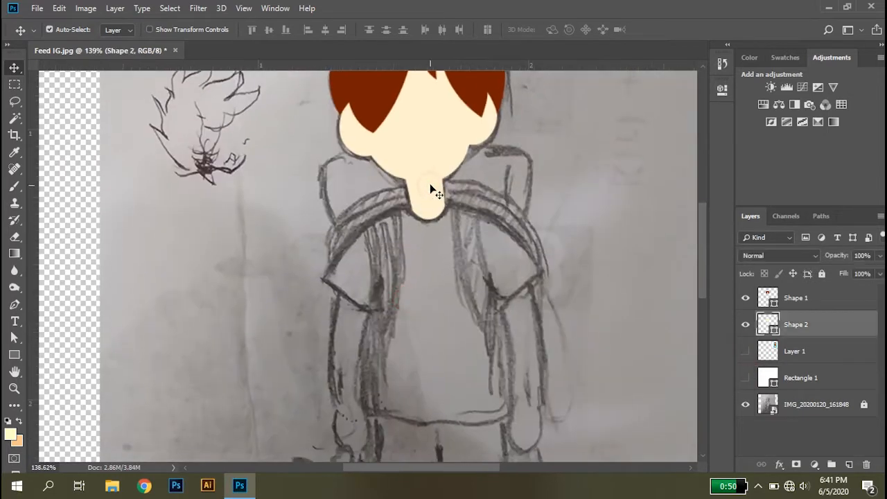
pyautogui.press('p')
pyautogui.click(389, 30)
pyautogui.click(414, 60)
pyautogui.scroll(3, 400, 315)
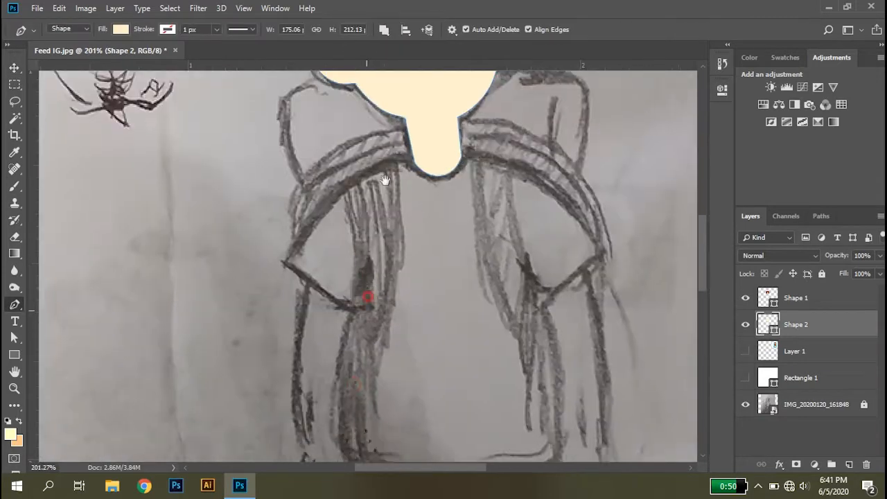
pyautogui.moveTo(365, 297); pyautogui.dragTo(388, 117)
pyautogui.click(335, 102)
pyautogui.moveTo(353, 313); pyautogui.dragTo(391, 329)
pyautogui.moveTo(362, 255); pyautogui.dragTo(360, 248)
pyautogui.moveTo(378, 206); pyautogui.dragTo(383, 287)
pyautogui.click(382, 212)
pyautogui.keyDown('alt'); pyautogui.click(382, 213); pyautogui.keyUp('alt')
pyautogui.click(340, 184)
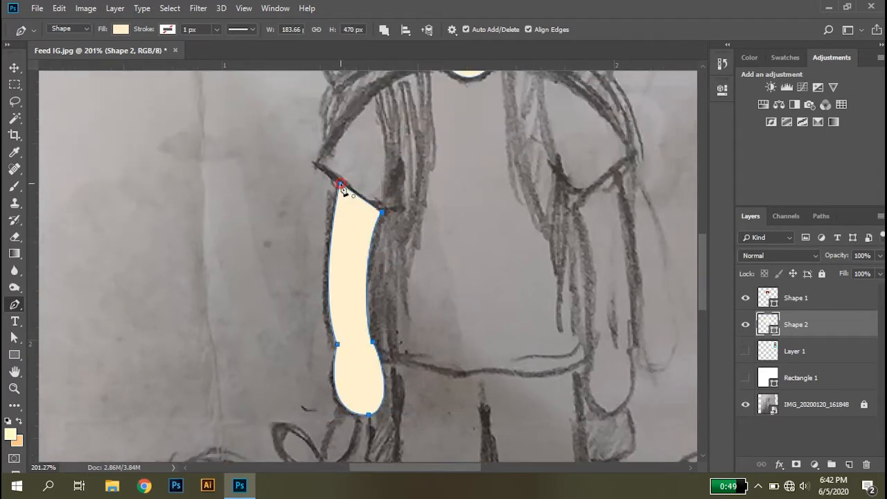
# Trace the sketched right arm and hand as another closed path in the skin shape
pyautogui.moveTo(426, 109); pyautogui.dragTo(316, 92)
pyautogui.scroll(-3, 502, 255)
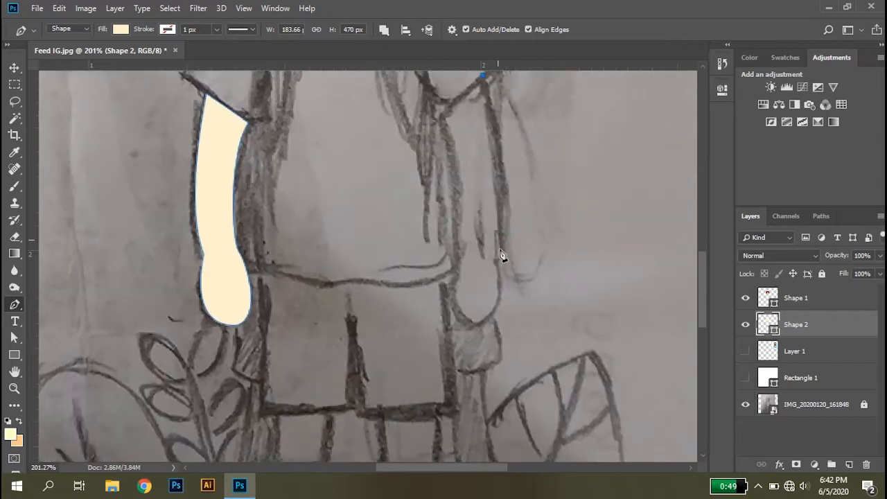
pyautogui.moveTo(478, 323); pyautogui.dragTo(447, 327)
pyautogui.moveTo(476, 242); pyautogui.dragTo(459, 361)
pyautogui.click(444, 216)
pyautogui.moveTo(423, 170); pyautogui.dragTo(422, 167)
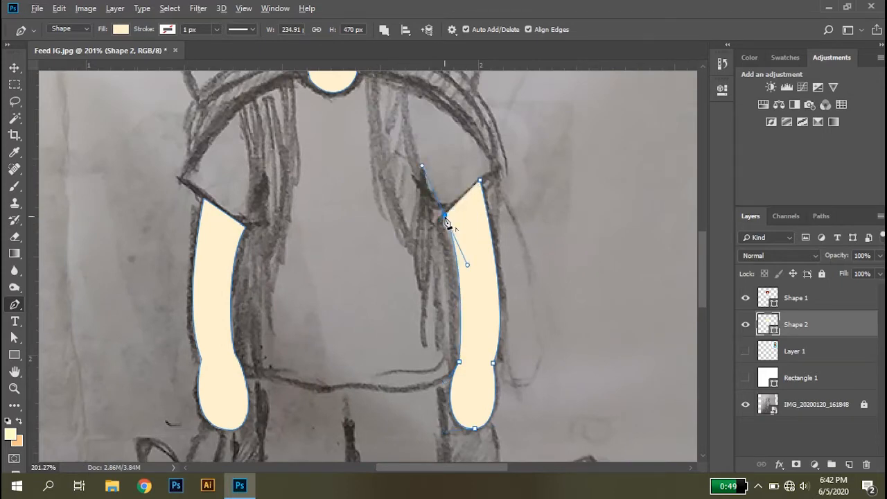
pyautogui.click(480, 182)
pyautogui.press('v')
pyautogui.scroll(-3, 486, 277)
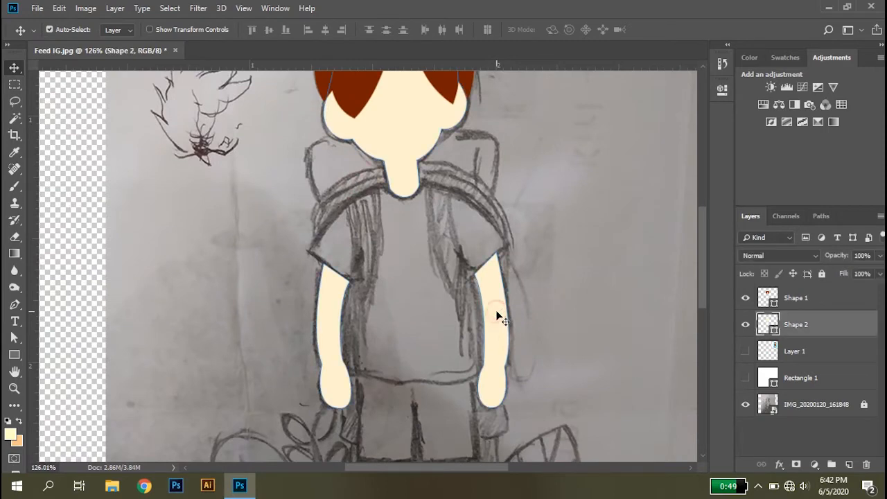
# Start a new shirt shape below the skin layer, tracing the left shoulder curve from the neck and the left sleeve edge
pyautogui.press('p')
pyautogui.hotkey('alt', '[')
pyautogui.scroll(3, 371, 182)
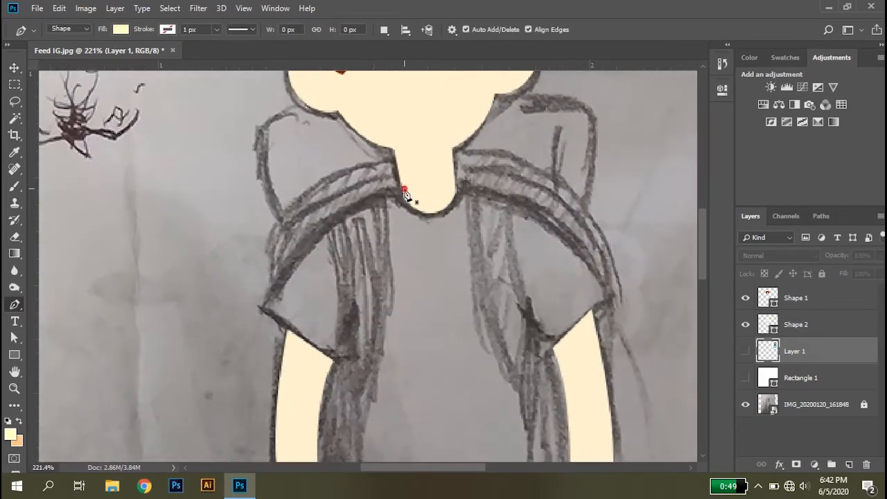
pyautogui.click(403, 188)
pyautogui.click(261, 308)
pyautogui.moveTo(217, 419); pyautogui.dragTo(217, 419)
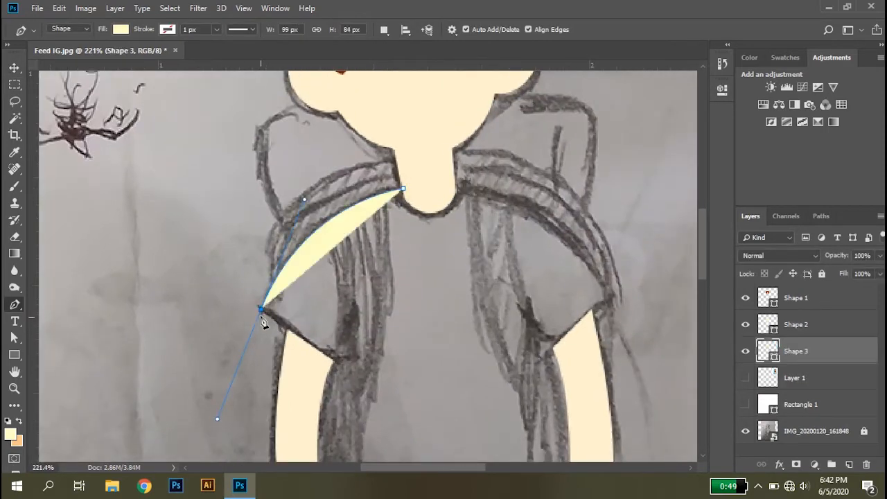
pyautogui.click(334, 362)
pyautogui.moveTo(334, 361); pyautogui.dragTo(295, 220)
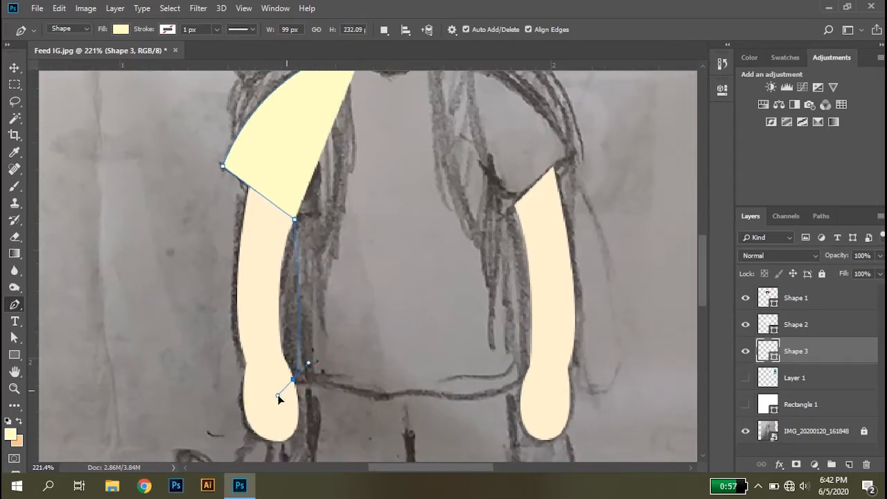
# Continue the shirt path down the left side, along the curved hem and up to the right armpit
pyautogui.click(296, 377)
pyautogui.moveTo(527, 373); pyautogui.dragTo(582, 320)
pyautogui.hotkey('ctrl', 'z')
pyautogui.moveTo(518, 379); pyautogui.dragTo(584, 339)
pyautogui.click(504, 201)
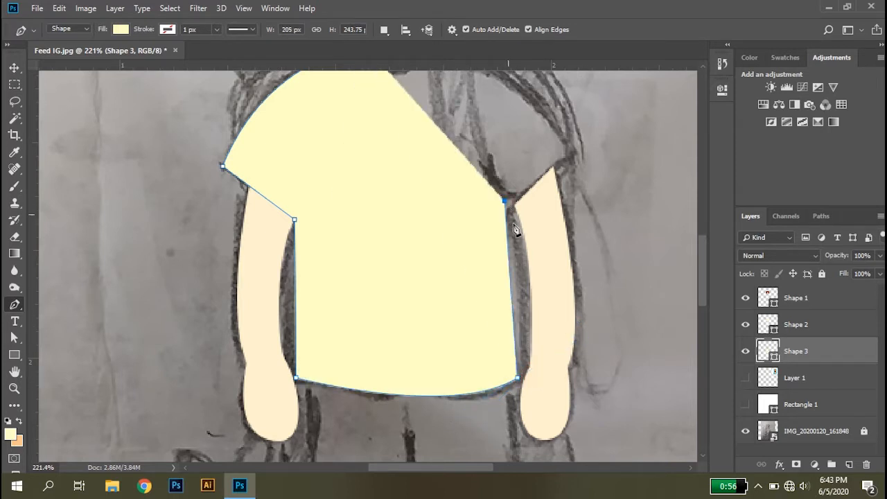
pyautogui.moveTo(521, 202); pyautogui.dragTo(498, 314)
pyautogui.hotkey('ctrl', 'z')
pyautogui.click(469, 278)
pyautogui.hotkey('ctrl', 'z')
pyautogui.click(478, 324)
pyautogui.click(549, 263)
pyautogui.hotkey('ctrl', 'z')
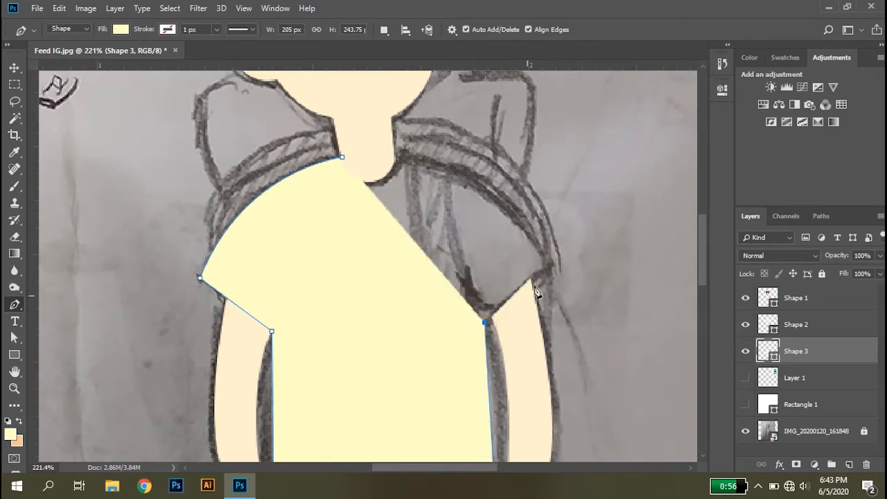
# Trace the shirt's right sleeve and shoulder curve, and close the path across the neckline
pyautogui.click(544, 269)
pyautogui.moveTo(501, 239); pyautogui.dragTo(496, 326)
pyautogui.moveTo(306, 236); pyautogui.dragTo(339, 250)
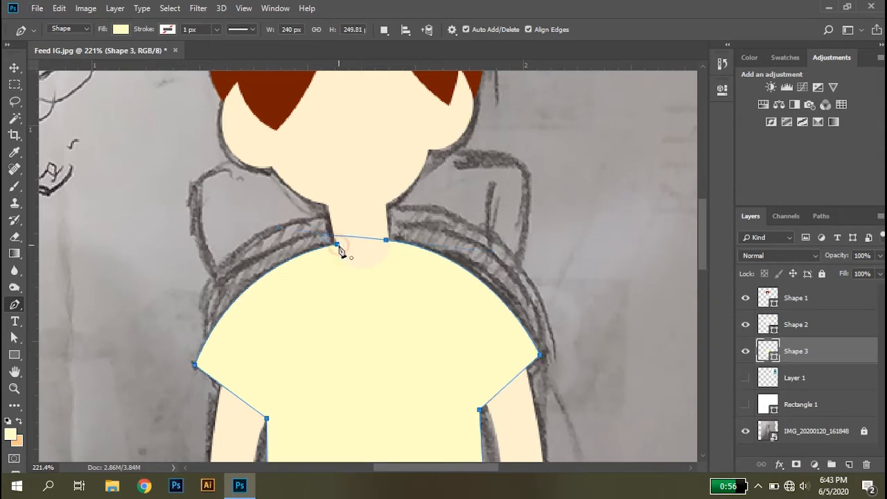
pyautogui.click(386, 241)
pyautogui.press('v')
pyautogui.click(428, 244)
# Show the white background and reference illustration, and recolour the shirt with the orange #f54c11 sampled from the reference
pyautogui.scroll(-13, 429, 248)
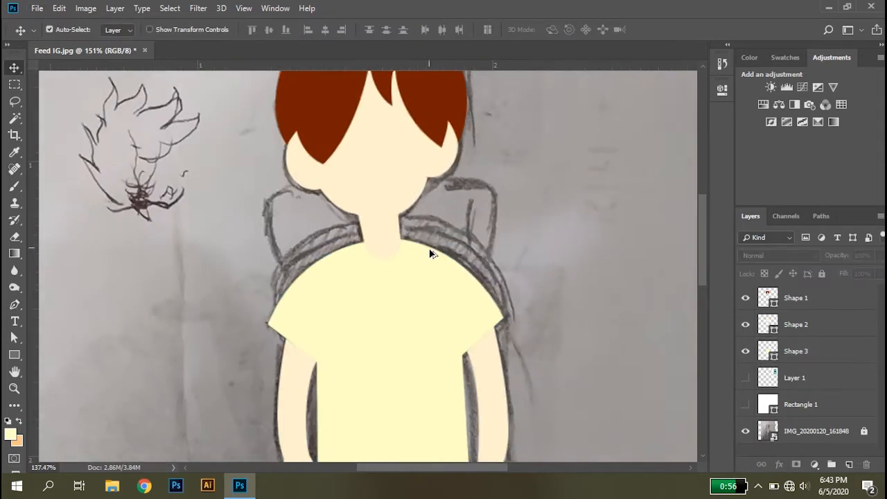
pyautogui.scroll(1, 438, 271)
pyautogui.click(744, 404)
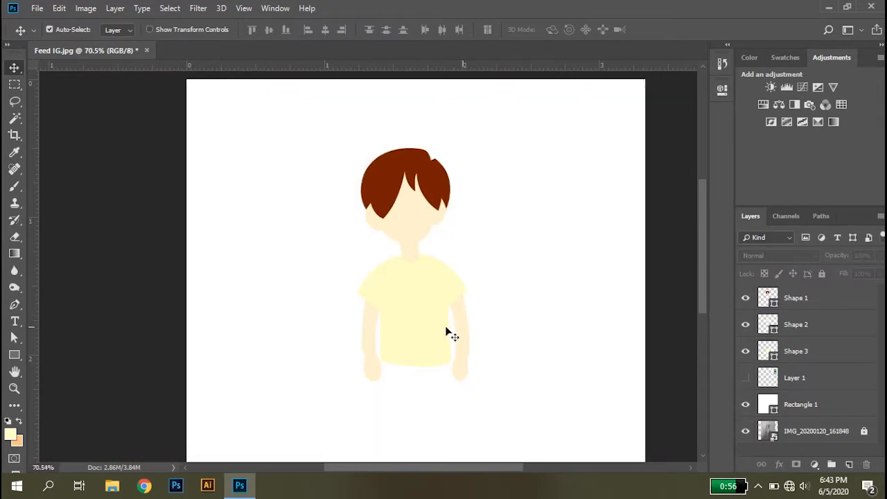
pyautogui.click(447, 332)
pyautogui.click(746, 378)
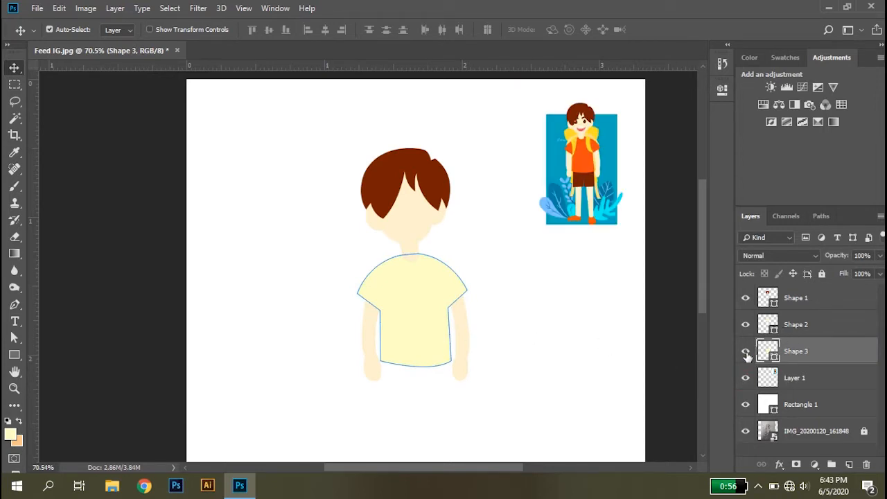
pyautogui.doubleClick(768, 352)
pyautogui.click(581, 153)
pyautogui.click(838, 238)
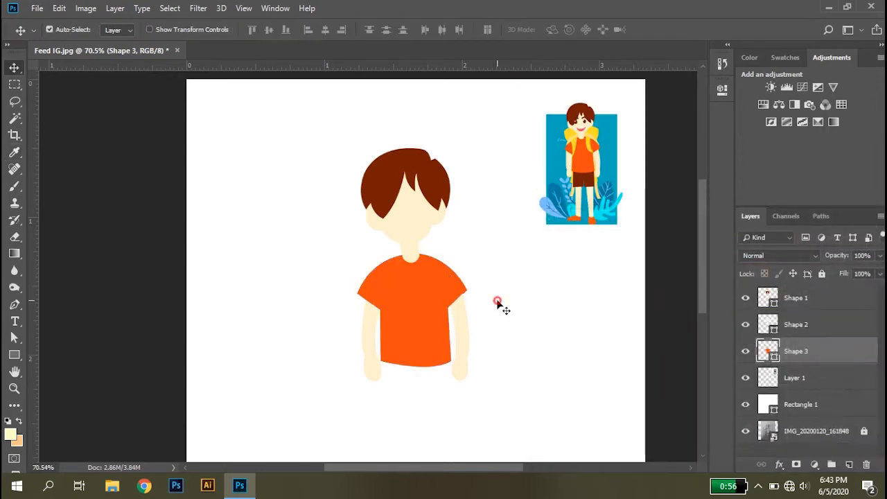
pyautogui.click(496, 303)
pyautogui.scroll(2, 415, 284)
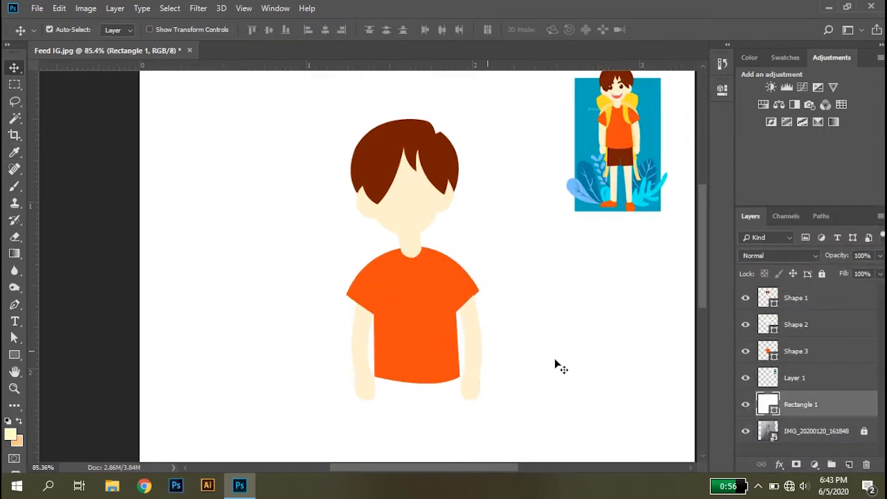
# Hide the reference illustration and white background, and select the shirt shape over the sketch
pyautogui.click(746, 378)
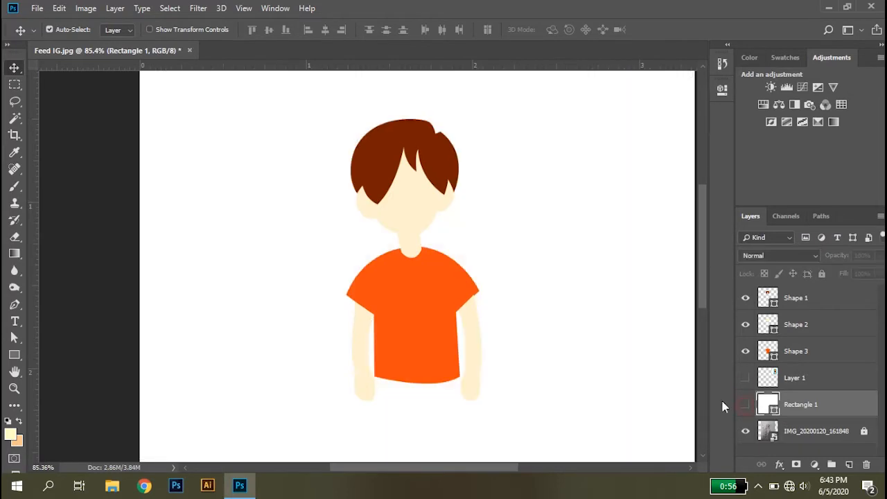
pyautogui.click(746, 404)
pyautogui.click(424, 345)
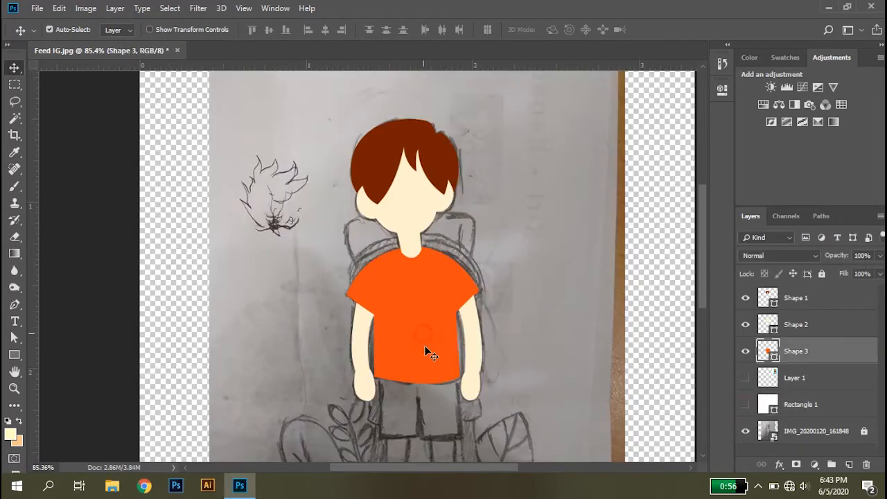
pyautogui.scroll(5, 421, 366)
# Trace the sketched shorts with their centre notch as a new Pen shape, and move its layer below the shirt
pyautogui.press('p')
pyautogui.click(357, 218)
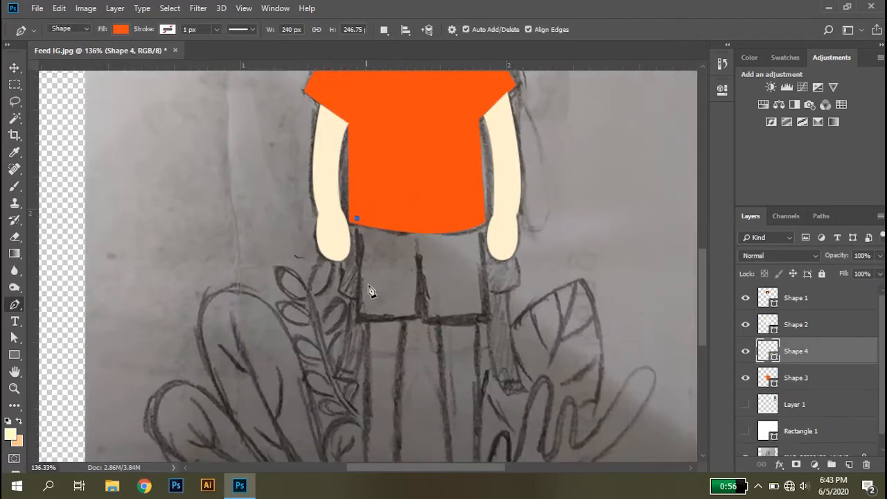
pyautogui.click(357, 321)
pyautogui.scroll(3, 405, 321)
pyautogui.click(424, 319)
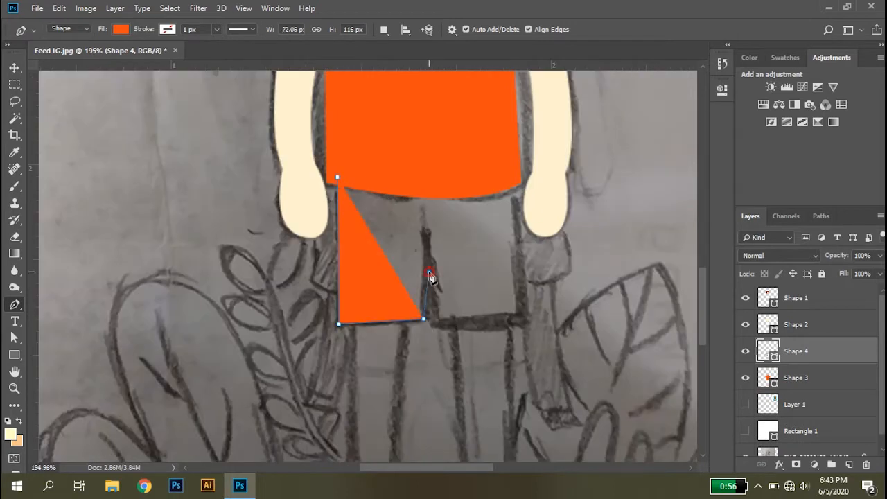
pyautogui.click(431, 275)
pyautogui.click(435, 324)
pyautogui.click(527, 320)
pyautogui.click(338, 177)
pyautogui.moveTo(797, 351); pyautogui.dragTo(797, 385)
# Show the reference illustration and recolour the shorts with the dark brown sampled from its shorts
pyautogui.hotkey('ctrl', '0')
pyautogui.scroll(-2, 516, 313)
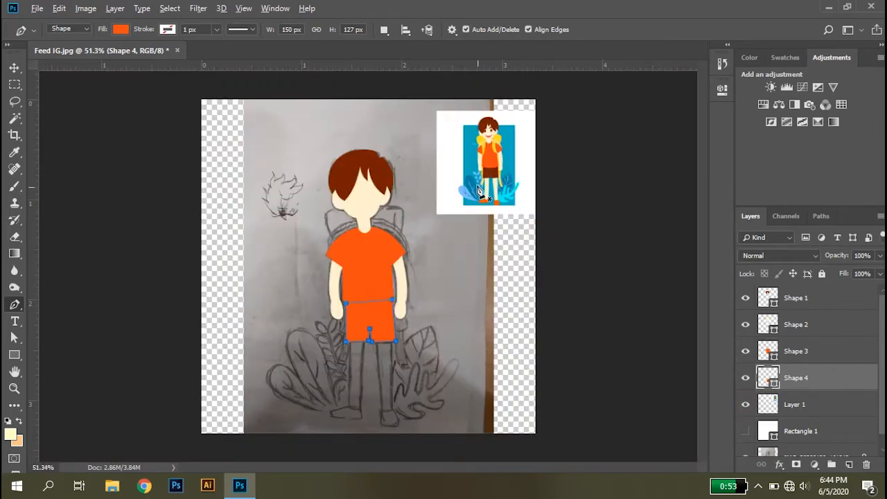
pyautogui.scroll(3, 405, 275)
pyautogui.press('v')
pyautogui.doubleClick(762, 378)
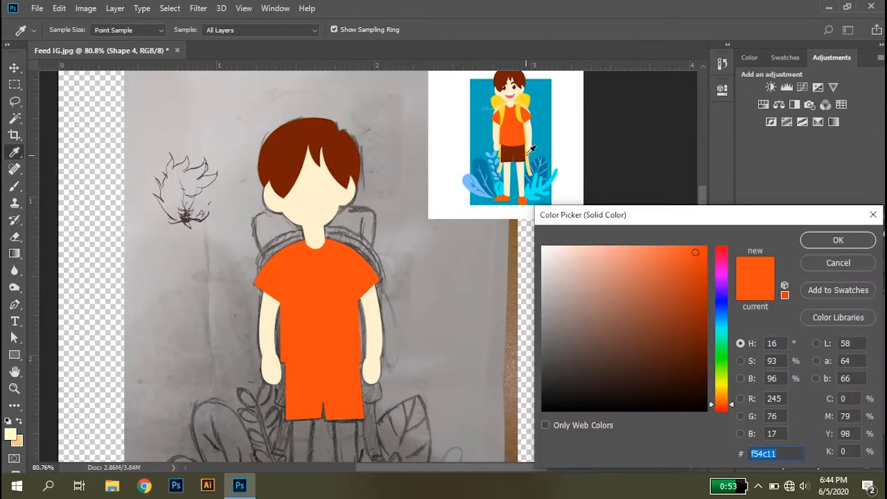
pyautogui.click(513, 153)
pyautogui.press('Return')
# Trace the sketched left leg with the Pen tool, combining it into the skin-coloured arms shape
pyautogui.scroll(4, 309, 408)
pyautogui.moveTo(298, 406); pyautogui.dragTo(354, 283)
pyautogui.click(462, 211)
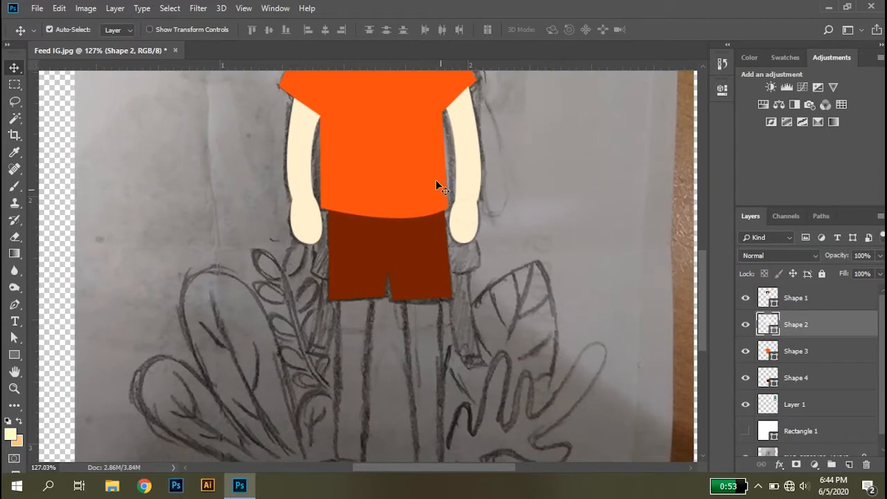
pyautogui.press('p')
pyautogui.click(384, 30)
pyautogui.click(400, 60)
pyautogui.moveTo(403, 253); pyautogui.dragTo(435, 122)
pyautogui.scroll(3, 407, 210)
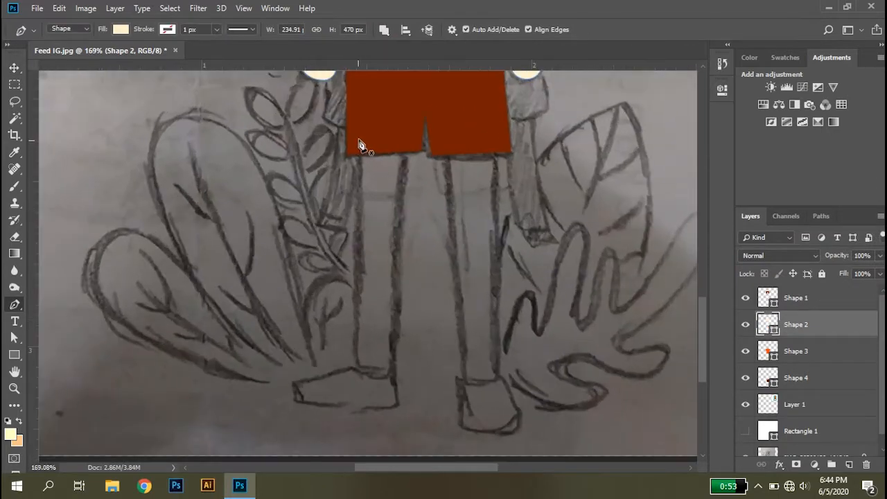
pyautogui.click(355, 362)
pyautogui.moveTo(394, 371); pyautogui.dragTo(405, 362)
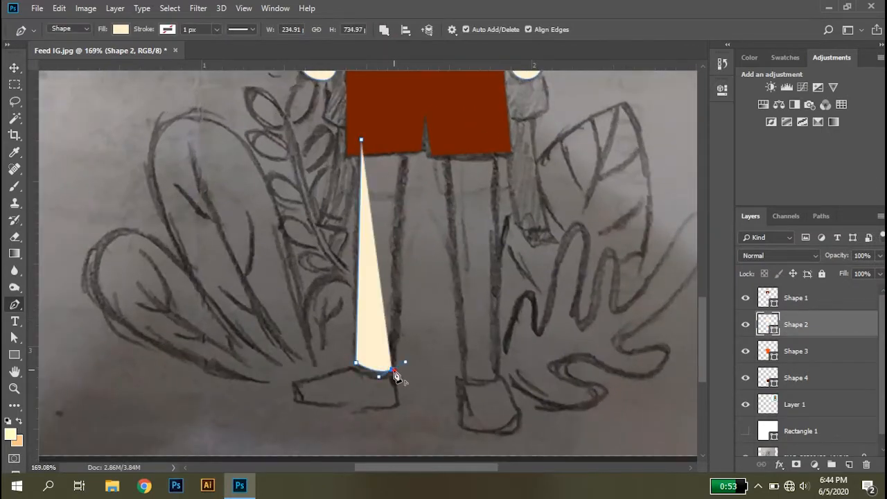
pyautogui.click(406, 135)
# Continue the path over the crotch and around the right leg, and move the skin layer below the shorts
pyautogui.click(424, 92)
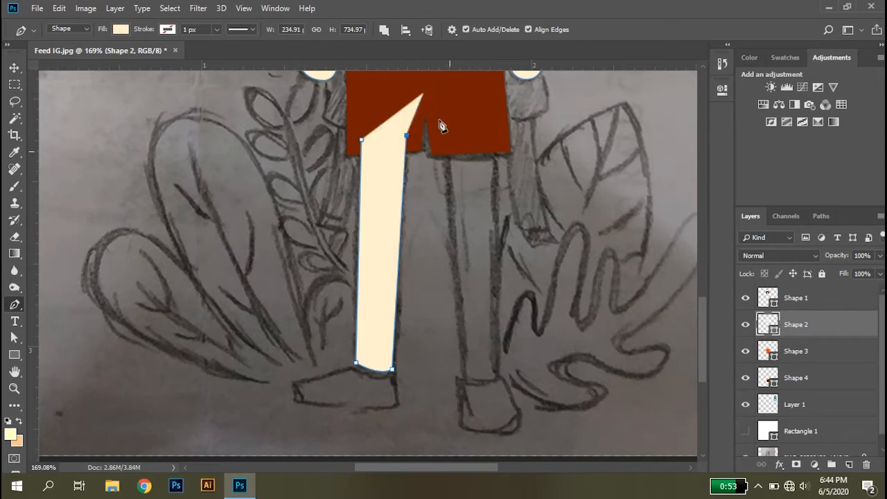
pyautogui.click(451, 149)
pyautogui.click(464, 379)
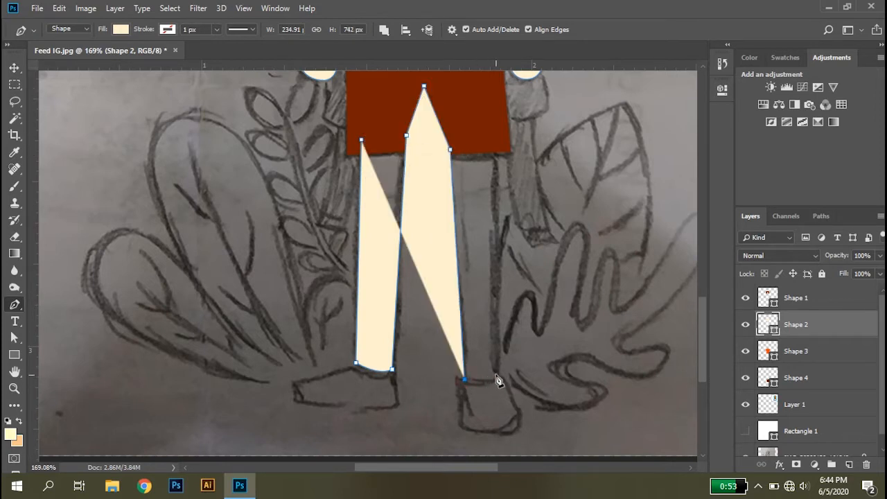
pyautogui.moveTo(495, 331); pyautogui.dragTo(495, 329)
pyautogui.click(494, 131)
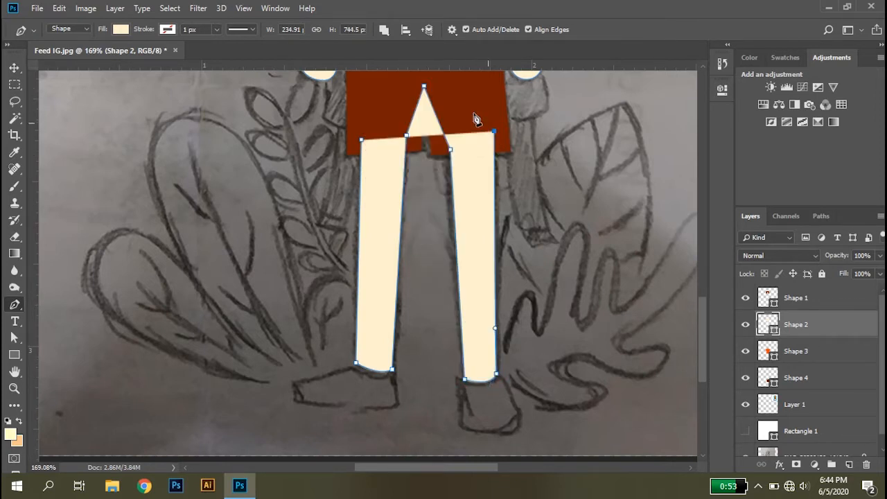
pyautogui.moveTo(790, 325); pyautogui.dragTo(813, 393)
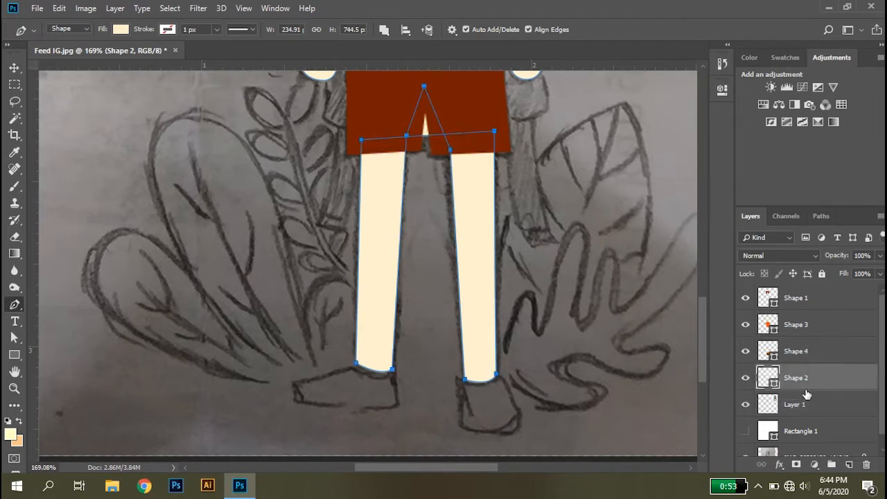
# Subtract a narrow triangle from the skin shape behind the shorts' centre notch with the Pen tool
pyautogui.moveTo(519, 181); pyautogui.dragTo(540, 273)
pyautogui.click(384, 30)
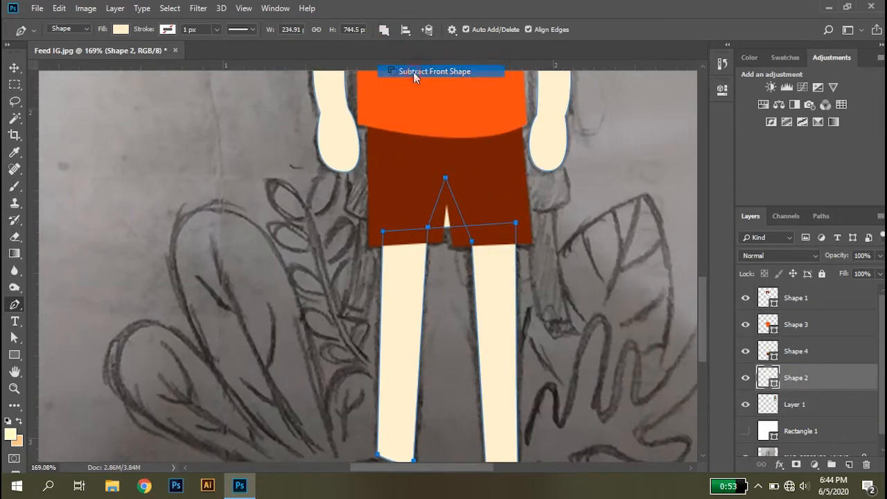
pyautogui.click(416, 73)
pyautogui.hotkey('ctrl', 'z')
pyautogui.scroll(5, 452, 192)
pyautogui.click(425, 273)
pyautogui.click(436, 197)
pyautogui.click(457, 275)
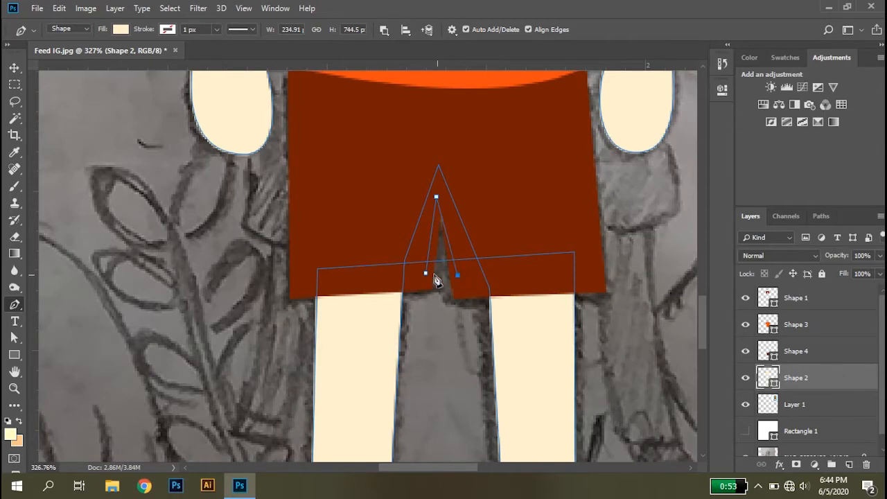
pyautogui.click(426, 273)
pyautogui.press('v')
pyautogui.click(500, 217)
pyautogui.scroll(-11, 500, 234)
pyautogui.click(595, 260)
pyautogui.hotkey('ctrl', '0')
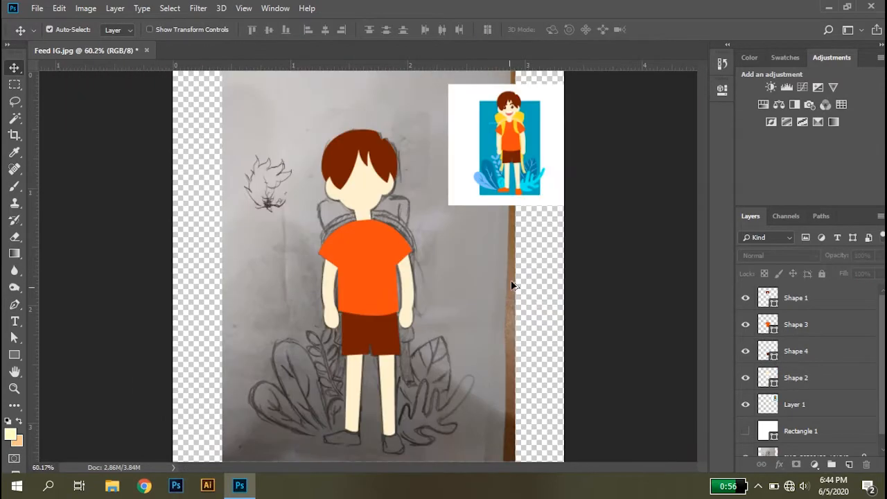
# Select the shirt shape and lower its fill to 47% to reveal the sketched neckline
pyautogui.scroll(1, 506, 286)
pyautogui.moveTo(420, 410); pyautogui.dragTo(434, 333)
pyautogui.moveTo(384, 196); pyautogui.dragTo(384, 316)
pyautogui.scroll(7, 368, 250)
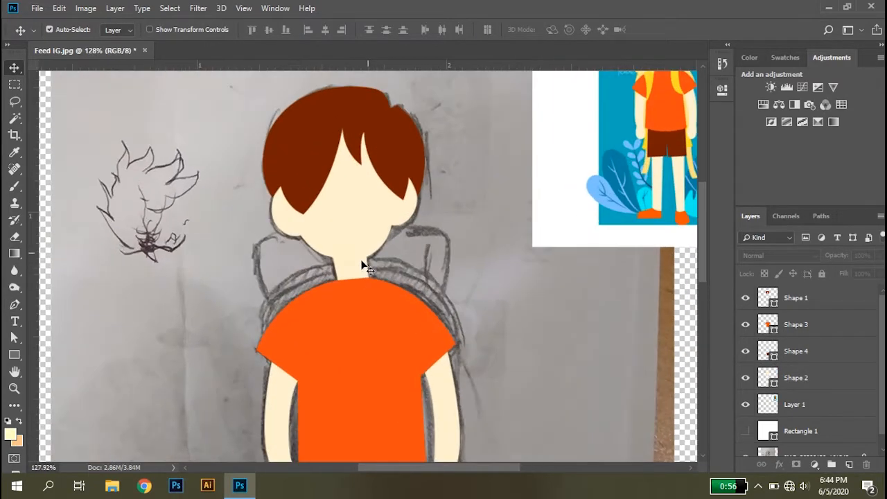
pyautogui.click(351, 268)
pyautogui.click(337, 293)
pyautogui.scroll(5, 337, 294)
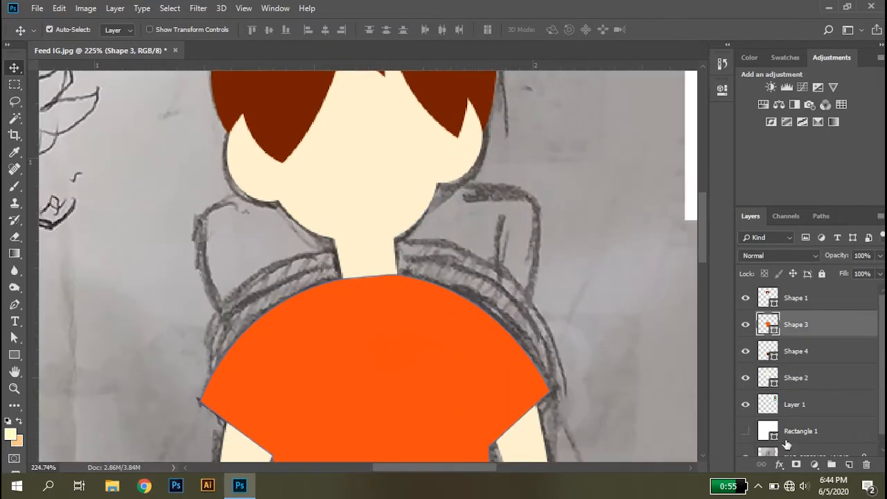
pyautogui.scroll(2, 436, 342)
pyautogui.press('o')
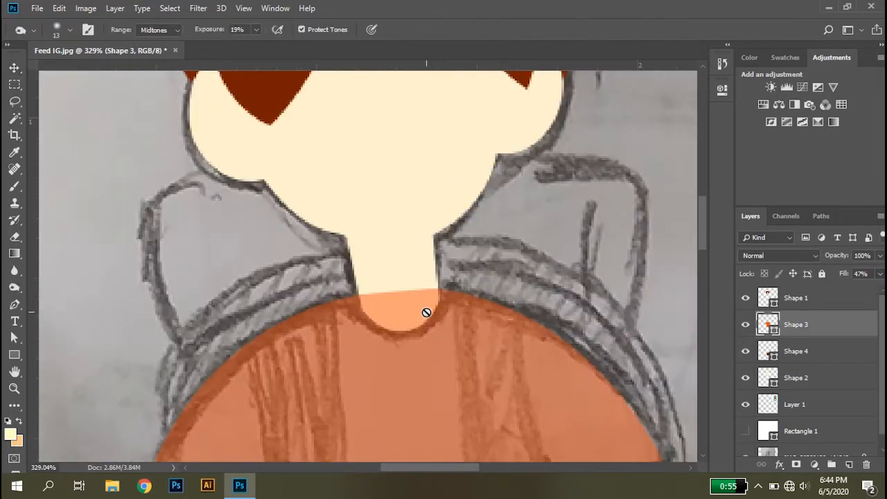
# Subtract a curved neckline from the shirt along the sketched collar with the Pen tool
pyautogui.press('p')
pyautogui.click(384, 29)
pyautogui.click(409, 71)
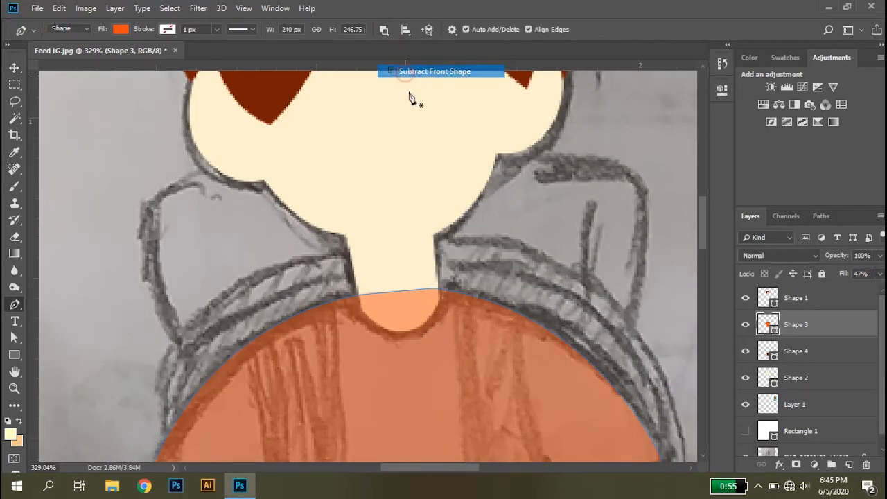
pyautogui.click(358, 291)
pyautogui.scroll(2, 359, 296)
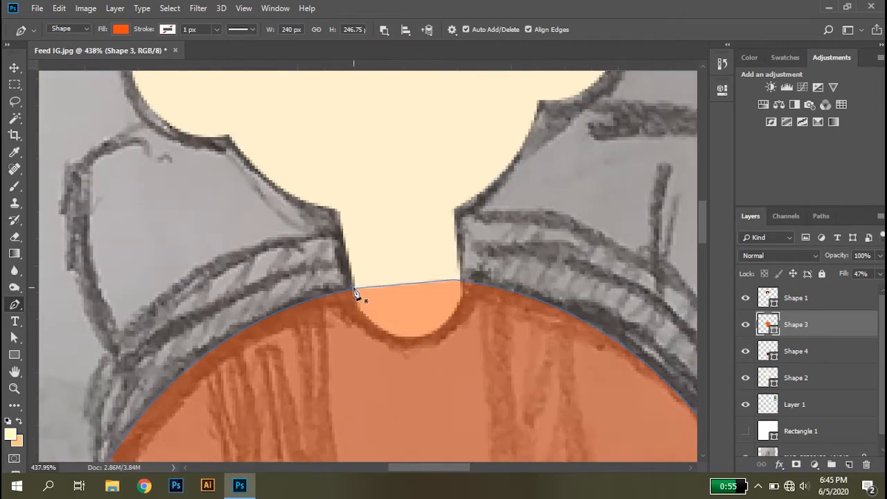
pyautogui.moveTo(434, 340); pyautogui.dragTo(444, 337)
pyautogui.click(459, 261)
pyautogui.click(356, 289)
pyautogui.press('v')
pyautogui.click(493, 274)
pyautogui.scroll(-5, 493, 276)
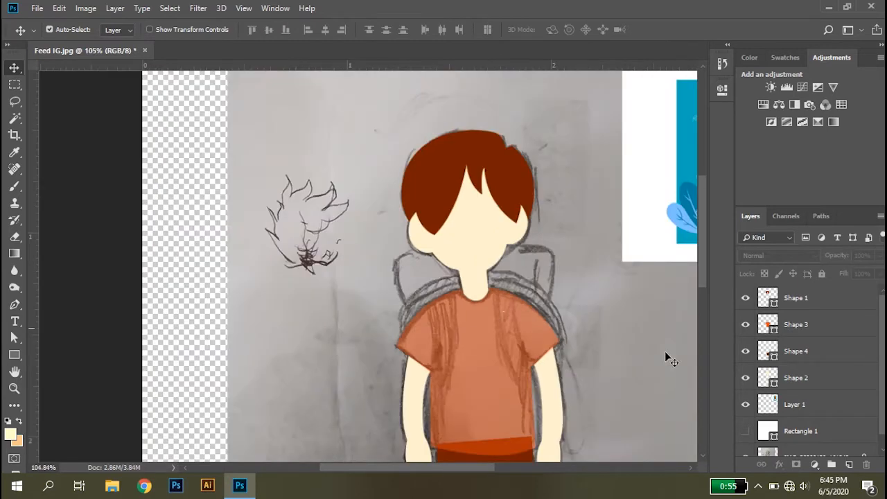
# Show the white background rectangle and restore the shirt's fill to 100%
pyautogui.click(745, 431)
pyautogui.scroll(-1, 462, 321)
pyautogui.click(467, 331)
pyautogui.click(880, 273)
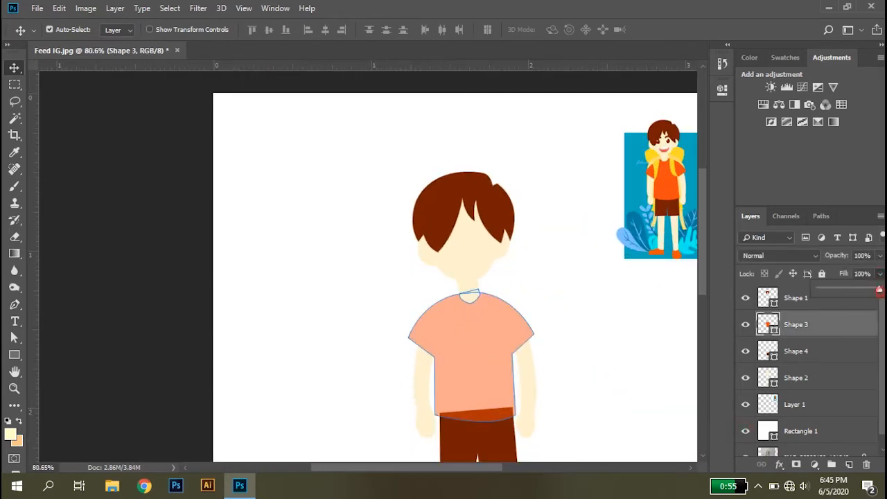
pyautogui.click(612, 297)
# Toggle the white background on and off to compare the figure with the sketch, leaving it hidden
pyautogui.scroll(-1, 409, 371)
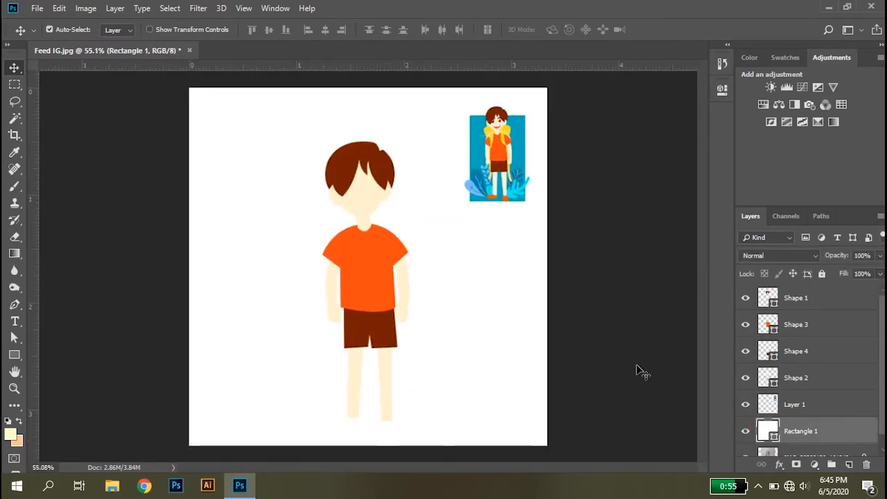
pyautogui.click(746, 434)
pyautogui.click(746, 434)
pyautogui.click(745, 434)
pyautogui.click(746, 434)
pyautogui.click(746, 435)
pyautogui.click(746, 435)
pyautogui.click(746, 436)
# Trace the sketched left shoe under the leg as a new closed Pen shape
pyautogui.scroll(3, 332, 359)
pyautogui.moveTo(424, 437); pyautogui.dragTo(449, 291)
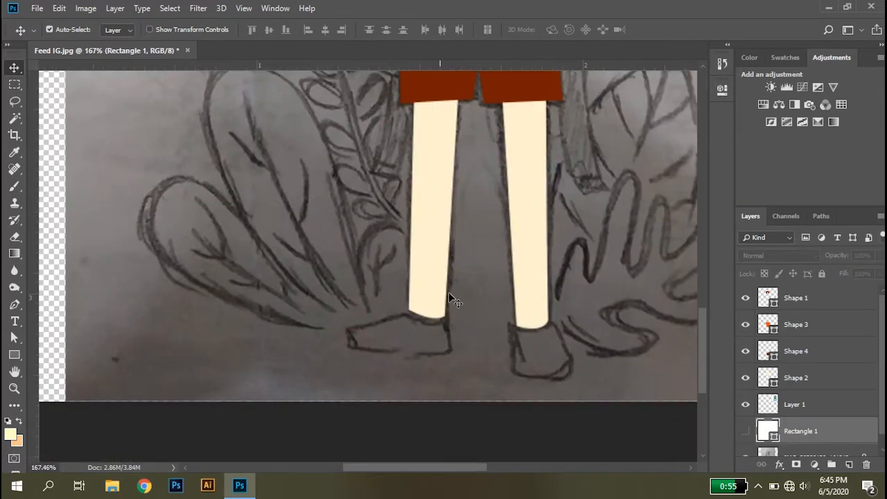
pyautogui.click(427, 281)
pyautogui.press('p')
pyautogui.scroll(2, 434, 305)
pyautogui.click(386, 302)
pyautogui.click(264, 336)
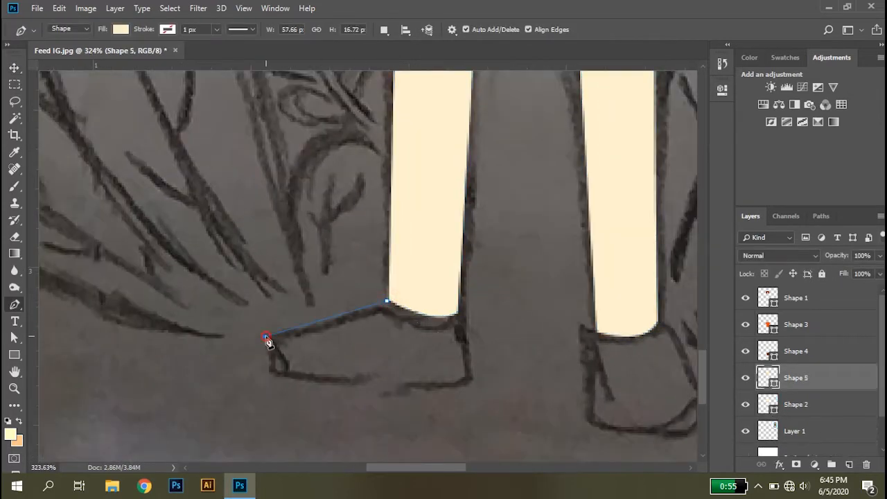
pyautogui.click(278, 370)
pyautogui.moveTo(471, 379); pyautogui.dragTo(479, 370)
pyautogui.click(456, 303)
pyautogui.click(386, 303)
# Recolour the left shoe with the orange sampled from the reference illustration
pyautogui.scroll(-5, 410, 303)
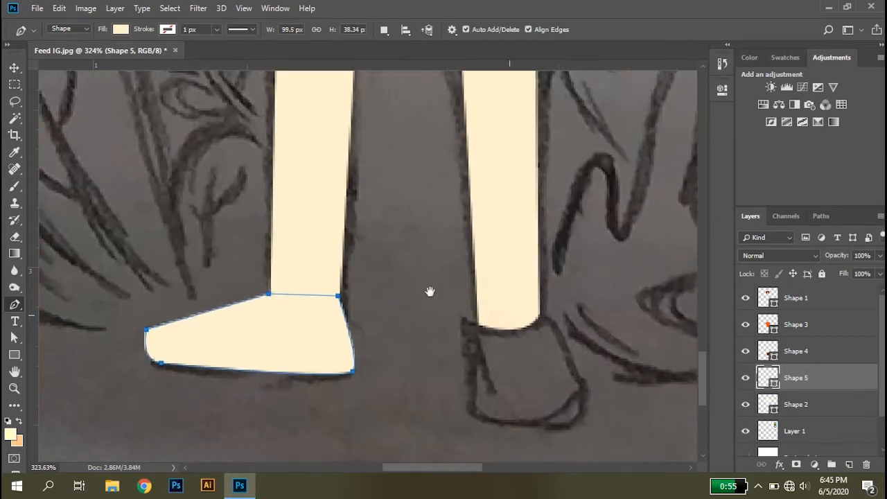
pyautogui.scroll(1, 540, 170)
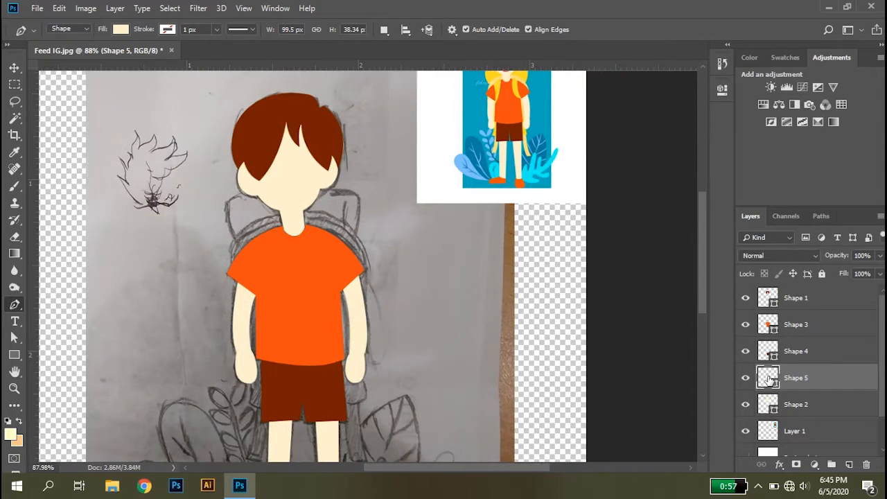
pyautogui.doubleClick(768, 379)
pyautogui.click(497, 181)
pyautogui.click(838, 241)
# Flatten the left shoe's sole by levelling the toe anchor with the heel and adjusting the heel curve
pyautogui.scroll(2, 253, 367)
pyautogui.scroll(-5, 254, 372)
pyautogui.scroll(3, 346, 206)
pyautogui.moveTo(370, 70); pyautogui.dragTo(361, 291)
pyautogui.scroll(3, 390, 274)
pyautogui.press('a')
pyautogui.click(499, 300)
pyautogui.moveTo(221, 285); pyautogui.dragTo(222, 301)
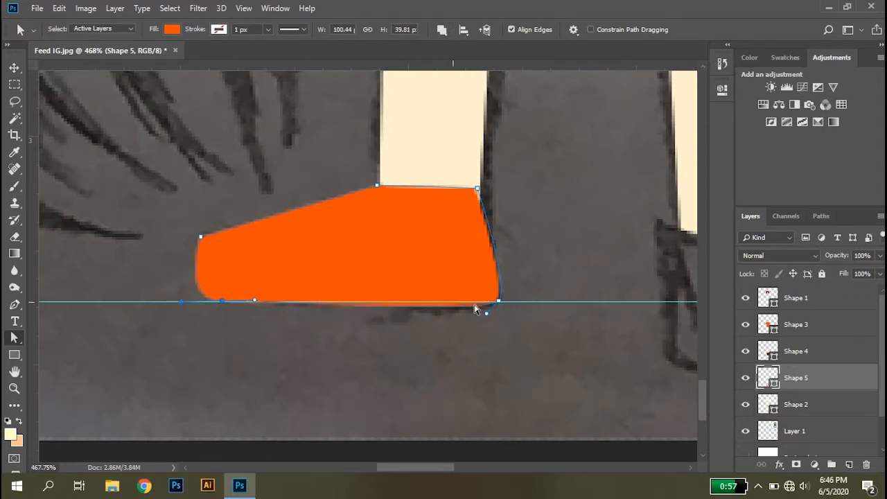
pyautogui.moveTo(485, 313)
pyautogui.mouseDown()
pyautogui.moveTo(513, 305)
pyautogui.moveTo(520, 64)
pyautogui.mouseUp()
pyautogui.press('b')
pyautogui.click(532, 291)
pyautogui.click(449, 189)
pyautogui.press('v')
pyautogui.click(559, 274)
pyautogui.scroll(-5, 422, 284)
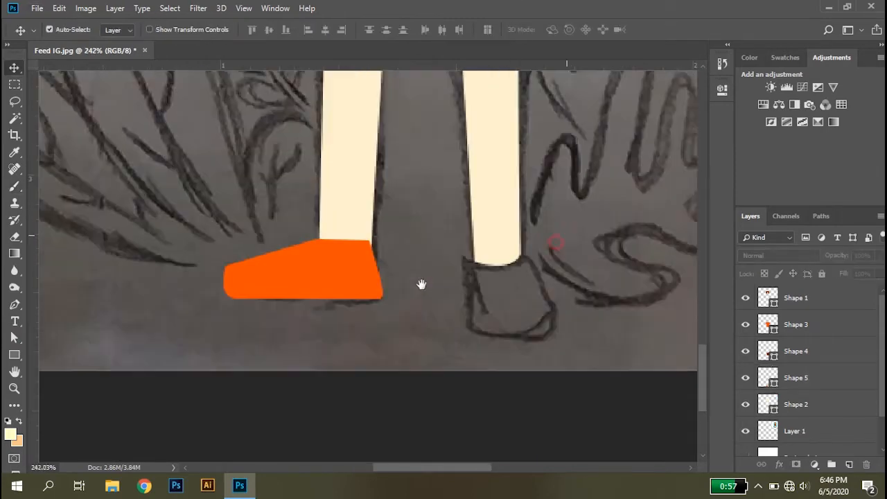
# Trace the sketched right shoe with the Pen tool, combining it into the orange left shoe's shape
pyautogui.click(346, 273)
pyautogui.press('a')
pyautogui.press('v')
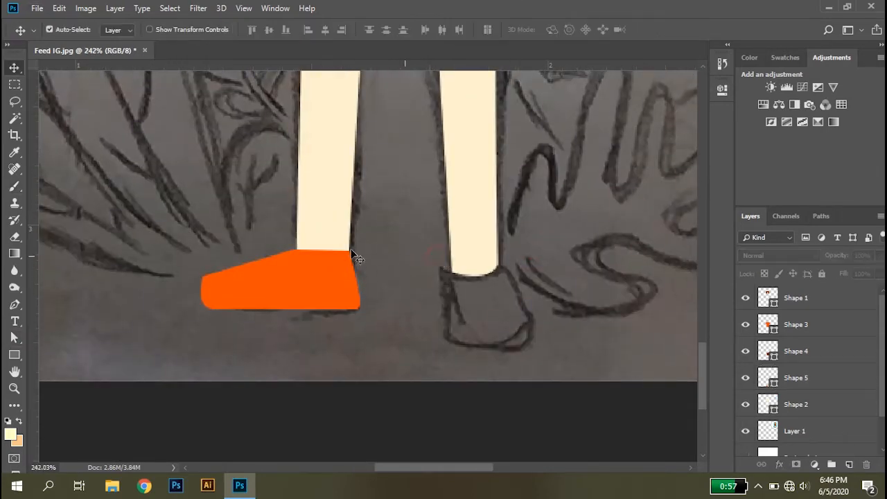
pyautogui.scroll(3, 361, 271)
pyautogui.scroll(-2, 321, 321)
pyautogui.press('p')
pyautogui.click(385, 30)
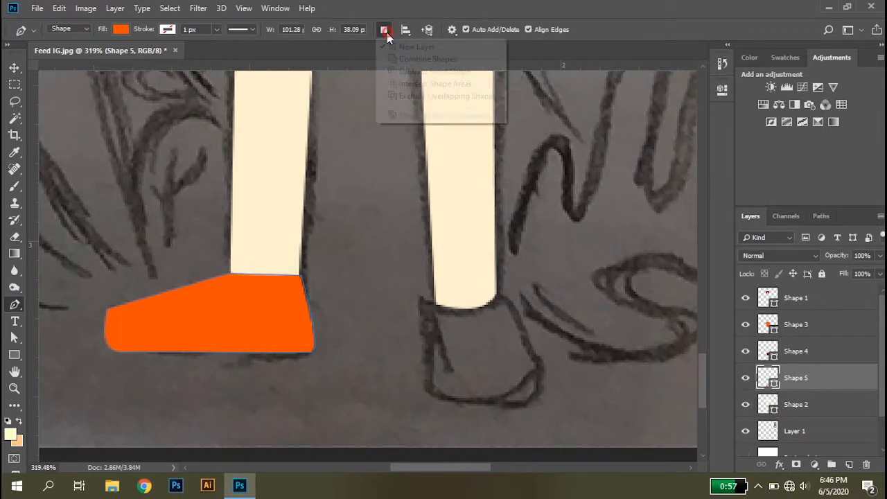
pyautogui.scroll(1, 501, 272)
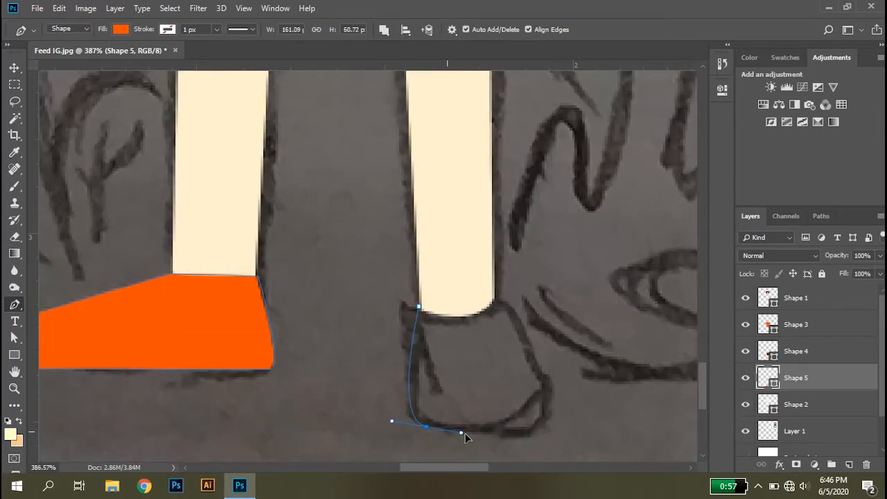
pyautogui.moveTo(465, 433); pyautogui.dragTo(465, 434)
pyautogui.moveTo(547, 404); pyautogui.dragTo(546, 370)
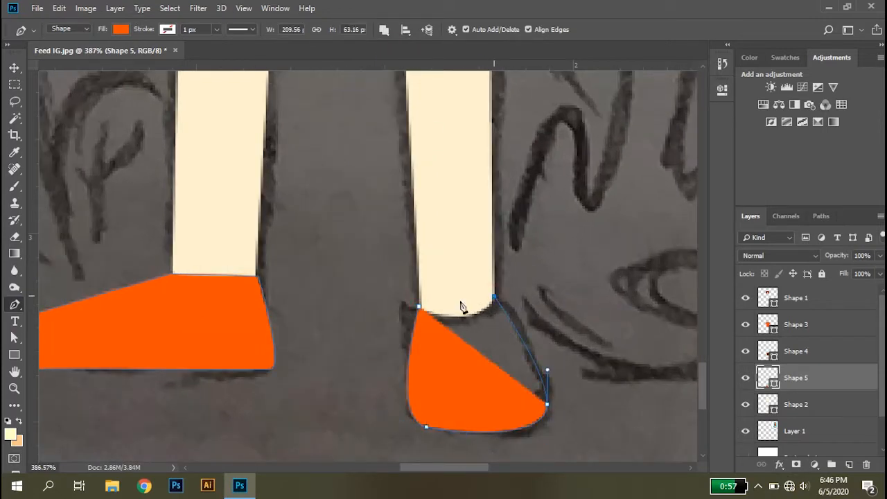
pyautogui.click(418, 306)
pyautogui.press('b')
pyautogui.press('v')
# Lower the shoe shape's fill to 61% and subtract a curved ankle opening from the right shoe
pyautogui.click(879, 274)
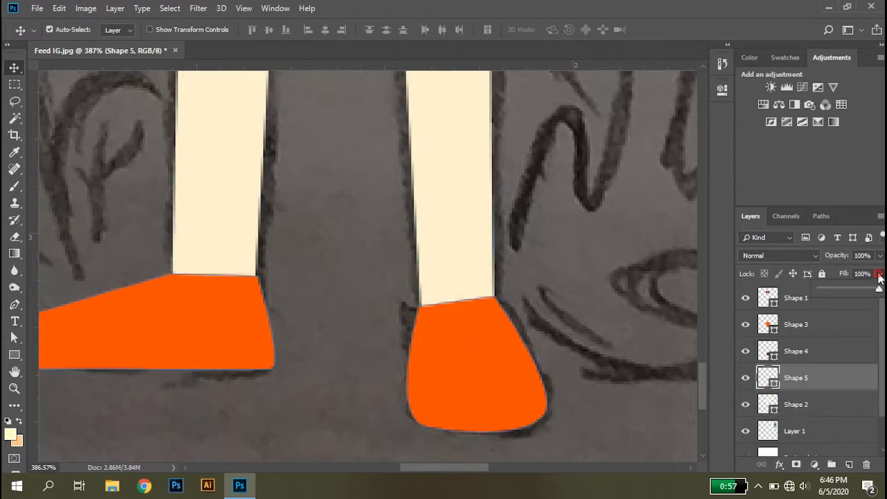
pyautogui.moveTo(879, 288); pyautogui.dragTo(855, 287)
pyautogui.scroll(2, 507, 360)
pyautogui.scroll(-1, 465, 331)
pyautogui.press('p')
pyautogui.click(384, 30)
pyautogui.click(429, 70)
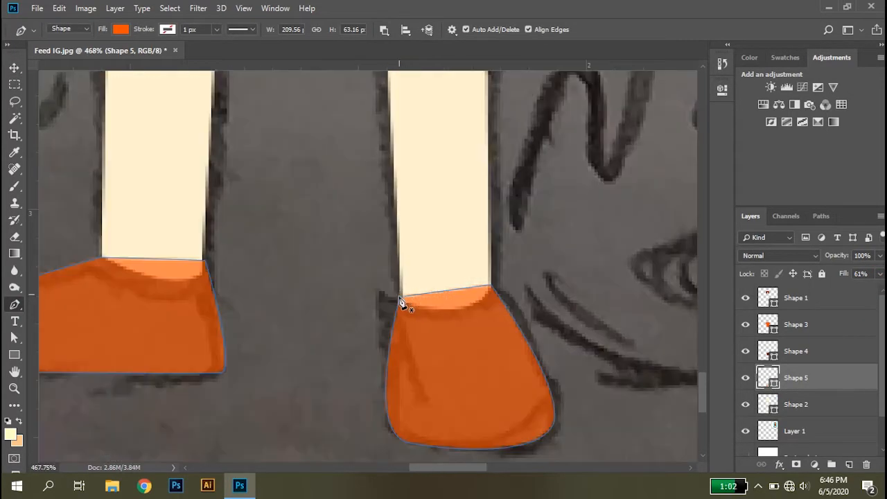
pyautogui.click(495, 275)
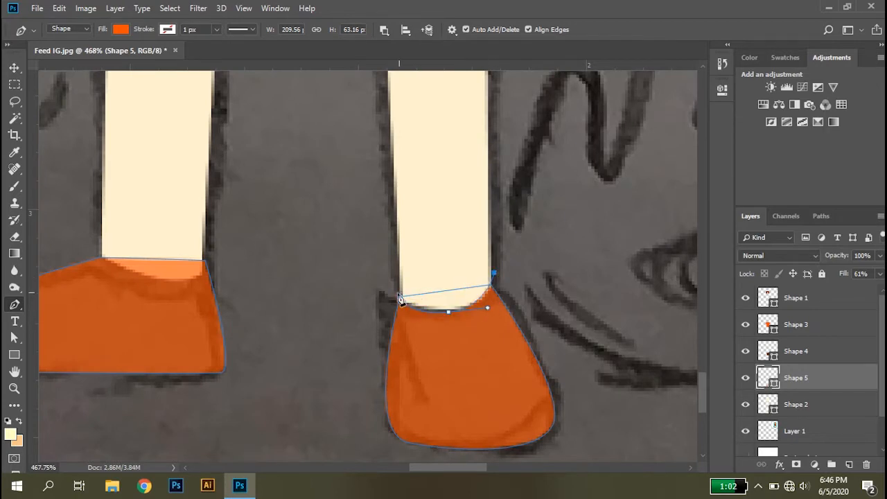
pyautogui.press('a')
pyautogui.scroll(-2, 429, 333)
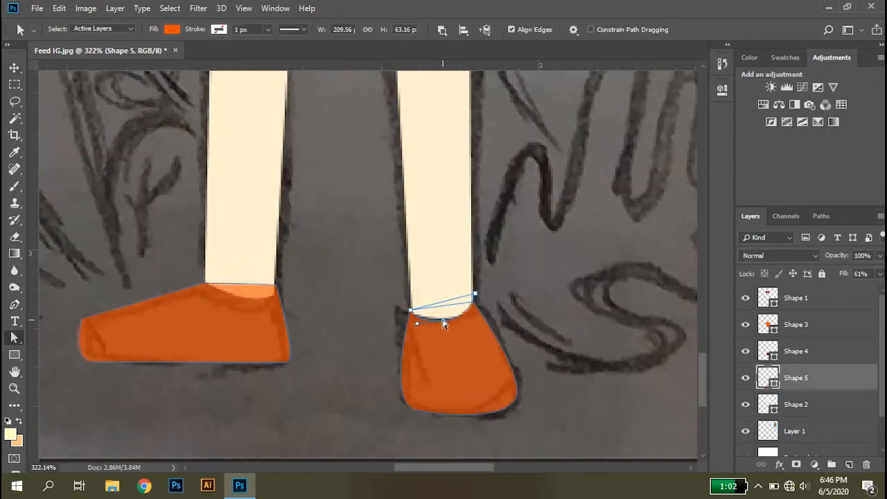
pyautogui.press('v')
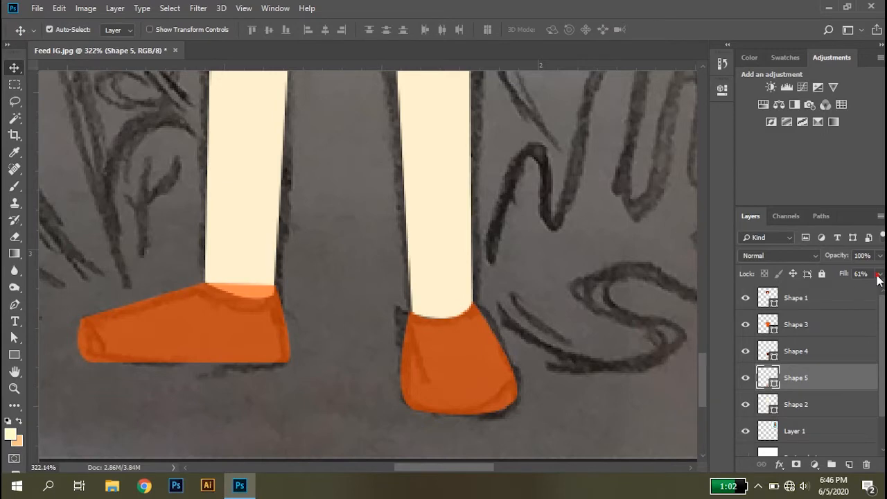
# Restore the shoe shape to full fill and briefly show the white background to check the figure
pyautogui.moveTo(879, 278); pyautogui.dragTo(882, 291)
pyautogui.scroll(-6, 558, 294)
pyautogui.scroll(-2, 797, 388)
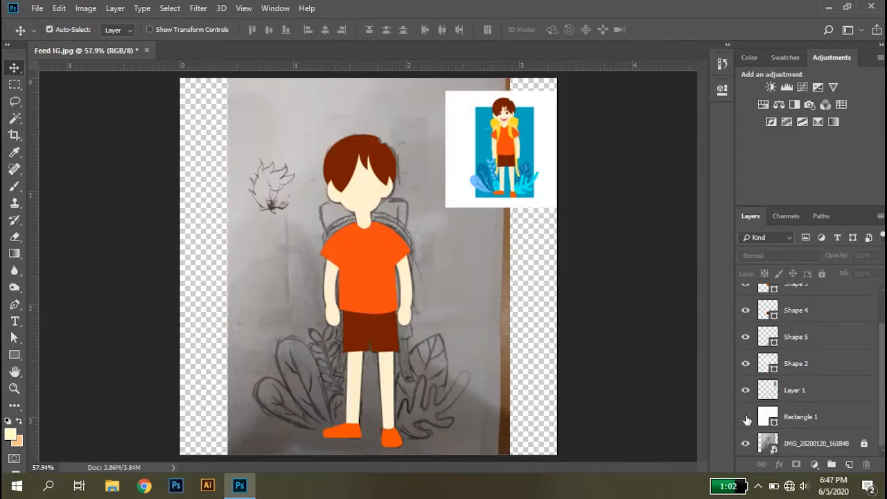
pyautogui.click(747, 418)
pyautogui.click(746, 417)
pyautogui.scroll(6, 400, 203)
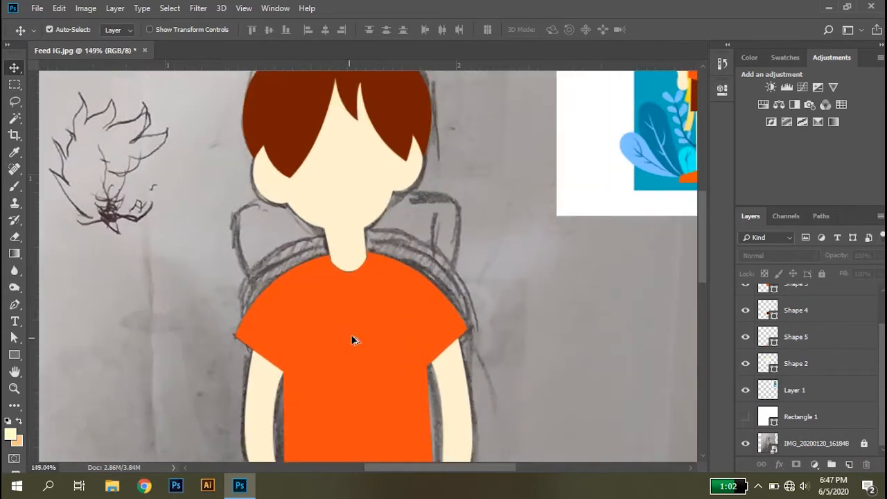
# Lower the orange shirt's opacity to 46% and trace the sketched left backpack strap with the Pen tool, about 52 × 182 px
pyautogui.click(843, 290)
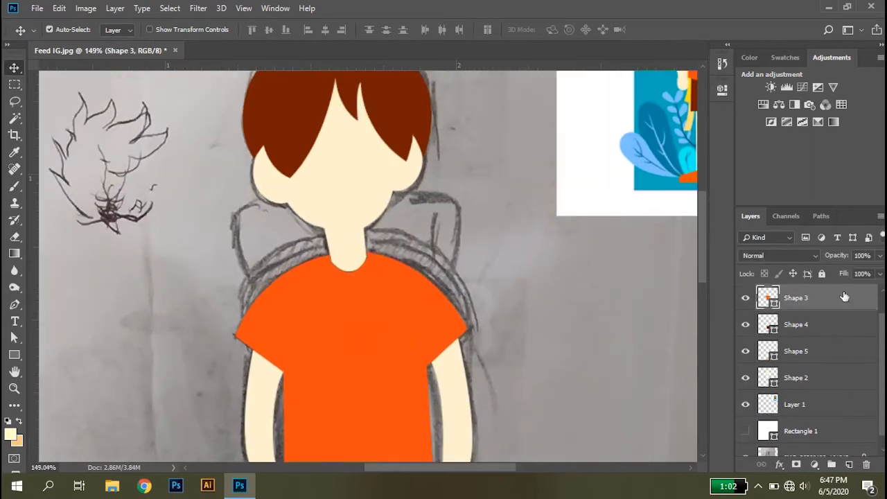
pyautogui.moveTo(856, 273); pyautogui.dragTo(847, 273)
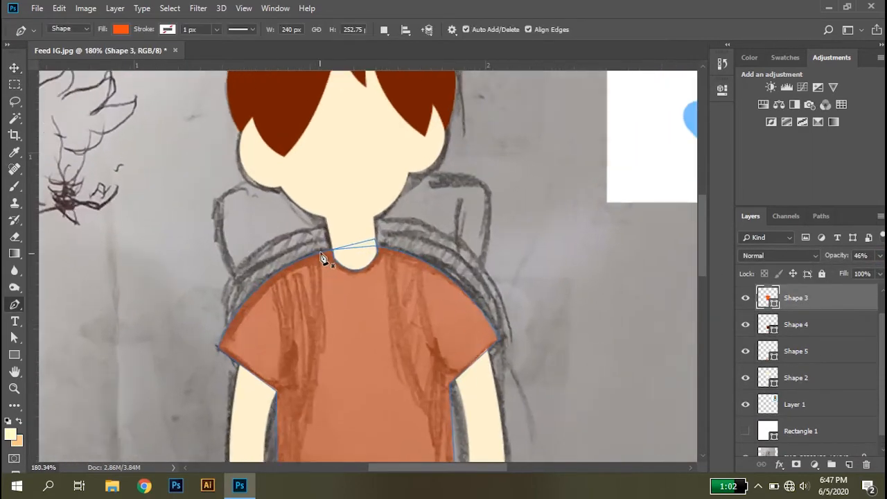
pyautogui.click(323, 256)
pyautogui.scroll(-3, 311, 375)
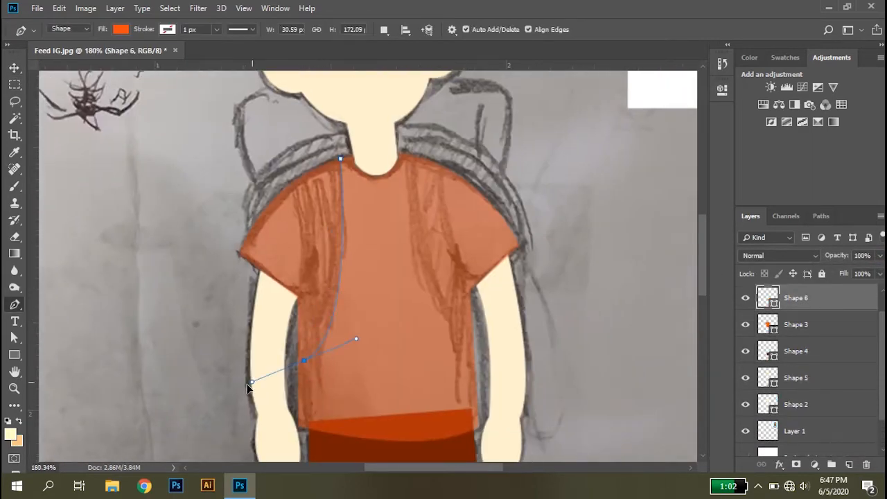
pyautogui.click(292, 363)
pyautogui.click(296, 298)
pyautogui.scroll(2, 295, 284)
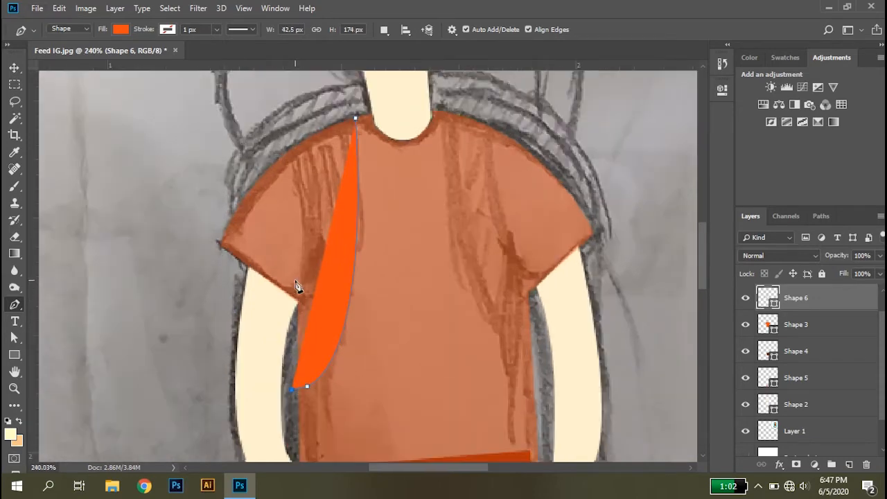
pyautogui.moveTo(282, 147); pyautogui.dragTo(289, 154)
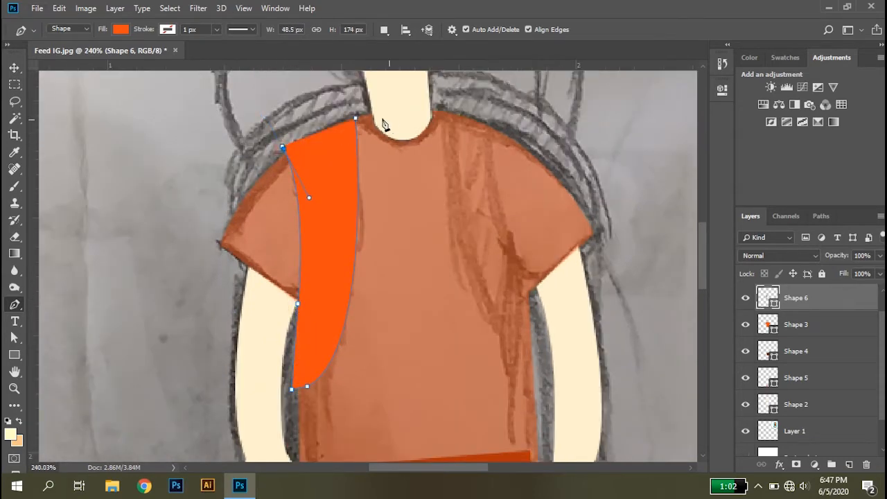
# Clip the left strap to the shirt and recolour it with the yellow sampled from the reference illustration
pyautogui.hotkey('ctrl', 'alt', 'g')
pyautogui.scroll(-2, 428, 316)
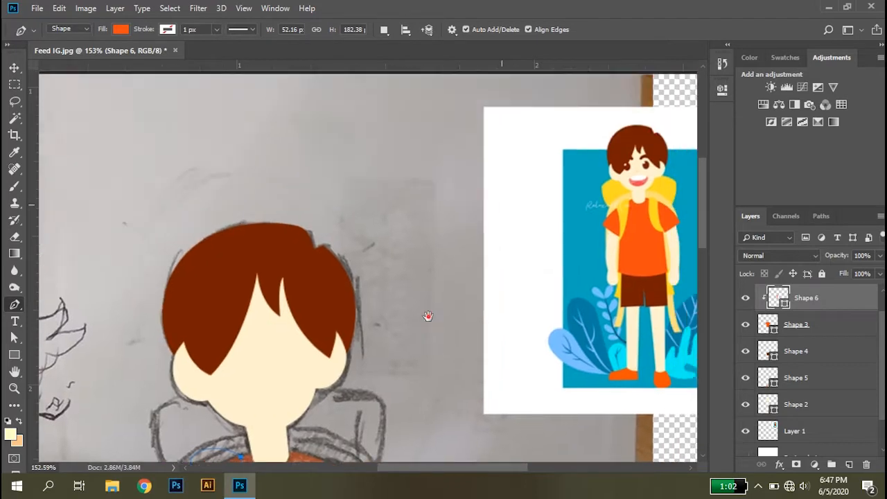
pyautogui.moveTo(428, 316); pyautogui.dragTo(321, 321)
pyautogui.scroll(3, 429, 210)
pyautogui.doubleClick(776, 300)
pyautogui.click(525, 264)
pyautogui.press('Return')
pyautogui.scroll(-5, 316, 288)
pyautogui.moveTo(284, 323); pyautogui.dragTo(328, 255)
# Trace the sketched right backpack strap with the Pen tool, combining it into the yellow left strap's shape
pyautogui.scroll(3, 329, 255)
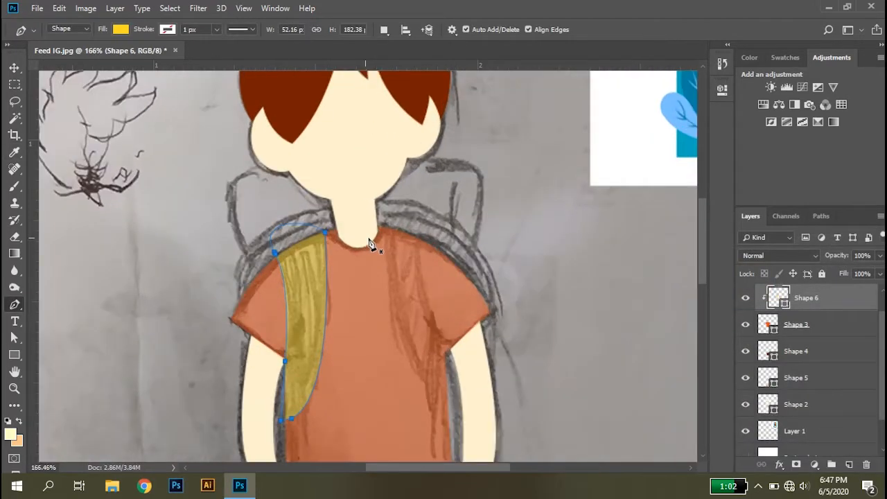
pyautogui.scroll(1, 378, 238)
pyautogui.moveTo(440, 429); pyautogui.dragTo(457, 386)
pyautogui.keyDown('alt'); pyautogui.click(429, 382); pyautogui.keyUp('alt')
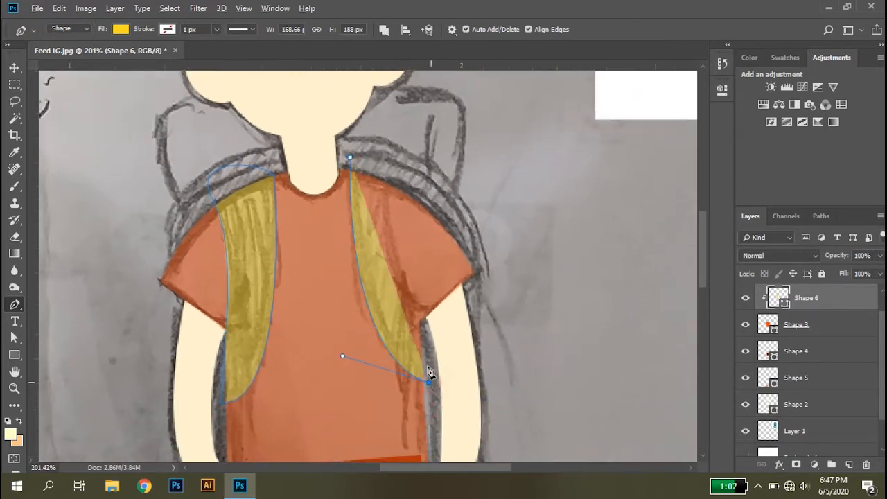
pyautogui.click(424, 332)
pyautogui.moveTo(383, 111); pyautogui.dragTo(383, 108)
pyautogui.keyDown('alt'); pyautogui.click(384, 170); pyautogui.keyUp('alt')
pyautogui.click(350, 158)
pyautogui.press('v')
pyautogui.click(484, 192)
# Restore the shirt layer's opacity to 100%
pyautogui.click(826, 301)
pyautogui.click(825, 325)
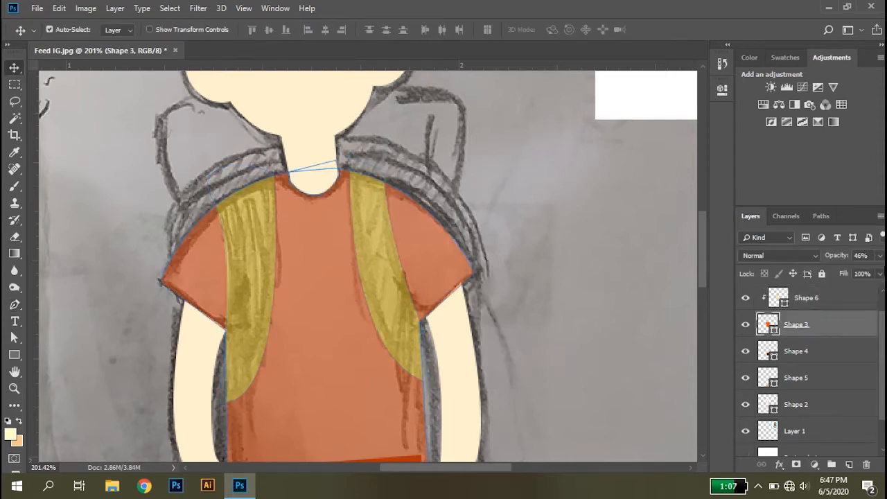
pyautogui.click(880, 256)
pyautogui.moveTo(863, 272); pyautogui.dragTo(884, 271)
pyautogui.click(540, 277)
pyautogui.scroll(-5, 323, 285)
pyautogui.scroll(4, 208, 319)
pyautogui.scroll(2, 225, 330)
# Shorten both yellow straps by raising their lower tip anchors along the shirt's sides
pyautogui.click(329, 338)
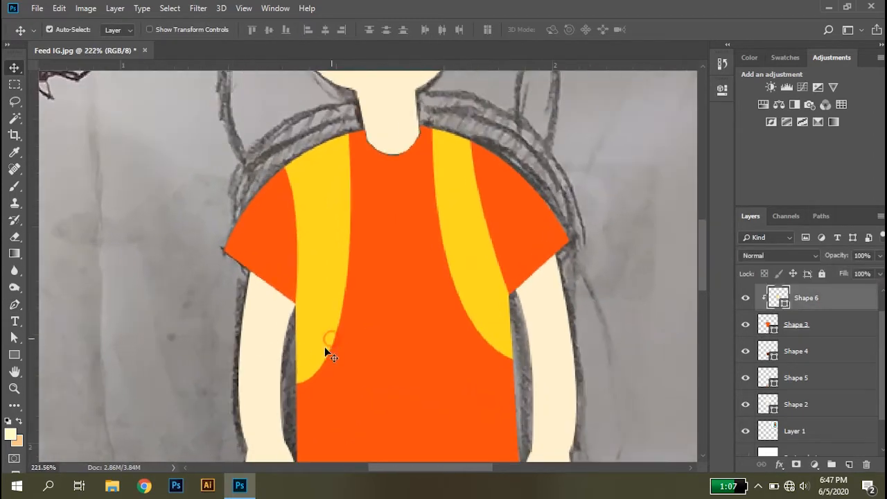
pyautogui.press('a')
pyautogui.click(298, 383)
pyautogui.scroll(-6, 358, 354)
pyautogui.scroll(5, 354, 352)
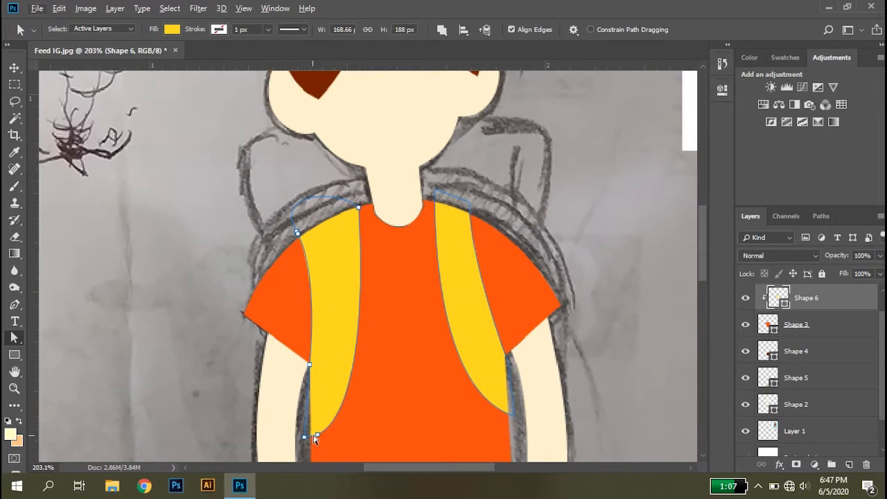
pyautogui.moveTo(318, 436); pyautogui.dragTo(303, 391)
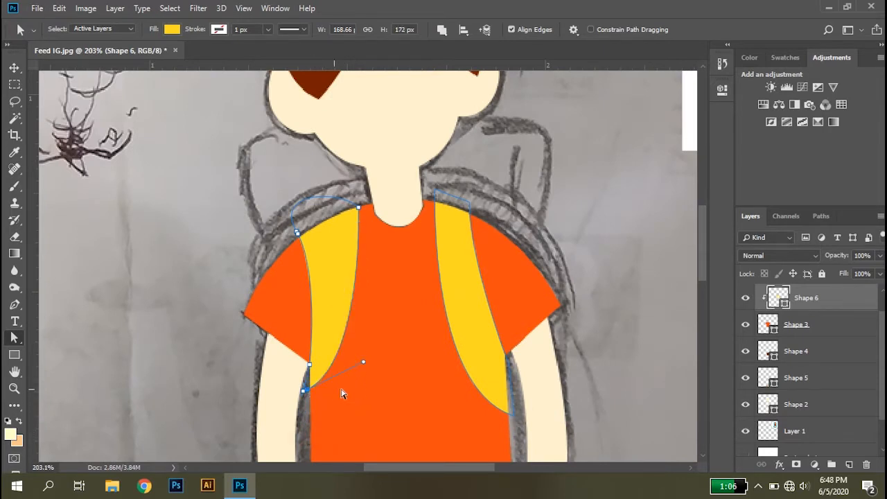
pyautogui.moveTo(514, 417); pyautogui.dragTo(513, 378)
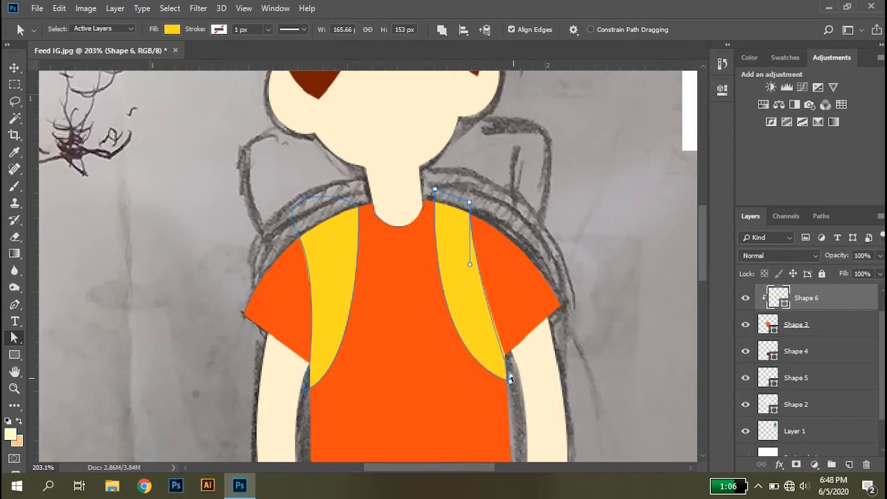
pyautogui.moveTo(458, 278); pyautogui.dragTo(458, 278)
pyautogui.press('v')
pyautogui.click(418, 307)
# Draw a backpack arc over both shoulders with the Pen tool, about 233 × 92 px, at 0% opacity so the sketch shows
pyautogui.scroll(-3, 391, 310)
pyautogui.scroll(1, 369, 357)
pyautogui.scroll(1, 371, 361)
pyautogui.moveTo(371, 364); pyautogui.dragTo(340, 409)
pyautogui.scroll(1, 341, 340)
pyautogui.press('p')
pyautogui.scroll(1, 259, 356)
pyautogui.click(259, 343)
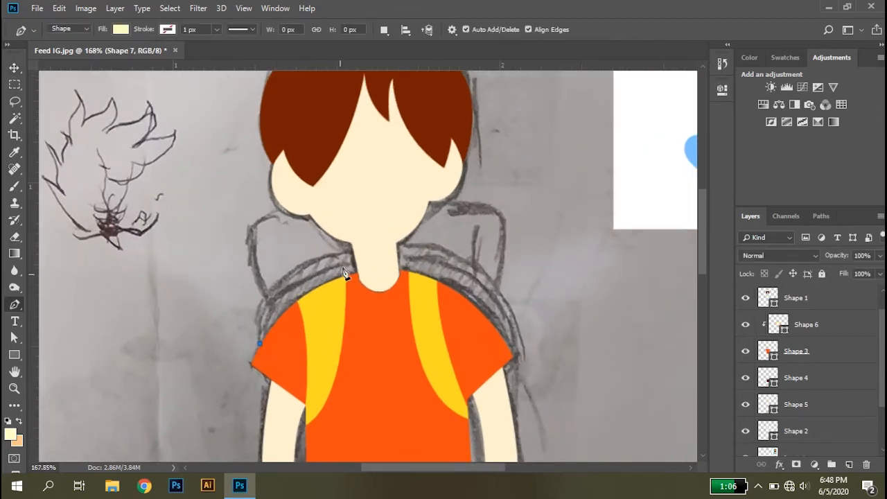
pyautogui.moveTo(413, 261); pyautogui.dragTo(438, 259)
pyautogui.click(513, 353)
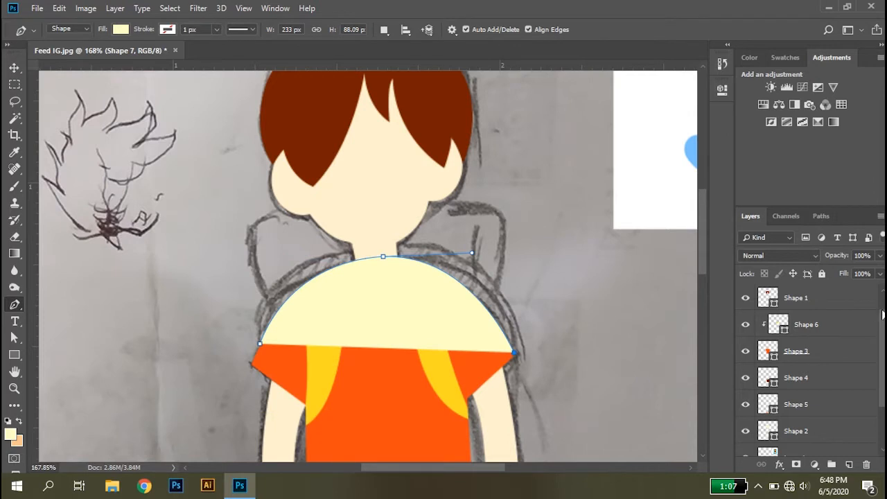
pyautogui.moveTo(839, 271); pyautogui.dragTo(390, 286)
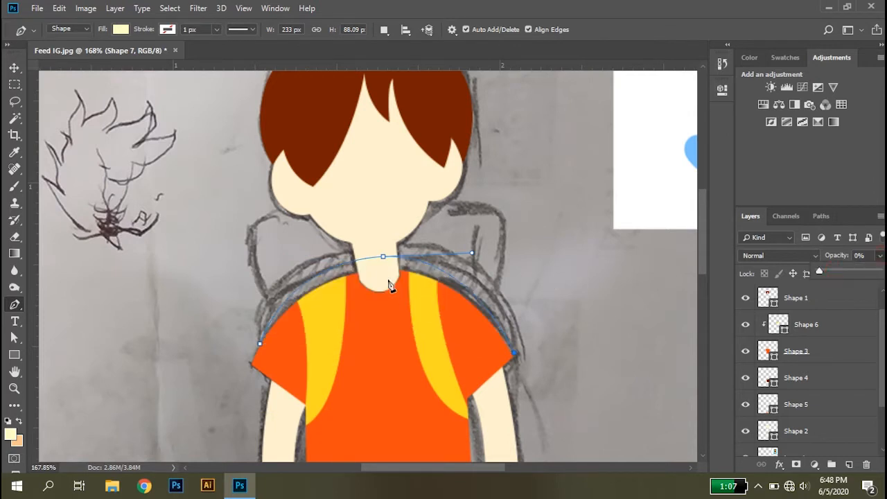
pyautogui.click(508, 358)
pyautogui.scroll(1, 849, 307)
# Place the backpack arc's layer beneath all character layers and recolour it light yellow #fee07c, sampled from the reference illustration
pyautogui.moveTo(849, 307); pyautogui.dragTo(794, 404)
pyautogui.scroll(-5, 664, 304)
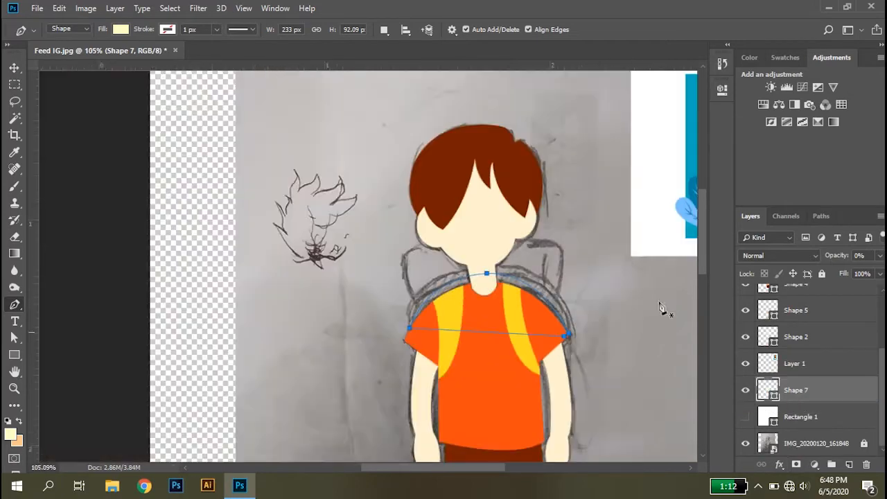
pyautogui.moveTo(616, 240); pyautogui.dragTo(470, 358)
pyautogui.scroll(5, 606, 215)
pyautogui.doubleClick(769, 390)
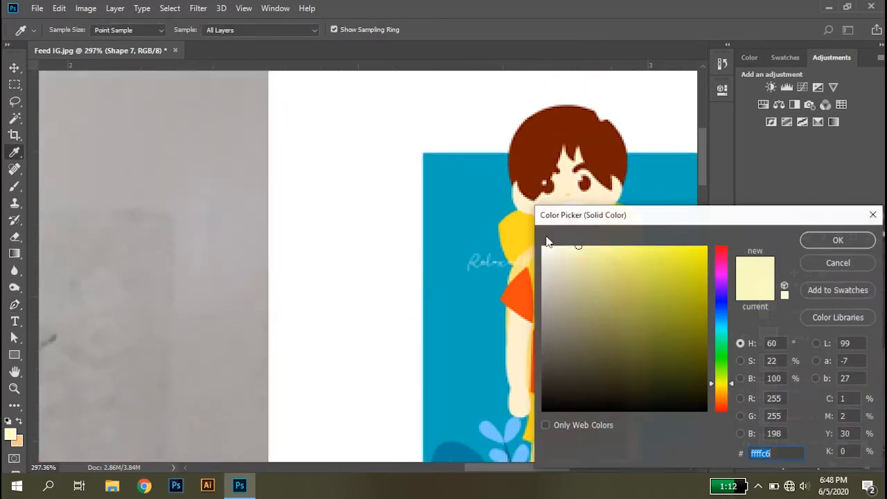
pyautogui.moveTo(615, 214); pyautogui.dragTo(691, 178)
pyautogui.click(595, 233)
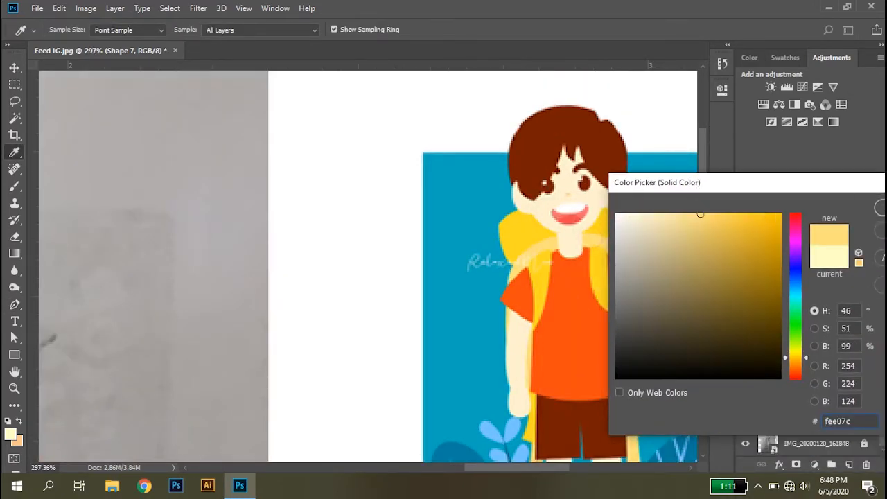
pyautogui.press('Return')
# Reshape the backpack arc's top and end anchors to follow the sketched outer outline around the shoulders
pyautogui.scroll(-2, 430, 271)
pyautogui.moveTo(347, 341); pyautogui.dragTo(762, 46)
pyautogui.scroll(2, 444, 256)
pyautogui.press('a')
pyautogui.moveTo(503, 250); pyautogui.dragTo(493, 233)
pyautogui.moveTo(364, 241); pyautogui.dragTo(320, 251)
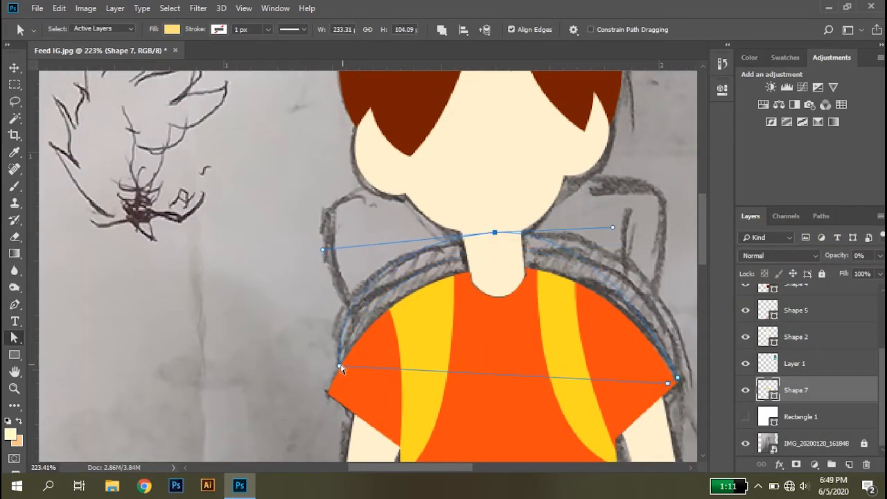
pyautogui.moveTo(434, 315); pyautogui.dragTo(343, 320)
pyautogui.moveTo(582, 238); pyautogui.dragTo(581, 239)
pyautogui.moveTo(406, 240); pyautogui.dragTo(589, 222)
pyautogui.click(589, 386)
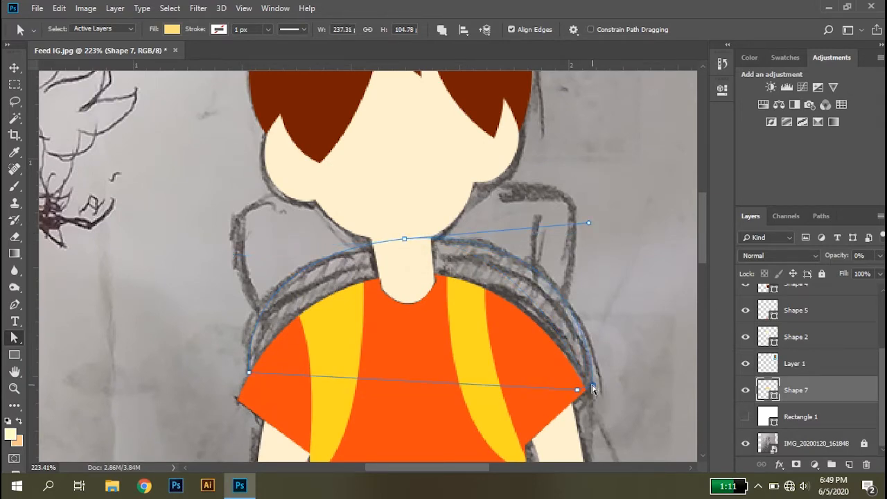
# Try to add a lower backpack body behind the arms and shirt, combined into the arc's shape, and show it at full opacity
pyautogui.scroll(-5, 481, 309)
pyautogui.scroll(-3, 465, 277)
pyautogui.scroll(3, 450, 274)
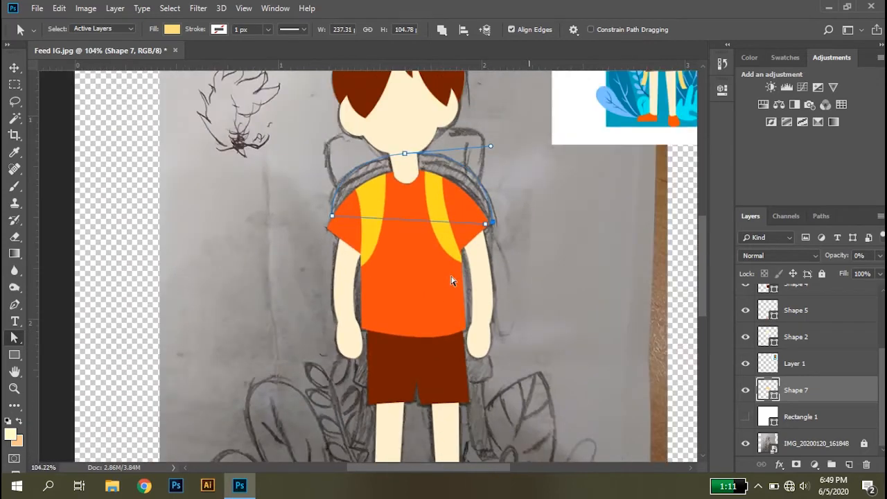
pyautogui.scroll(5, 515, 300)
pyautogui.hscroll(-6, 479, 238)
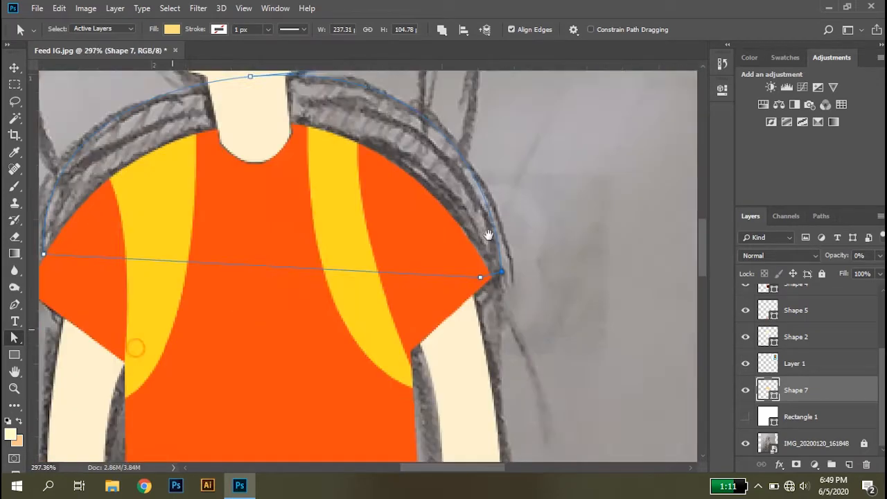
pyautogui.scroll(-5, 340, 298)
pyautogui.press('p')
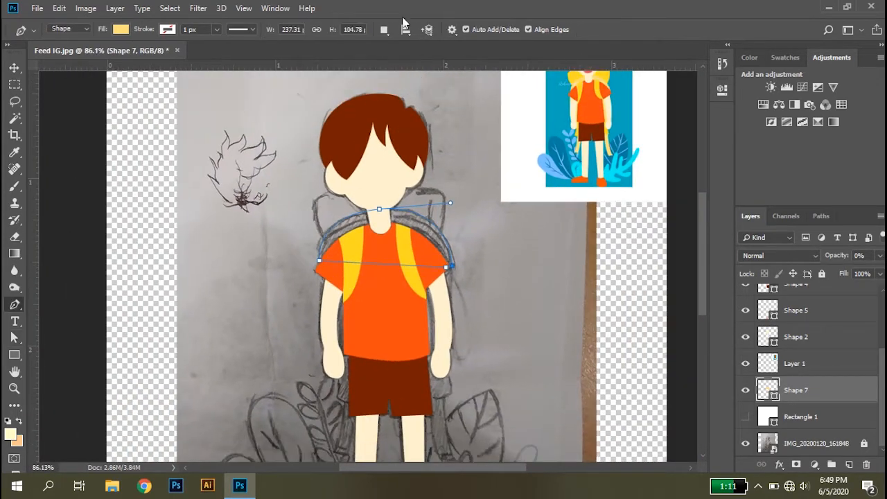
pyautogui.click(384, 29)
pyautogui.click(409, 59)
pyautogui.scroll(3, 325, 269)
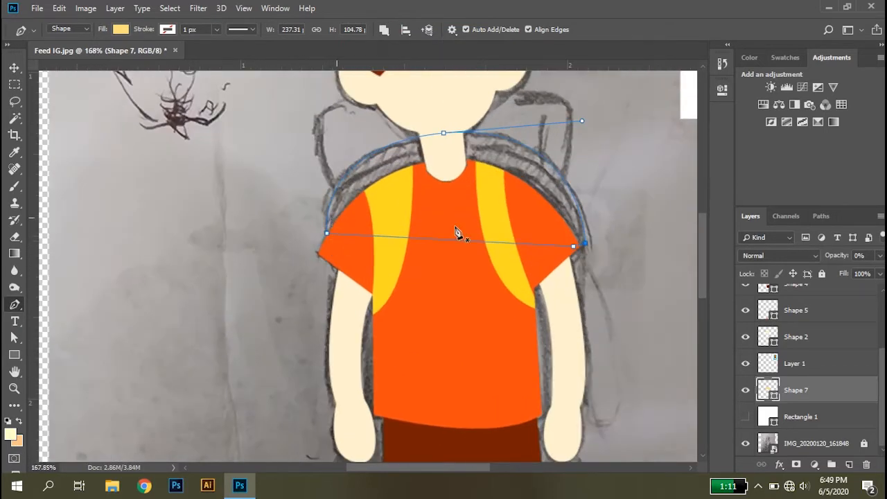
pyautogui.moveTo(536, 394); pyautogui.dragTo(534, 282)
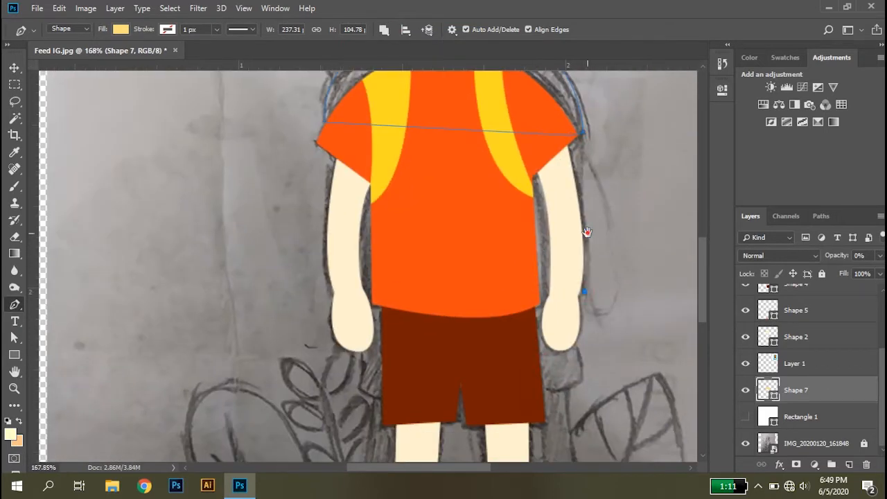
pyautogui.scroll(3, 586, 232)
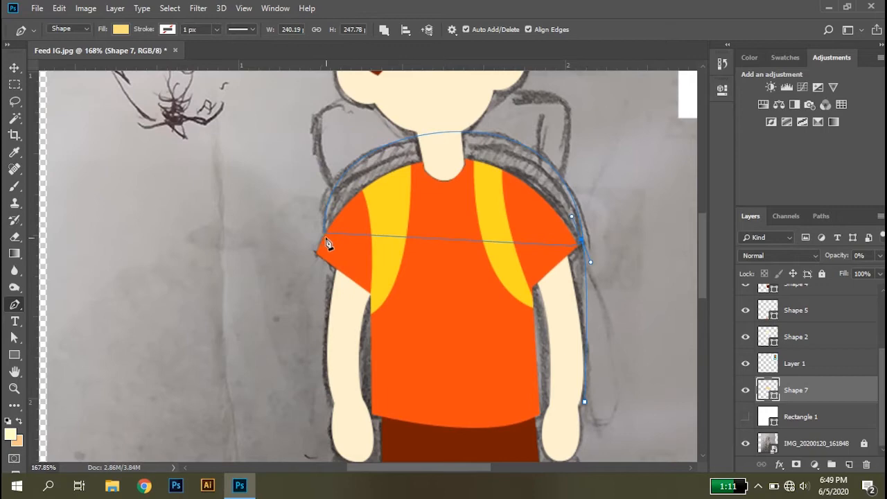
pyautogui.moveTo(329, 400); pyautogui.dragTo(467, 237)
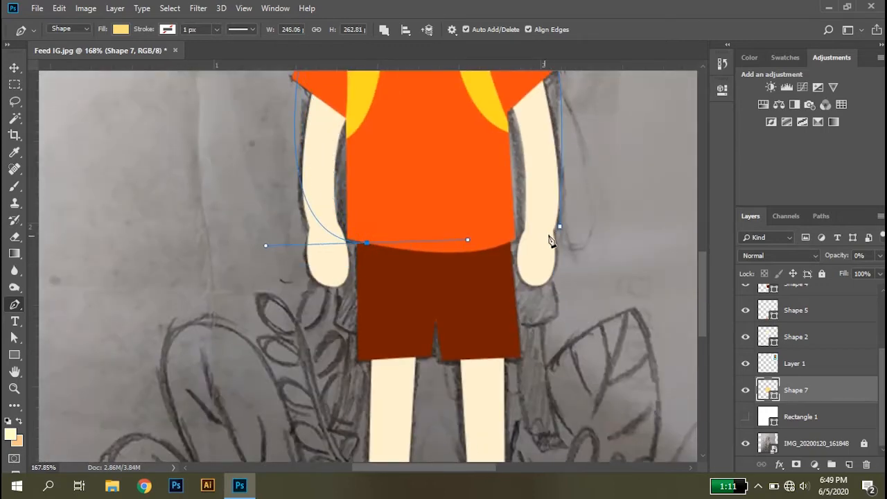
pyautogui.moveTo(594, 206); pyautogui.dragTo(594, 207)
pyautogui.moveTo(483, 189); pyautogui.dragTo(451, 315)
pyautogui.click(880, 255)
pyautogui.click(881, 271)
# Undo the lower backpack body and its opacity change
pyautogui.press('b')
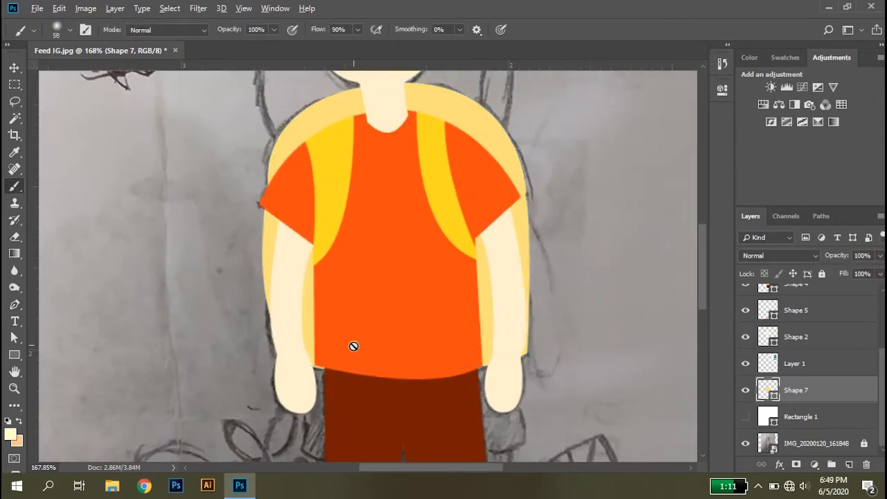
pyautogui.scroll(-5, 353, 346)
pyautogui.scroll(3, 362, 278)
pyautogui.hotkey('ctrl', 'z')
pyautogui.scroll(-2, 392, 271)
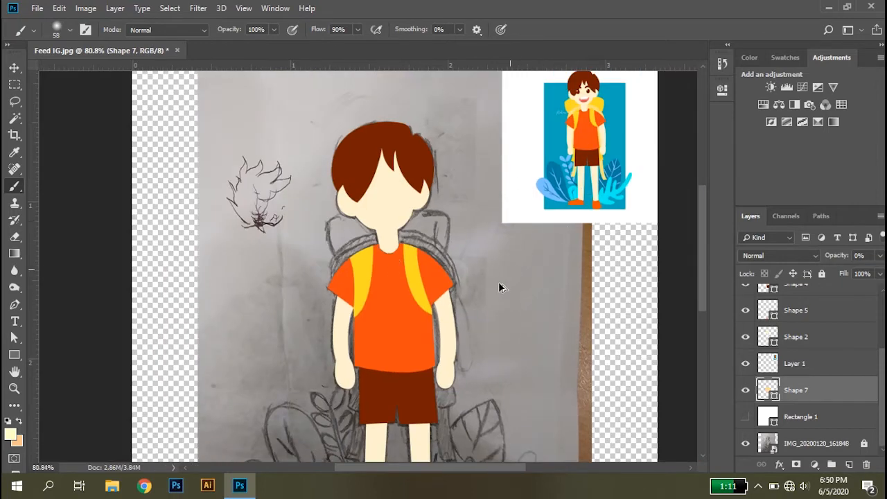
# Set the backpack arc's opacity to 100% and pull its right end anchor inward toward the sleeve
pyautogui.click(880, 257)
pyautogui.click(880, 270)
pyautogui.press('v')
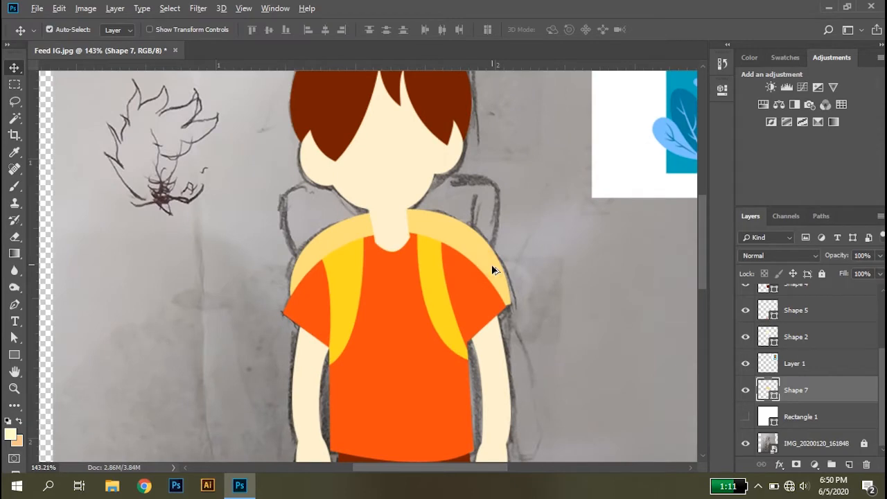
pyautogui.scroll(-4, 492, 265)
pyautogui.scroll(7, 487, 274)
pyautogui.press('a')
pyautogui.moveTo(533, 305); pyautogui.dragTo(523, 304)
pyautogui.press('v')
pyautogui.click(553, 280)
# Draw the lower backpack body behind the arms and shirt as a separate light yellow Pen shape, about 215 × 160 px
pyautogui.scroll(-4, 368, 309)
pyautogui.scroll(2, 402, 333)
pyautogui.scroll(-2, 416, 305)
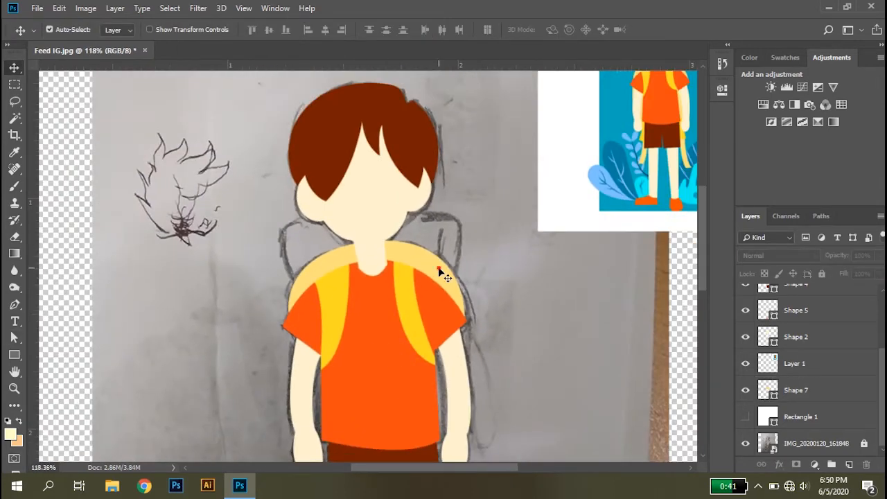
pyautogui.click(421, 352)
pyautogui.press('p')
pyautogui.scroll(-3, 437, 298)
pyautogui.moveTo(445, 304); pyautogui.dragTo(474, 289)
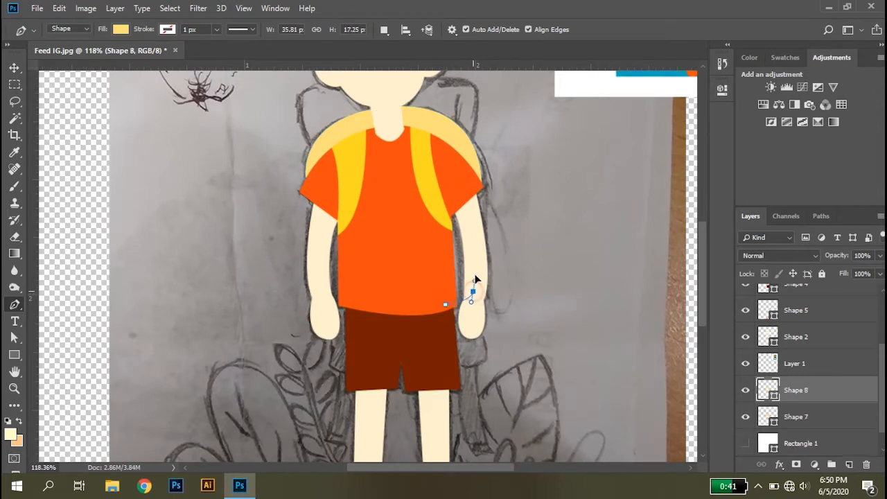
pyautogui.moveTo(471, 304); pyautogui.dragTo(478, 280)
pyautogui.click(478, 188)
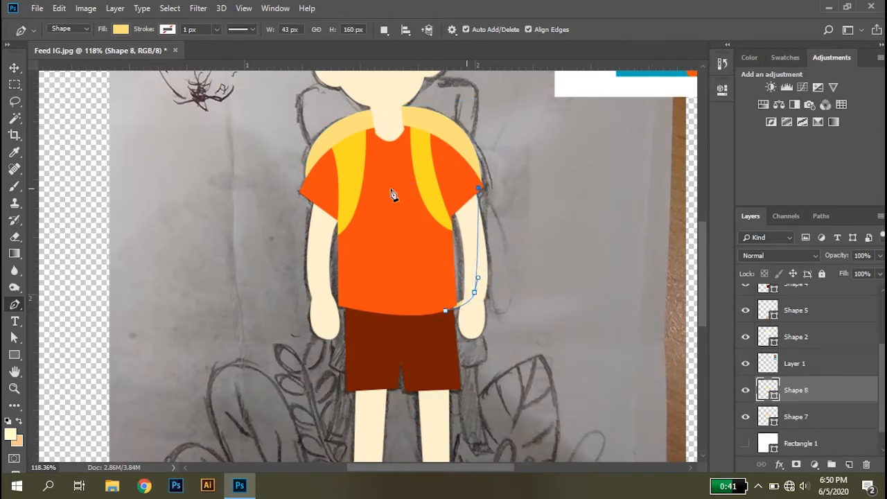
pyautogui.click(313, 196)
pyautogui.moveTo(362, 310); pyautogui.dragTo(420, 322)
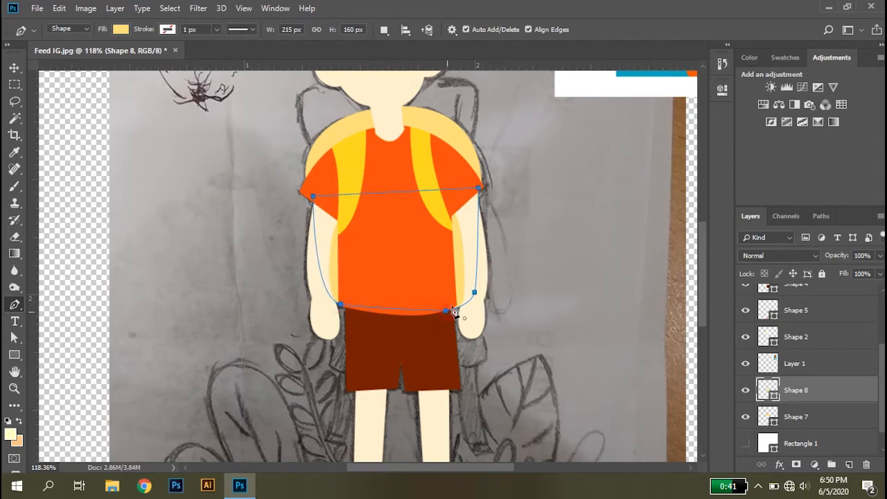
# Merge the lower backpack body and the backpack arc into one shape layer
pyautogui.press('v')
pyautogui.click(510, 287)
pyautogui.scroll(-1, 409, 266)
pyautogui.scroll(1, 409, 267)
pyautogui.moveTo(410, 268); pyautogui.dragTo(367, 200)
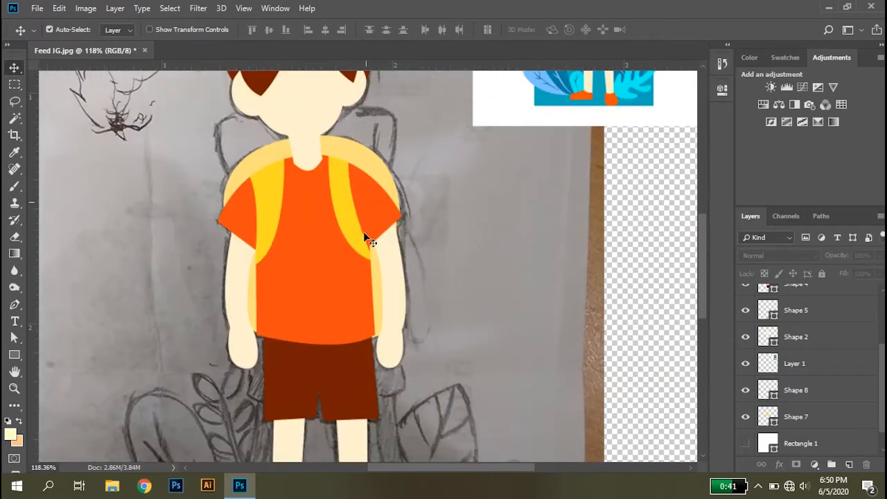
pyautogui.click(377, 291)
pyautogui.keyDown('shift'); pyautogui.click(390, 183); pyautogui.keyUp('shift')
pyautogui.hotkey('ctrl', 'e')
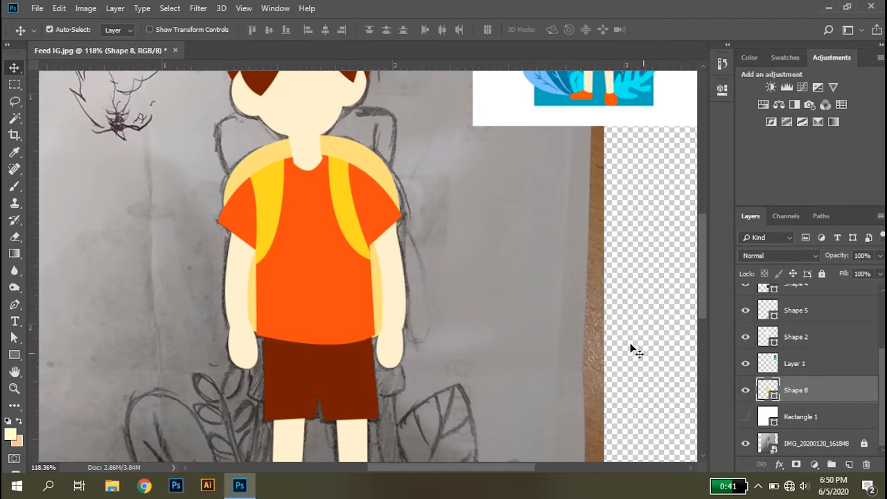
# Recolour the merged backpack shape with the light yellow #f4df7d sampled from the reference illustration
pyautogui.moveTo(642, 353); pyautogui.dragTo(617, 461)
pyautogui.doubleClick(765, 385)
pyautogui.click(546, 78)
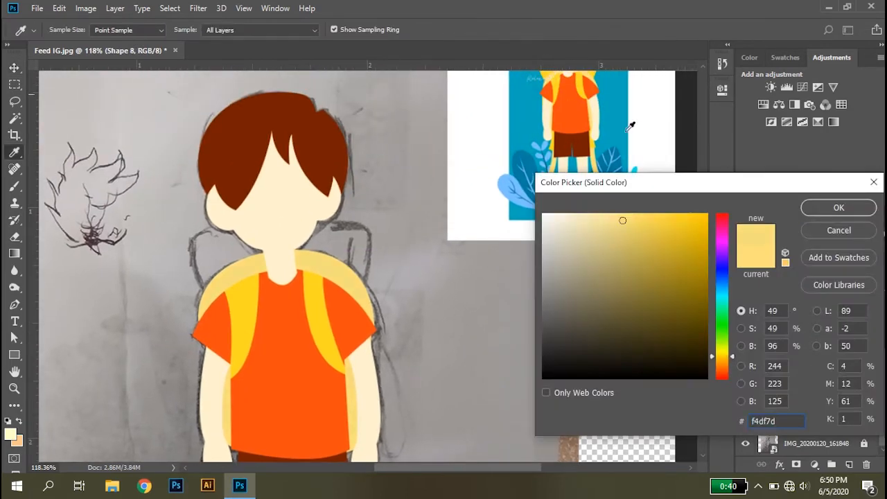
pyautogui.click(827, 210)
# Draw a backpack flap, about 64 × 84 px, beside the shorts under the right-hand arm with the Pen tool, with its layer beneath the backpack
pyautogui.moveTo(370, 330); pyautogui.dragTo(416, 183)
pyautogui.scroll(3, 350, 331)
pyautogui.moveTo(271, 312); pyautogui.dragTo(279, 247)
pyautogui.scroll(2, 247, 301)
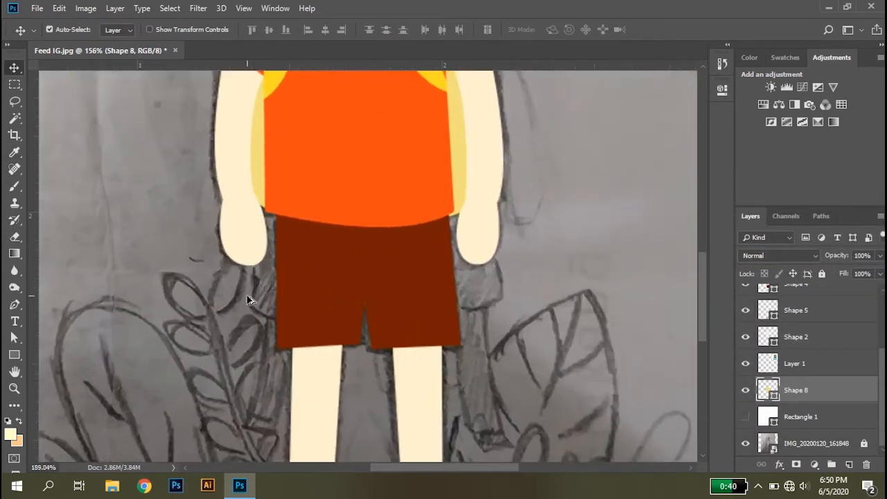
pyautogui.press('p')
pyautogui.click(494, 256)
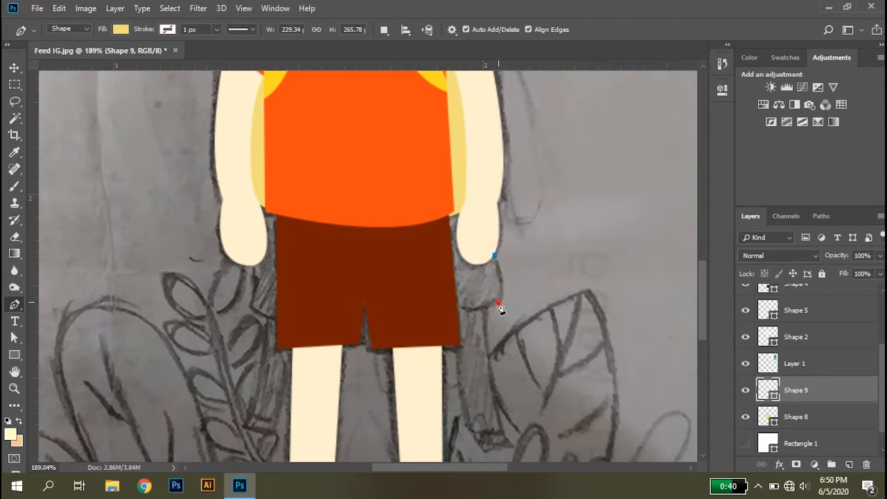
pyautogui.click(459, 307)
pyautogui.moveTo(426, 213); pyautogui.dragTo(466, 204)
pyautogui.moveTo(827, 394); pyautogui.dragTo(825, 424)
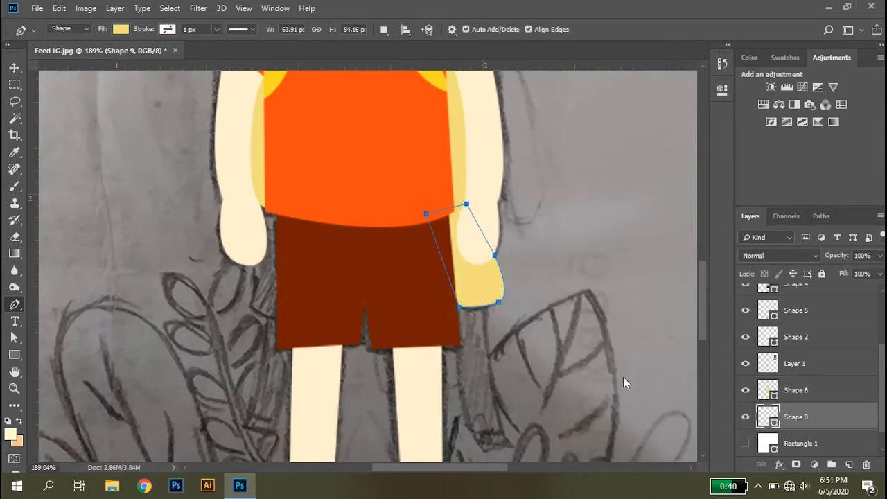
# Add the matching flap on the other side of the shorts as a combined path in the same shape
pyautogui.click(383, 29)
pyautogui.click(423, 60)
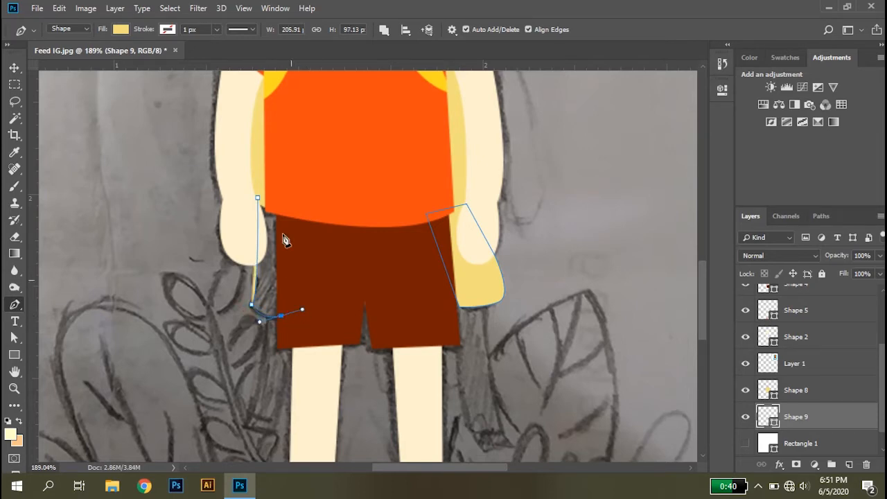
pyautogui.click(287, 205)
pyautogui.click(258, 198)
# Recolour both backpack flaps with the bright yellow sampled from the flap in the reference illustration
pyautogui.moveTo(356, 226); pyautogui.dragTo(285, 429)
pyautogui.moveTo(575, 94); pyautogui.dragTo(278, 295)
pyautogui.moveTo(433, 288); pyautogui.dragTo(665, 314)
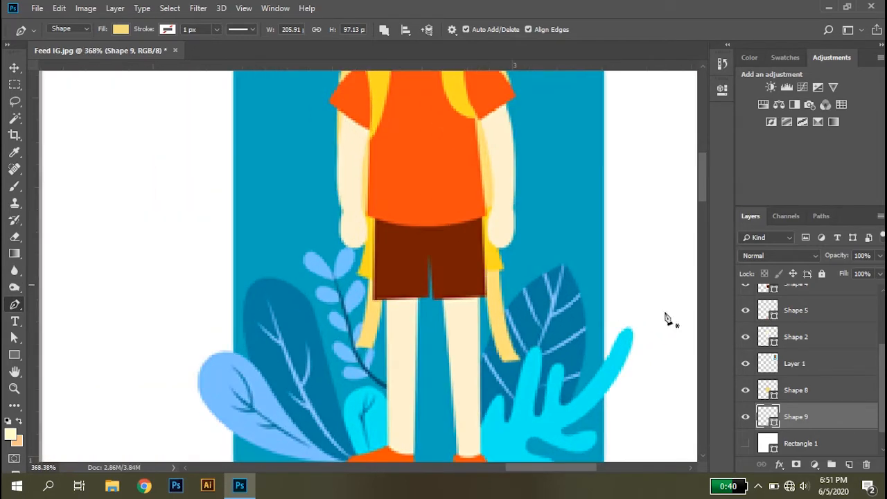
pyautogui.doubleClick(766, 416)
pyautogui.click(493, 259)
pyautogui.click(839, 214)
pyautogui.scroll(-5, 174, 316)
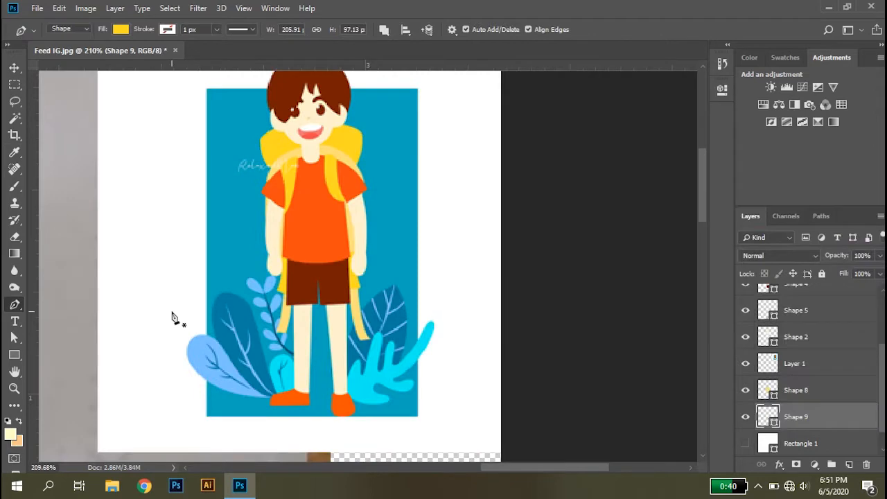
# Draw a curved strap, about 51 × 126 px, hanging from the right-hand flap with the Pen tool, layered beneath the flaps
pyautogui.moveTo(165, 343); pyautogui.dragTo(271, 79)
pyautogui.scroll(3, 350, 267)
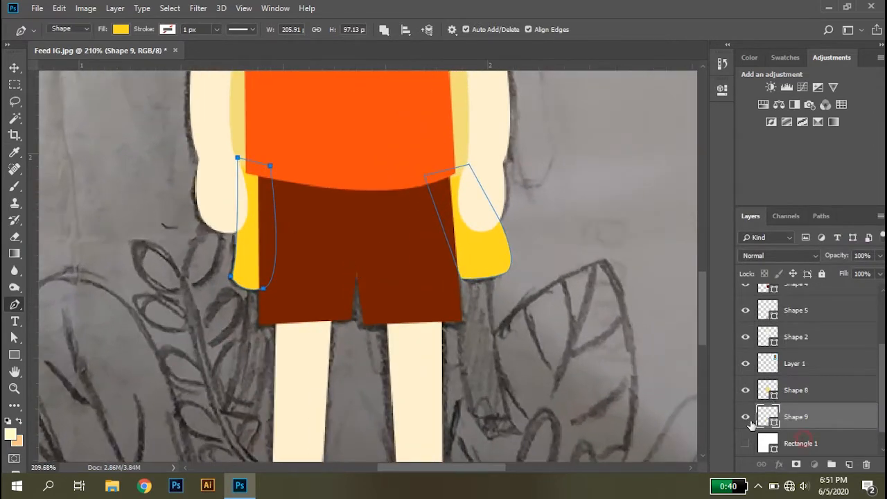
pyautogui.click(802, 442)
pyautogui.click(488, 269)
pyautogui.moveTo(525, 433); pyautogui.dragTo(562, 447)
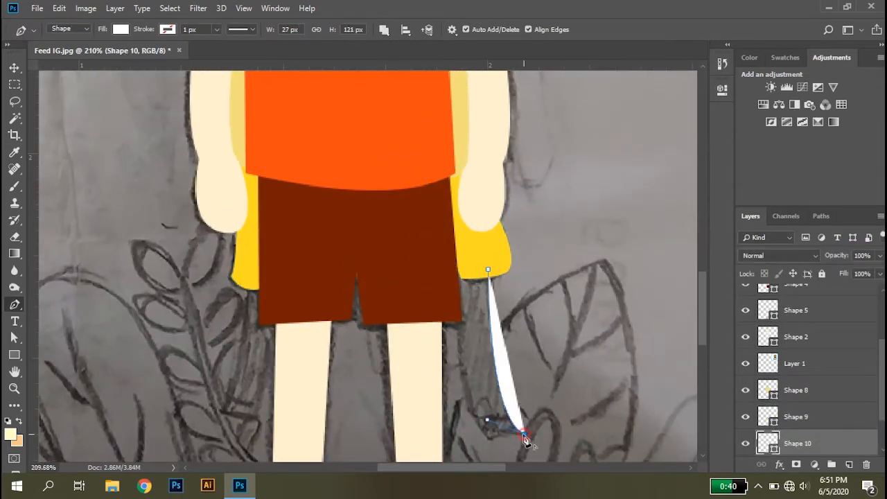
pyautogui.click(490, 438)
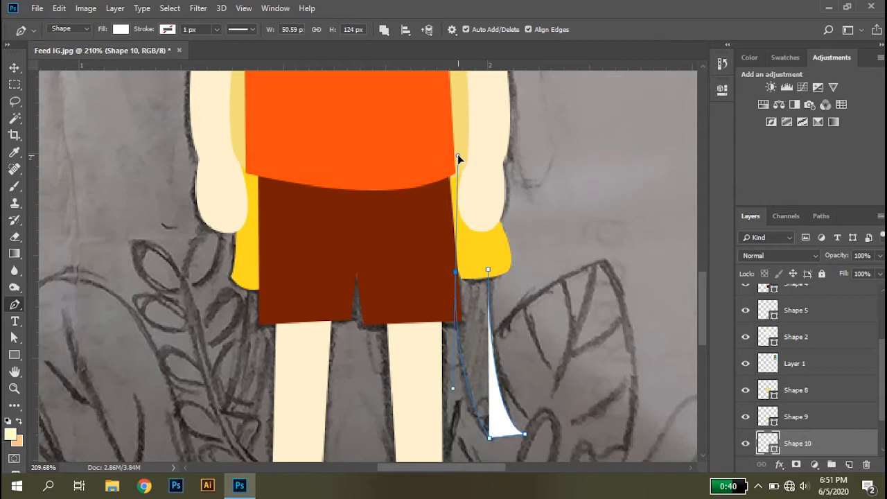
pyautogui.moveTo(457, 156); pyautogui.dragTo(458, 155)
pyautogui.press('a')
pyautogui.click(477, 257)
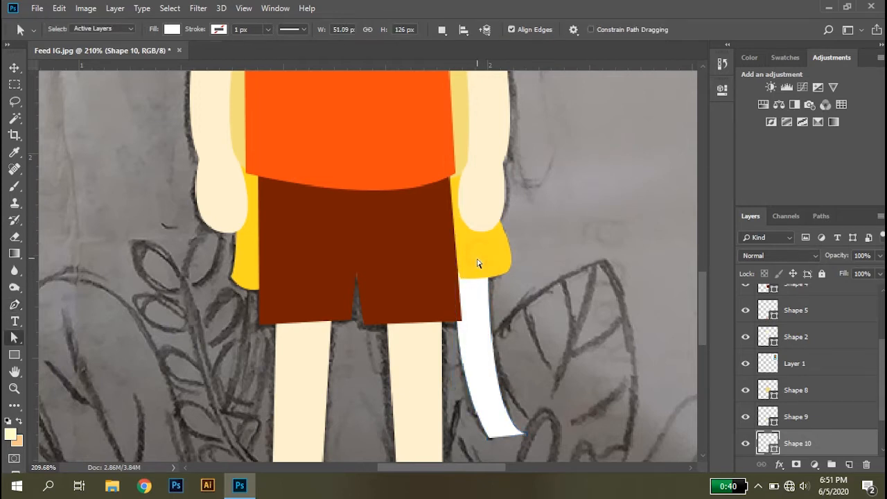
pyautogui.press('v')
pyautogui.click(477, 269)
pyautogui.press('a')
pyautogui.moveTo(460, 278); pyautogui.dragTo(452, 277)
pyautogui.press('v')
pyautogui.click(420, 284)
# Add a second curved strap hanging from the left-hand flap, combined into the same shape as the first strap
pyautogui.moveTo(393, 299); pyautogui.dragTo(515, 264)
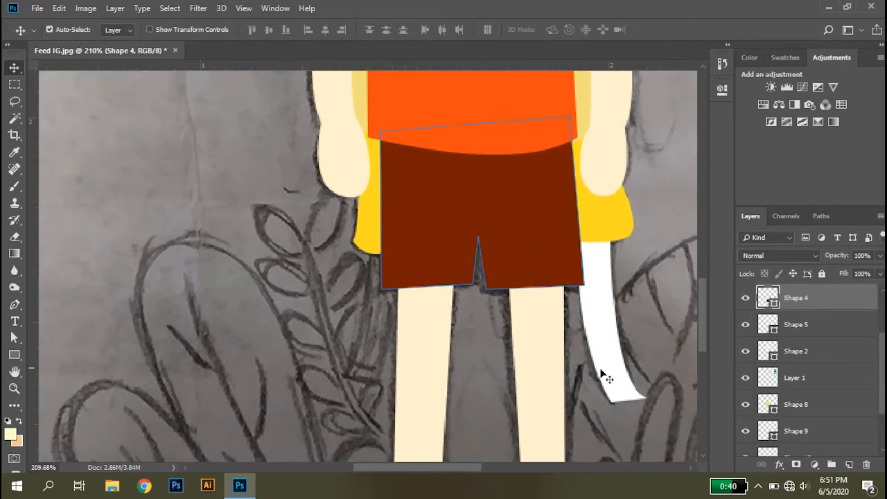
pyautogui.click(602, 375)
pyautogui.press('p')
pyautogui.click(384, 30)
pyautogui.click(392, 59)
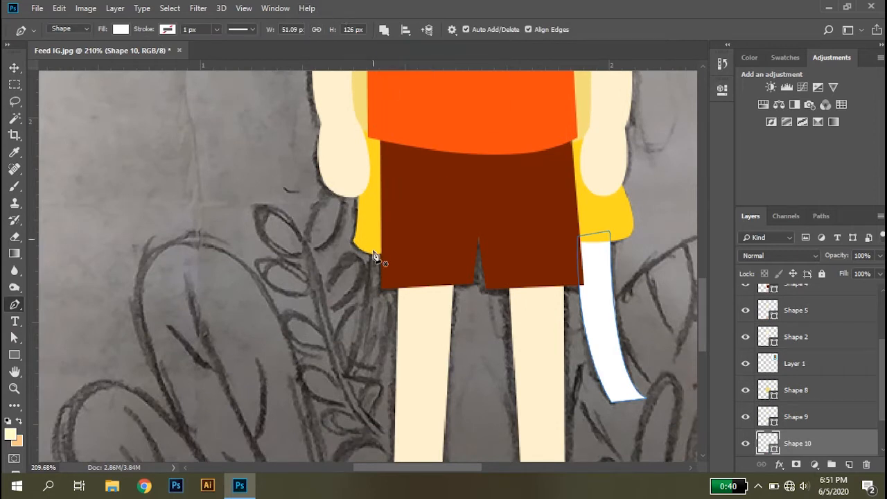
pyautogui.click(369, 379)
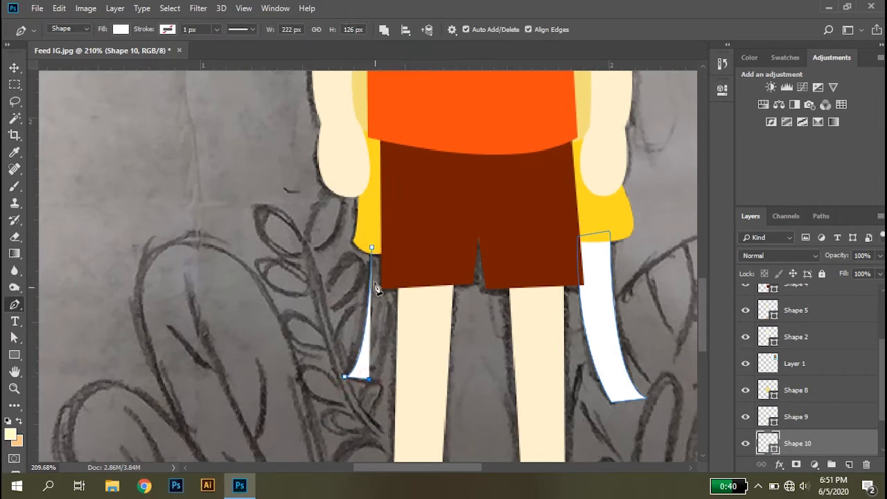
pyautogui.moveTo(388, 215); pyautogui.dragTo(379, 182)
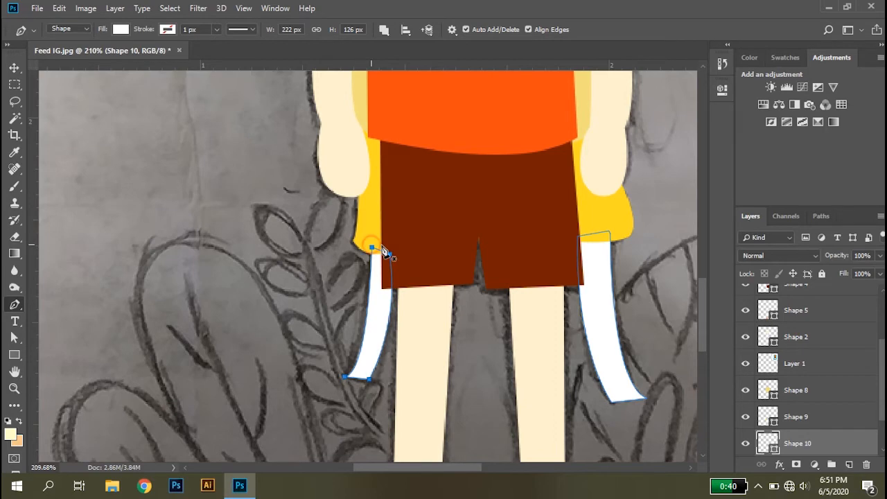
pyautogui.press('v')
# Recolour the two hanging straps with the yellow sampled from the straps in the reference illustration
pyautogui.click(425, 260)
pyautogui.scroll(-9, 429, 261)
pyautogui.moveTo(541, 186); pyautogui.dragTo(471, 323)
pyautogui.click(430, 410)
pyautogui.moveTo(573, 178); pyautogui.dragTo(437, 270)
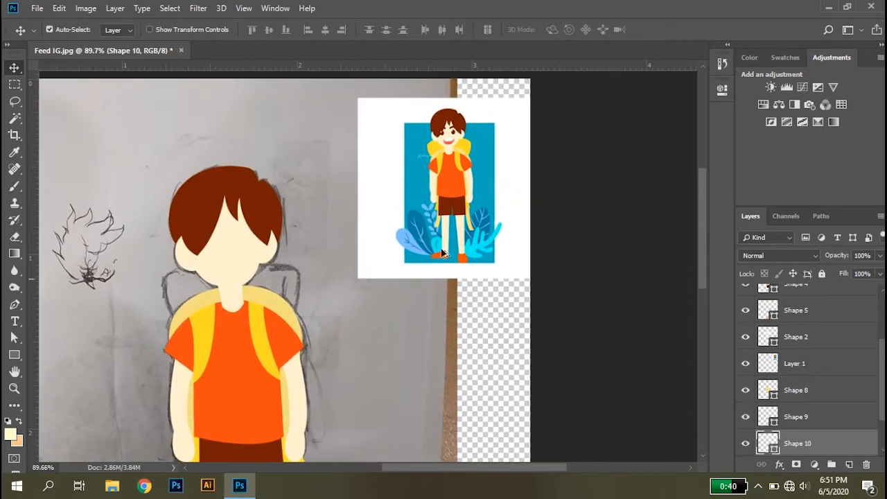
pyautogui.scroll(4, 441, 253)
pyautogui.doubleClick(767, 440)
pyautogui.click(448, 227)
pyautogui.press('Return')
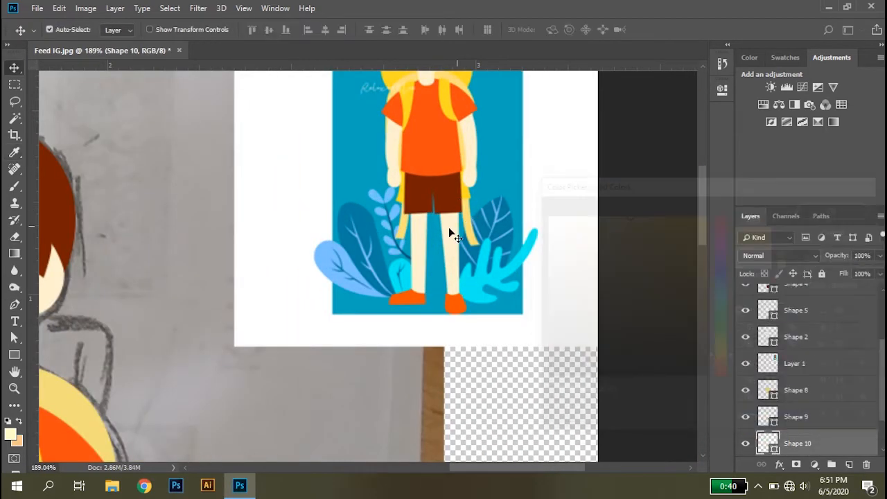
# Check the whole figure against the white background by briefly toggling the Rectangle 1 layer's visibility
pyautogui.scroll(-8, 238, 315)
pyautogui.scroll(-2, 818, 416)
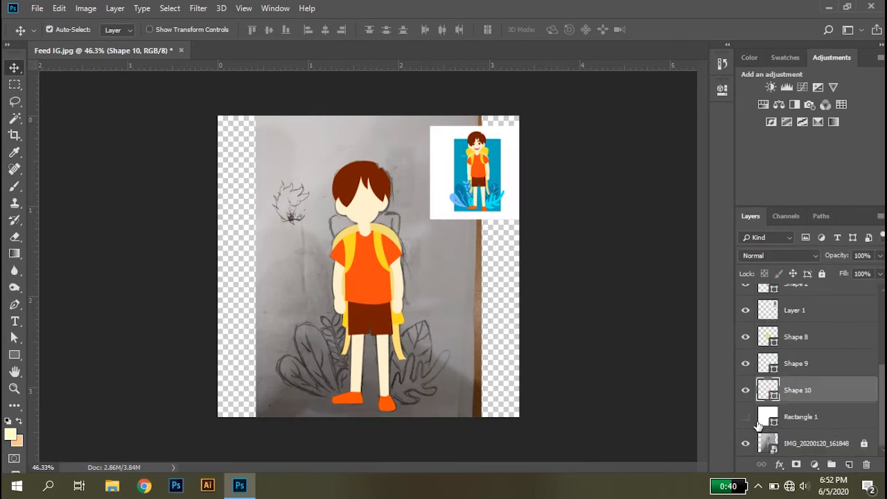
pyautogui.click(746, 416)
pyautogui.click(746, 417)
pyautogui.scroll(5, 366, 191)
pyautogui.scroll(2, 267, 329)
pyautogui.click(284, 344)
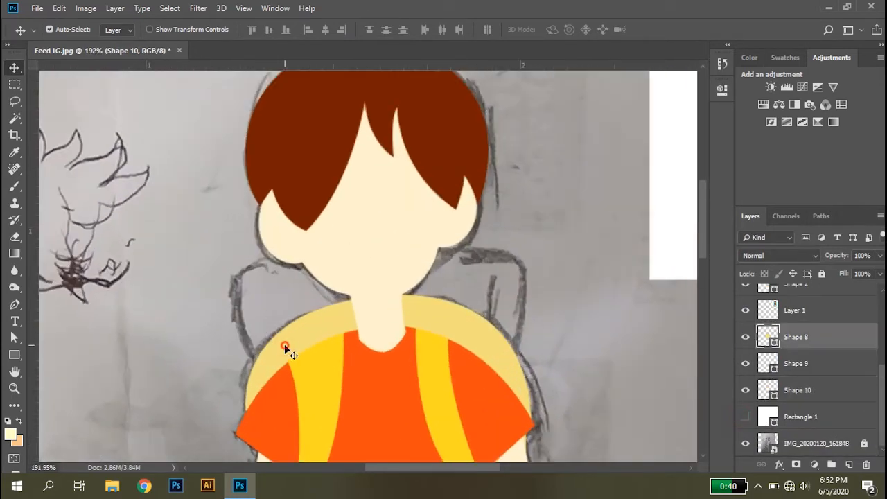
pyautogui.press('p')
pyautogui.moveTo(326, 436); pyautogui.dragTo(345, 171)
pyautogui.moveTo(350, 428); pyautogui.dragTo(338, 298)
pyautogui.moveTo(343, 195); pyautogui.dragTo(355, 305)
pyautogui.hotkey('ctrl', 'z')
pyautogui.moveTo(349, 127); pyautogui.dragTo(349, 323)
pyautogui.moveTo(351, 76); pyautogui.dragTo(331, 327)
pyautogui.moveTo(253, 347); pyautogui.dragTo(266, 251)
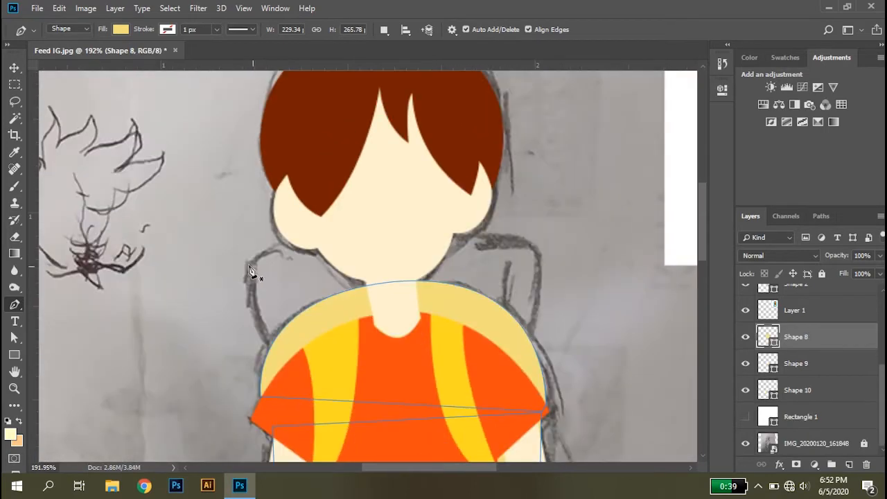
# Draw the upper backpack section behind the head and shoulders as a new yellow Pen shape beneath the backpack arc
pyautogui.scroll(2, 325, 350)
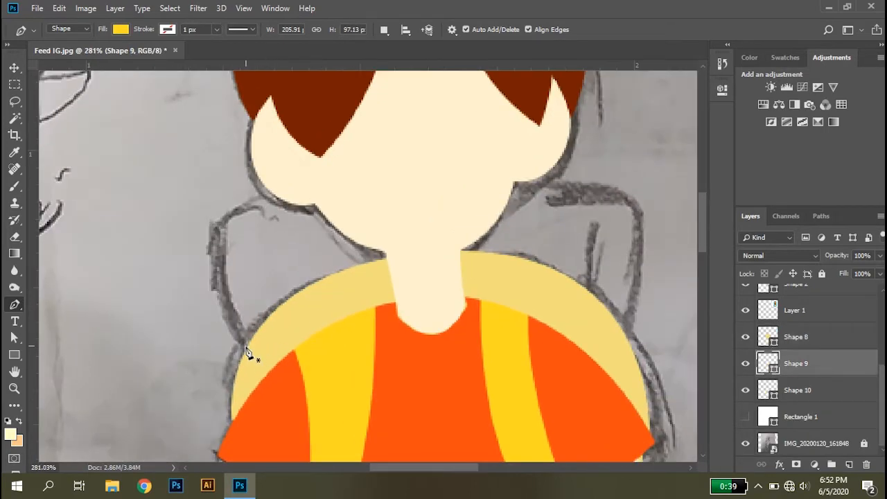
pyautogui.click(252, 352)
pyautogui.moveTo(218, 186); pyautogui.dragTo(218, 170)
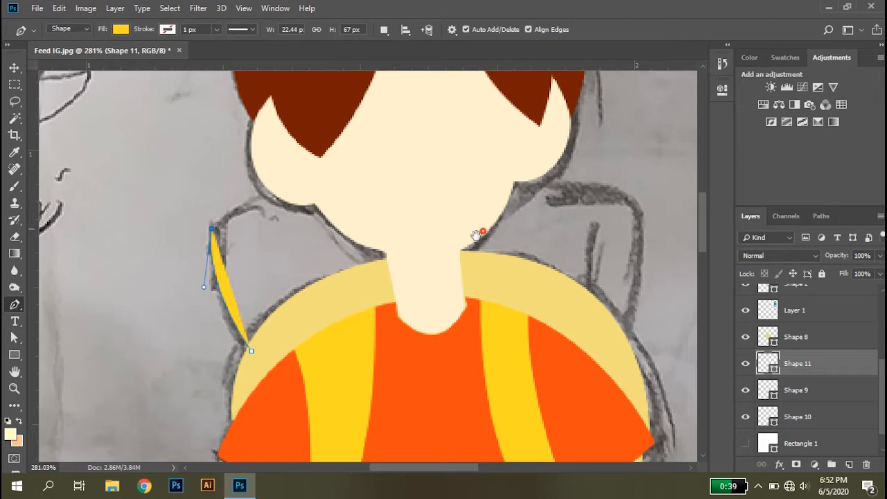
pyautogui.moveTo(477, 236); pyautogui.dragTo(337, 267)
pyautogui.moveTo(510, 243); pyautogui.dragTo(392, 198)
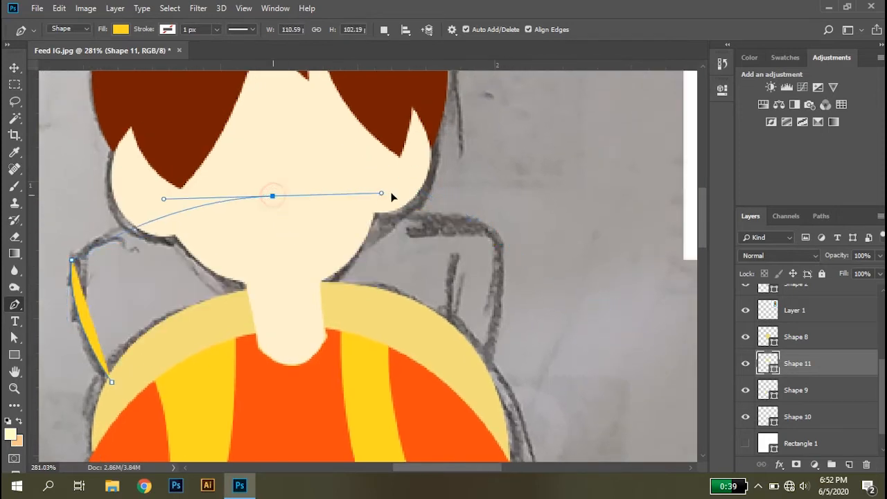
pyautogui.click(500, 241)
pyautogui.scroll(-2, 485, 298)
pyautogui.moveTo(478, 302); pyautogui.dragTo(451, 336)
pyautogui.click(111, 313)
# Match the upper backpack section's fill to the yellow of the backpack in the reference illustration
pyautogui.scroll(-5, 427, 232)
pyautogui.scroll(4, 428, 232)
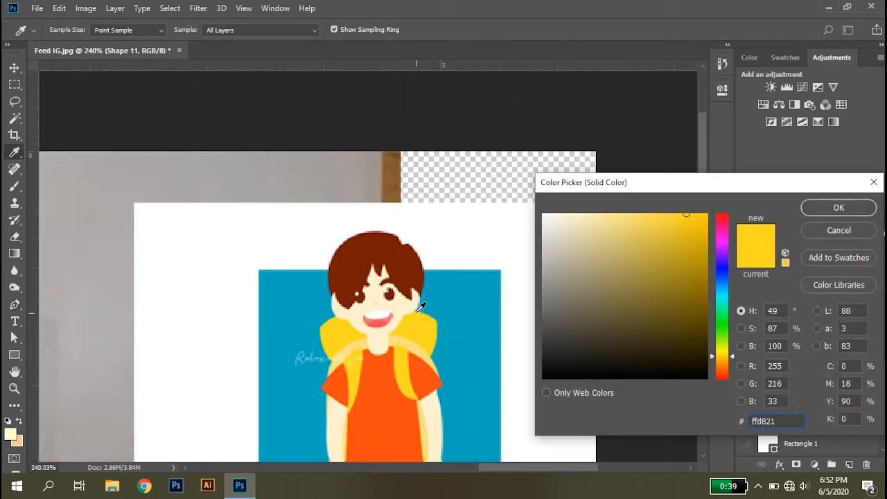
pyautogui.press('Return')
pyautogui.scroll(-5, 263, 350)
# Hide the skin-coloured head shape and the upper backpack section so the sketched face can be traced
pyautogui.press('v')
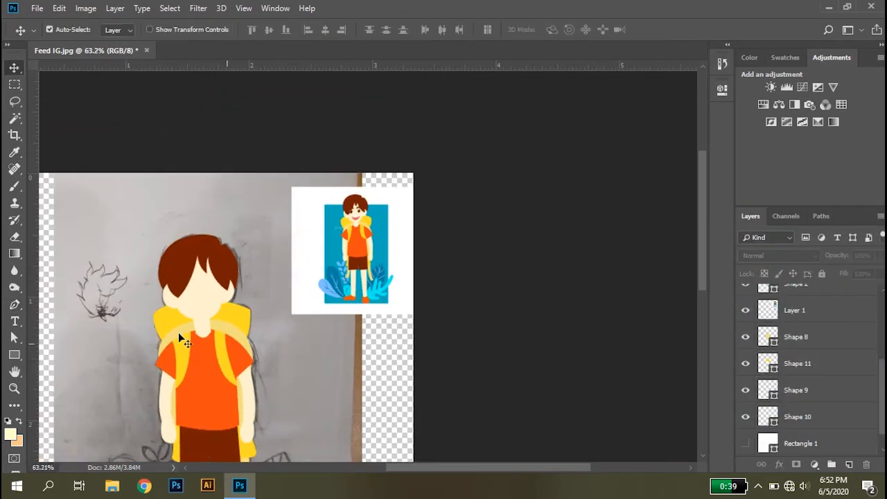
pyautogui.scroll(5, 224, 346)
pyautogui.click(252, 260)
pyautogui.hotkey('ctrl', ',')
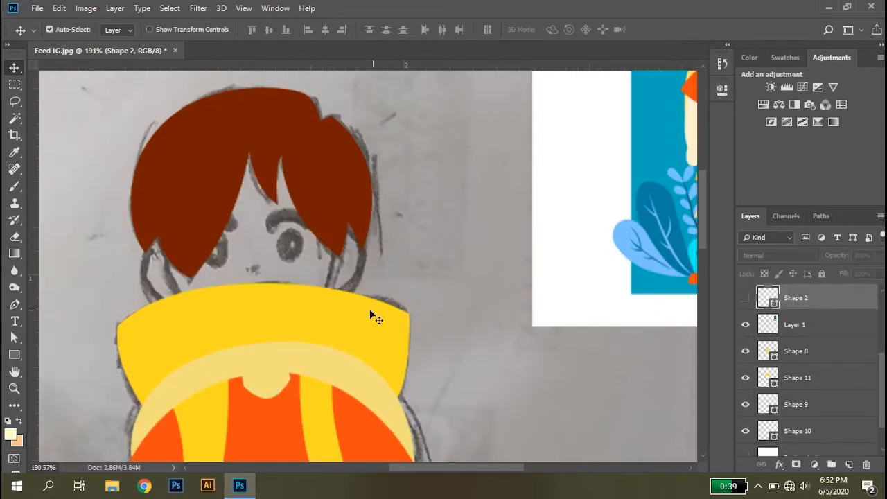
pyautogui.click(374, 316)
pyautogui.hotkey('ctrl', ',')
pyautogui.scroll(2, 131, 212)
pyautogui.moveTo(234, 307)
pyautogui.mouseDown()
pyautogui.moveTo(102, 333)
pyautogui.moveTo(353, 234)
pyautogui.mouseUp()
# Trace the lower curve of the right-hand eyebrow with the Pen tool and hide the hair shape
pyautogui.press('p')
pyautogui.click(420, 265)
pyautogui.moveTo(466, 263); pyautogui.dragTo(491, 281)
pyautogui.press('v')
pyautogui.click(489, 279)
pyautogui.hotkey('ctrl', ',')
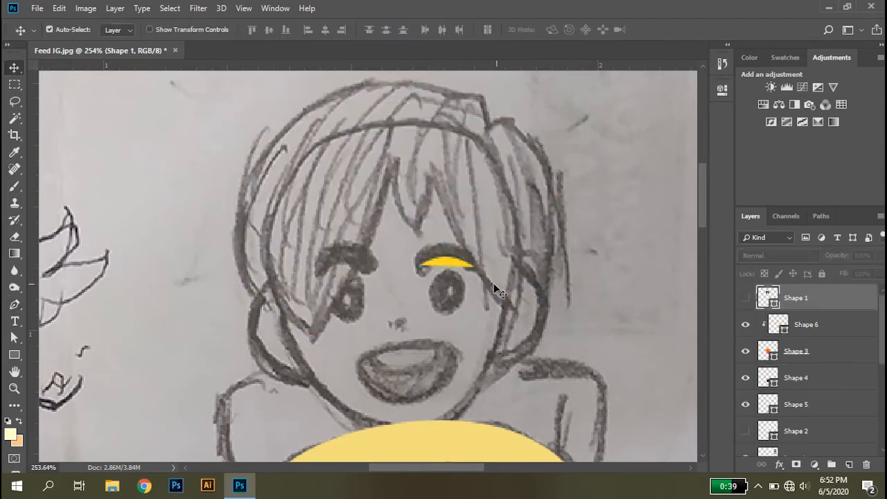
# Move the unfinished eyebrow's layer above the hidden head shape
pyautogui.click(483, 274)
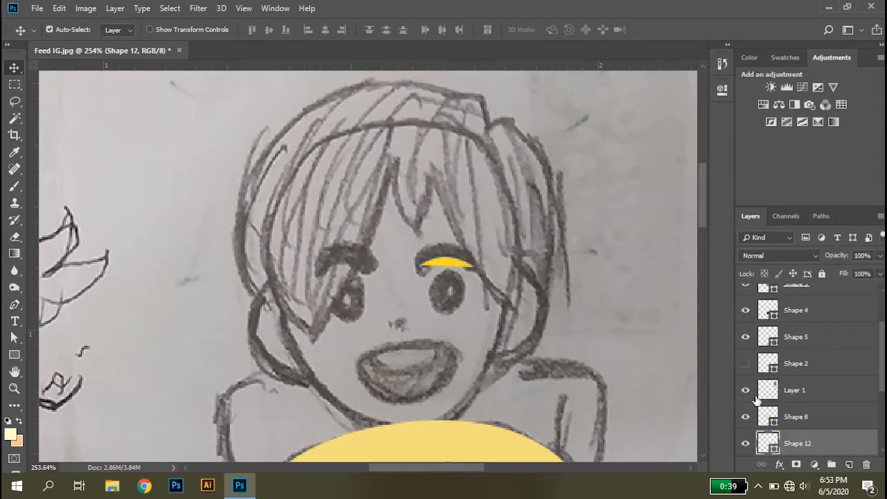
pyautogui.click(746, 359)
pyautogui.click(746, 364)
pyautogui.moveTo(819, 447); pyautogui.dragTo(815, 362)
pyautogui.click(746, 390)
pyautogui.click(745, 390)
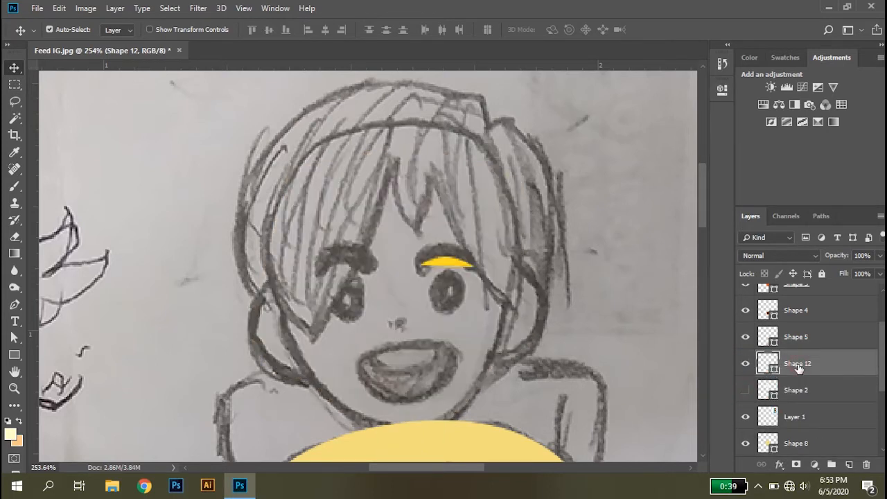
# Complete the right-hand eyebrow shape, about 39 × 14 px, and place a horizontally flipped copy over the other eye
pyautogui.press('p')
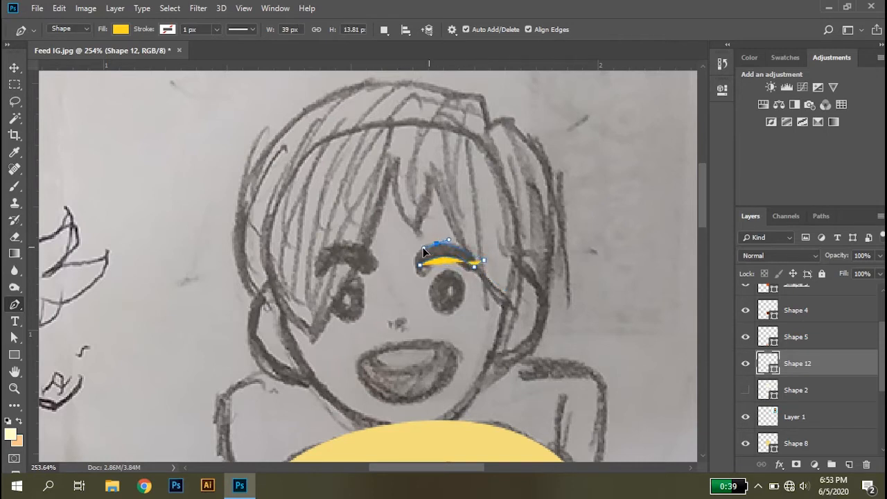
pyautogui.moveTo(424, 250); pyautogui.dragTo(425, 272)
pyautogui.press('v')
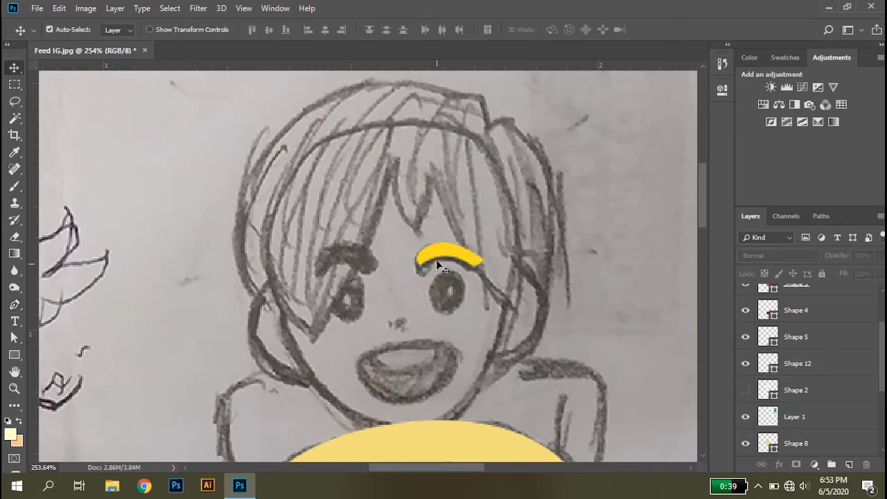
pyautogui.moveTo(436, 259); pyautogui.dragTo(350, 273)
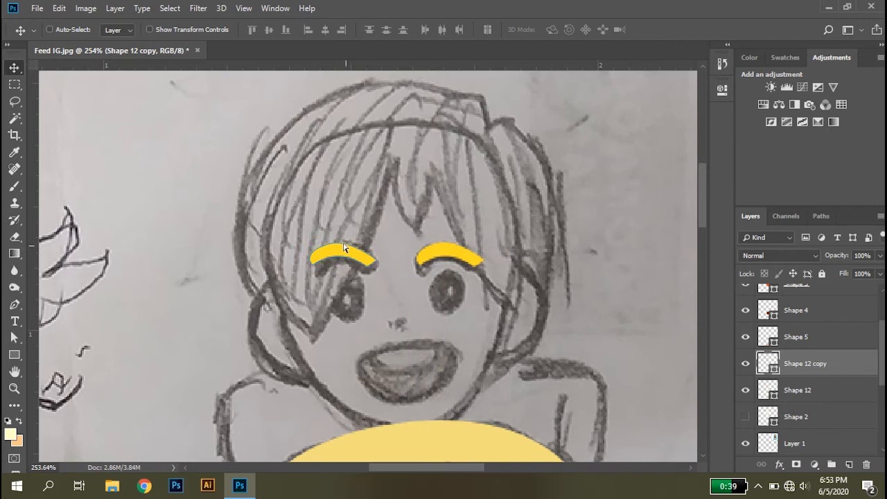
pyautogui.press('ctrl')
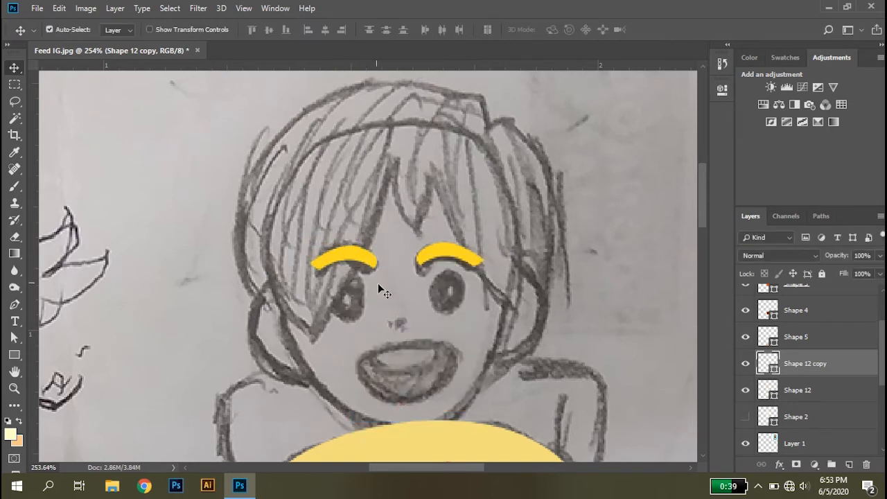
# Draw an ellipse of about 22 × 28 px over the sketched right-hand eye
pyautogui.click(14, 354)
pyautogui.click(69, 380)
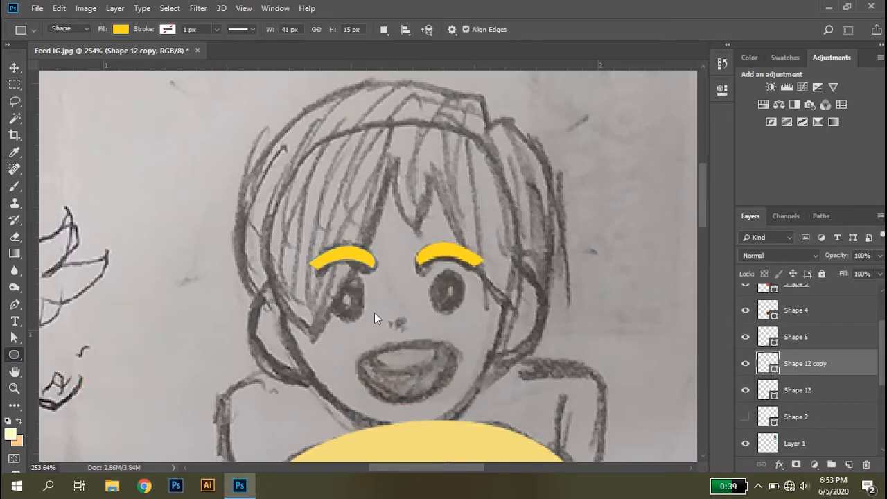
pyautogui.moveTo(424, 269); pyautogui.dragTo(463, 314)
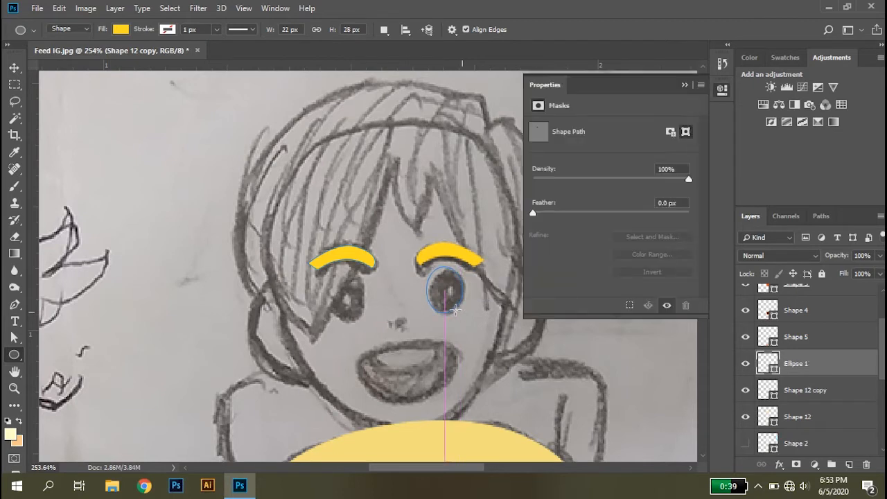
pyautogui.press('v')
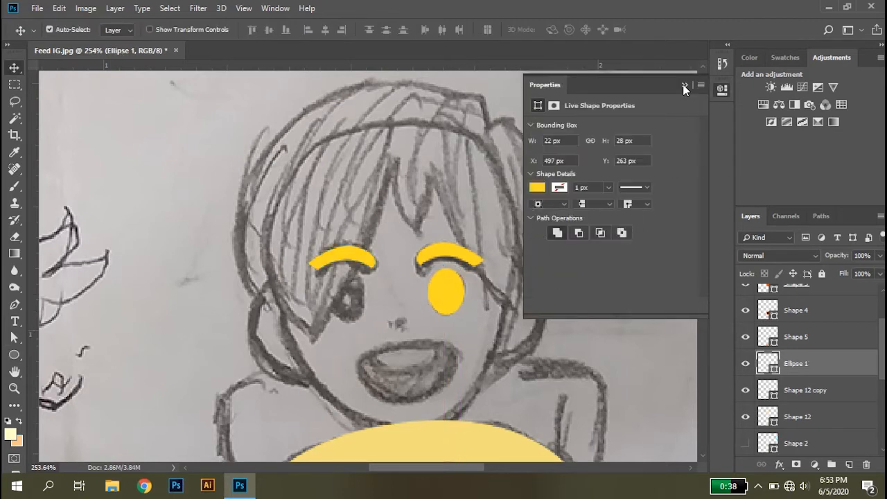
pyautogui.click(684, 86)
# Merge the two eyebrow shapes into a single layer
pyautogui.click(346, 256)
pyautogui.press('Delete')
pyautogui.click(609, 359)
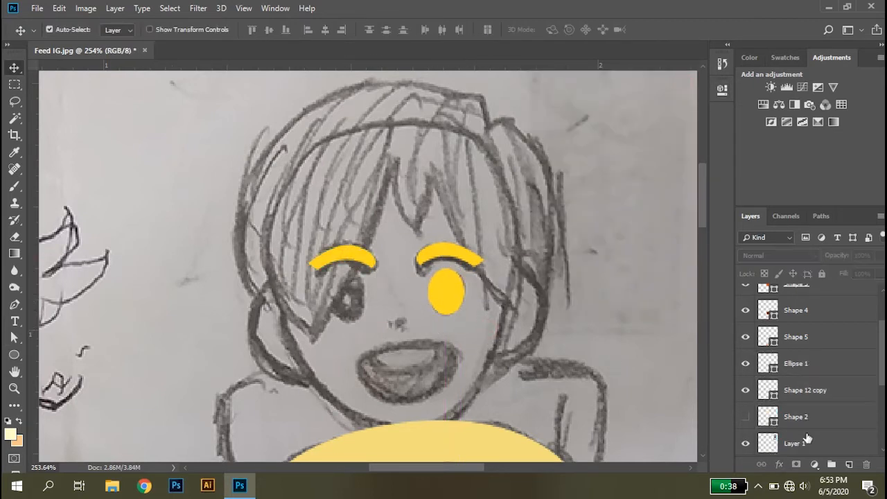
# Fill the eye ellipse with the dark brown sampled from the reference character's hair
pyautogui.click(747, 417)
pyautogui.scroll(-3, 392, 228)
pyautogui.moveTo(513, 172); pyautogui.dragTo(301, 336)
pyautogui.click(204, 441)
pyautogui.doubleClick(768, 431)
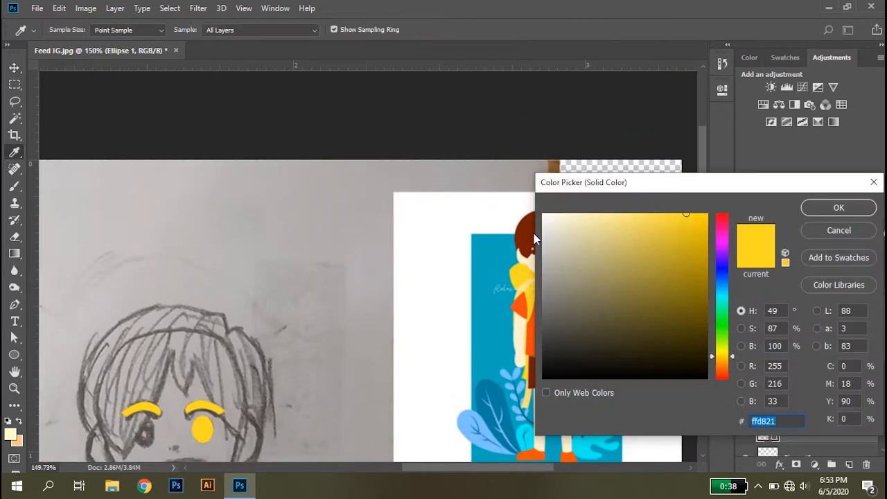
pyautogui.click(528, 226)
pyautogui.press('Return')
# Place a copy of the brown eye over the left-hand sketched eye and merge both eyes into one layer
pyautogui.scroll(3, 177, 426)
pyautogui.moveTo(424, 387); pyautogui.dragTo(330, 389)
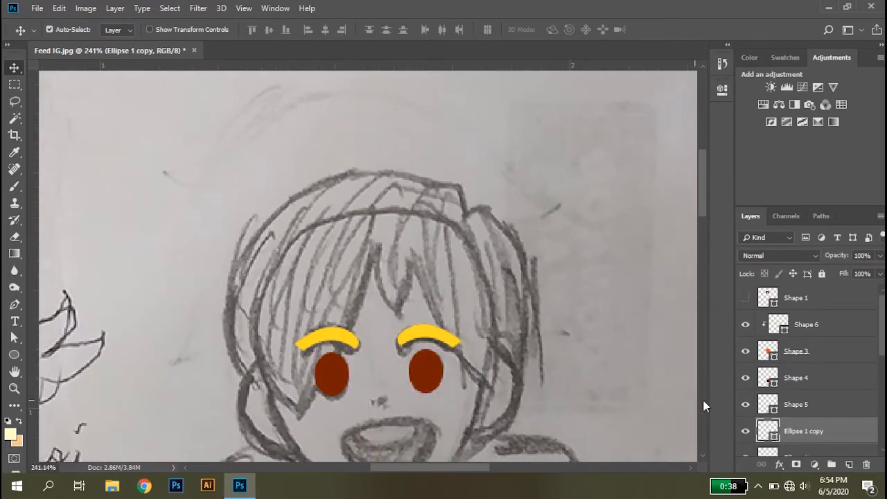
pyautogui.click(424, 333)
pyautogui.moveTo(518, 320); pyautogui.dragTo(435, 358)
pyautogui.click(254, 413)
pyautogui.keyDown('shift'); pyautogui.click(345, 409); pyautogui.keyUp('shift')
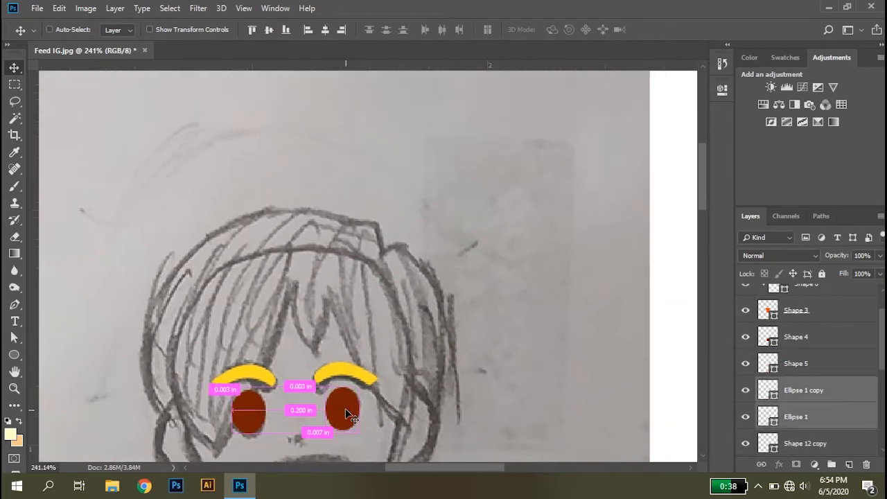
pyautogui.hotkey('ctrl', 'e')
# Fill the eyebrows with the dark brown sampled from the eyes
pyautogui.click(349, 372)
pyautogui.doubleClick(765, 414)
pyautogui.click(347, 406)
pyautogui.press('Return')
# Sample the light peach of the reference character's nose as the foreground colour
pyautogui.moveTo(289, 430); pyautogui.dragTo(161, 371)
pyautogui.scroll(-3, 162, 372)
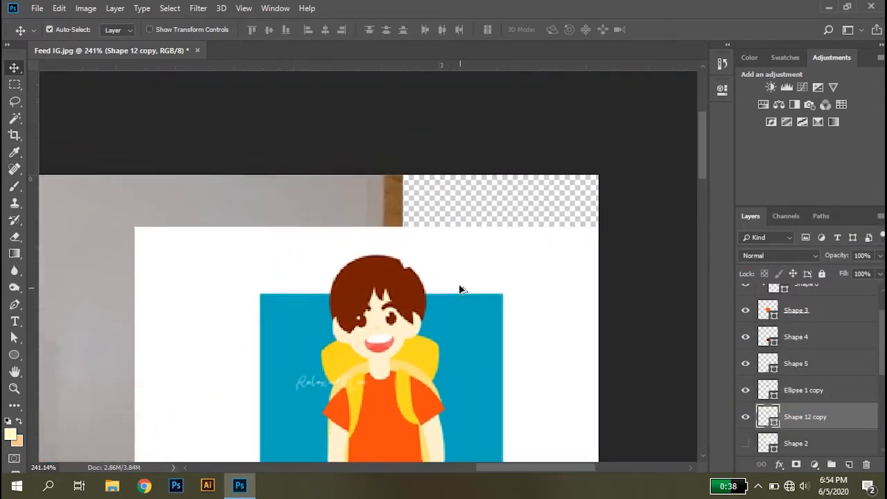
pyautogui.scroll(3, 268, 381)
pyautogui.press('b')
pyautogui.moveTo(228, 388); pyautogui.dragTo(629, 169)
pyautogui.moveTo(333, 355); pyautogui.dragTo(756, 100)
# Trace the small sketched nose with the Pen tool as a shape of about 11 × 4 px
pyautogui.press('p')
pyautogui.moveTo(367, 313); pyautogui.dragTo(379, 282)
pyautogui.click(349, 271)
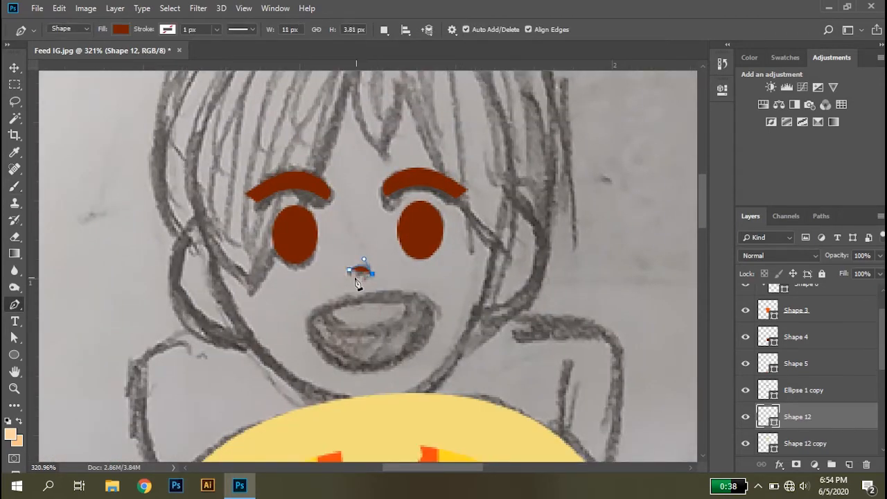
pyautogui.press('a')
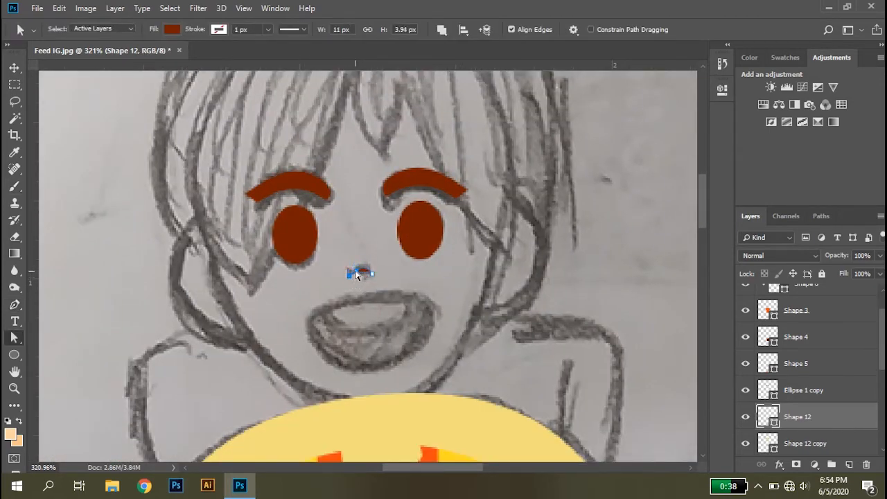
pyautogui.press('b')
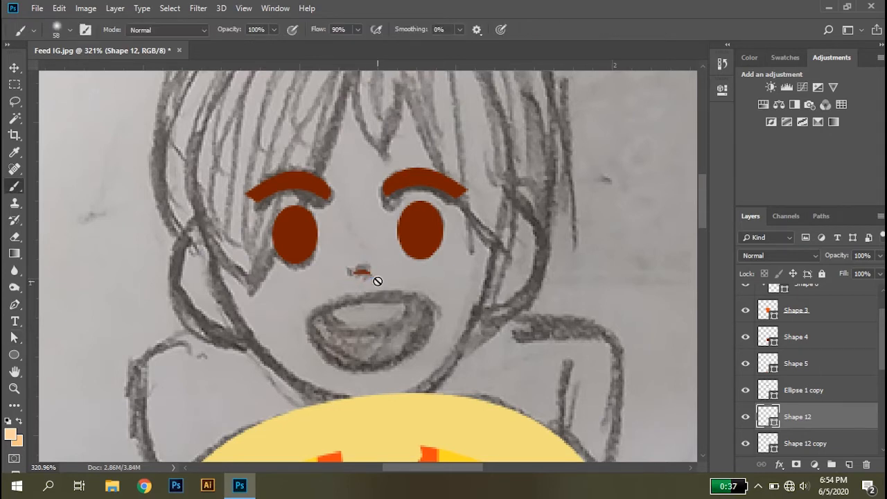
pyautogui.press('v')
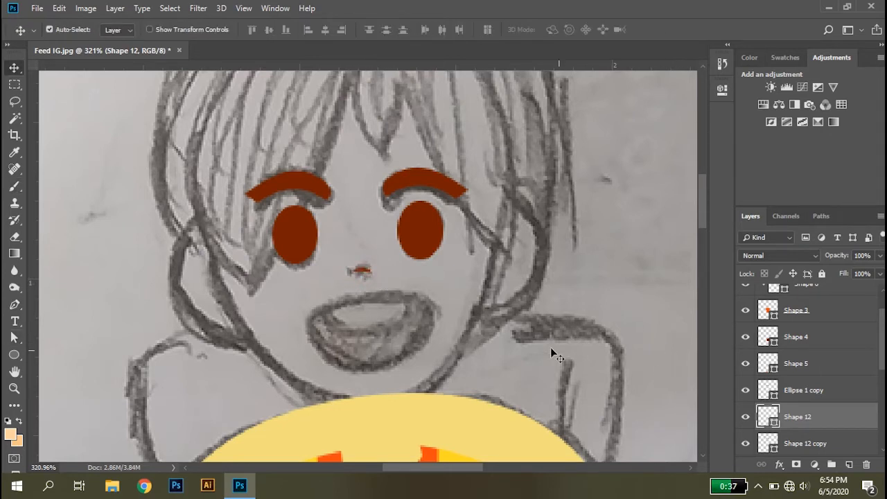
# Fill the nose shape with the light peach foreground colour, #fdd69f
pyautogui.hotkey('ctrl', 't')
pyautogui.press('Return')
pyautogui.doubleClick(767, 416)
pyautogui.click(12, 433)
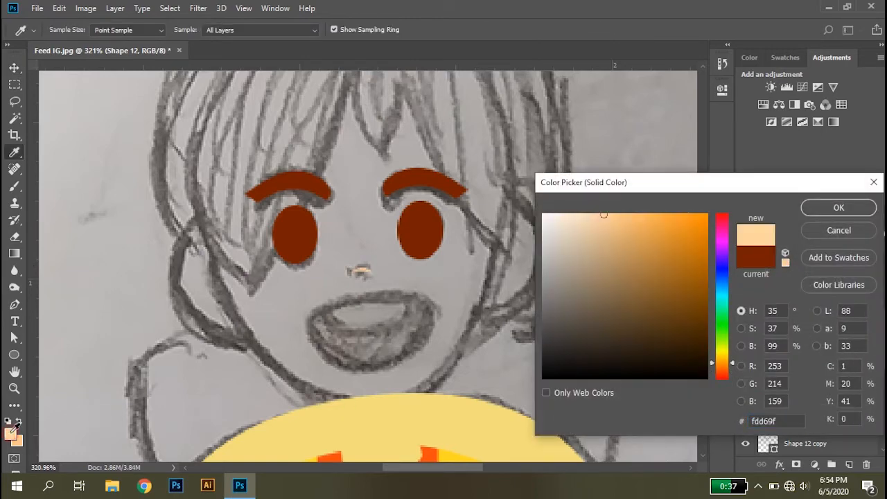
pyautogui.click(837, 208)
# Trace the full outline of the sketched mouth with the Pen tool, about 63 × 37 px
pyautogui.press('p')
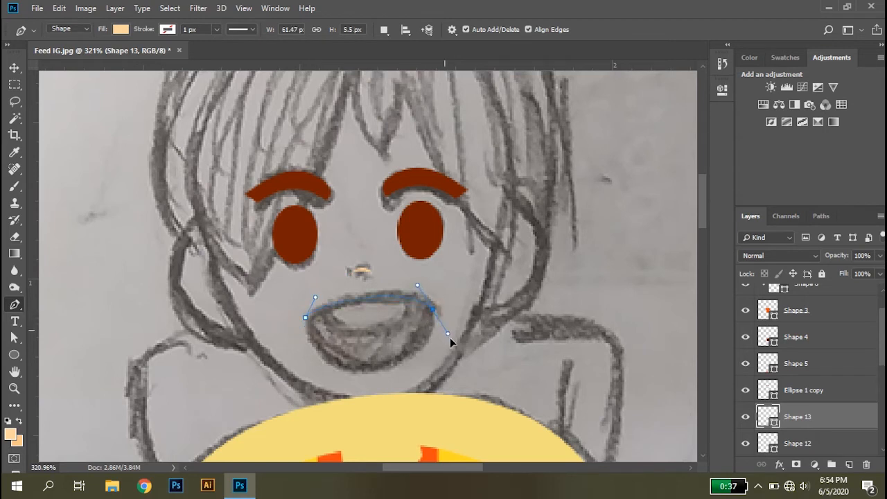
pyautogui.moveTo(449, 335); pyautogui.dragTo(451, 339)
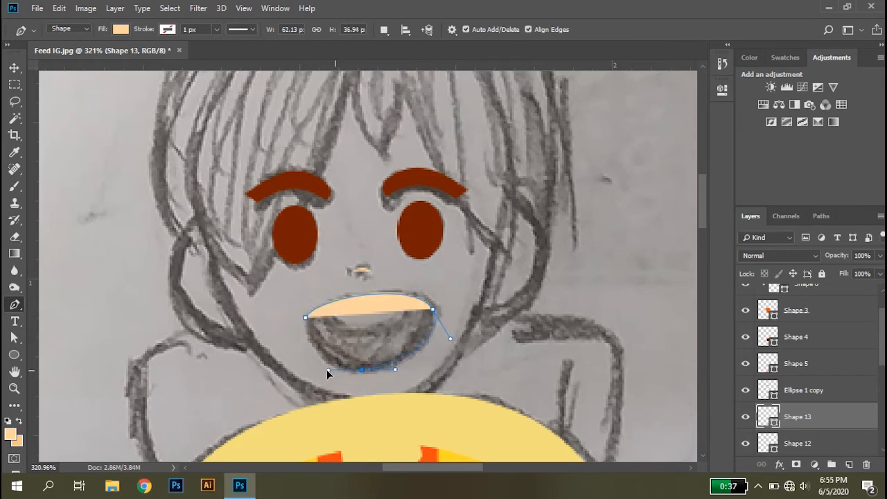
pyautogui.click(307, 319)
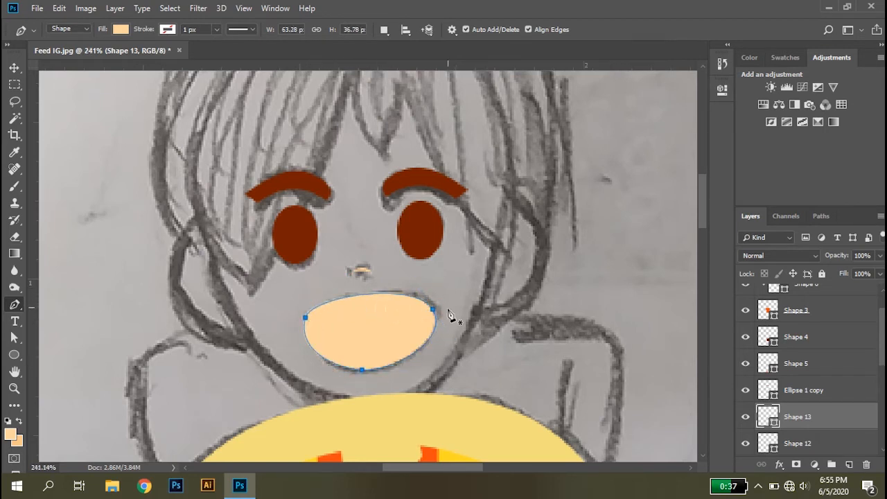
# Fill the mouth shape with the salmon pink sampled from the reference character's mouth
pyautogui.scroll(-3, 319, 293)
pyautogui.scroll(3, 494, 234)
pyautogui.scroll(2, 489, 251)
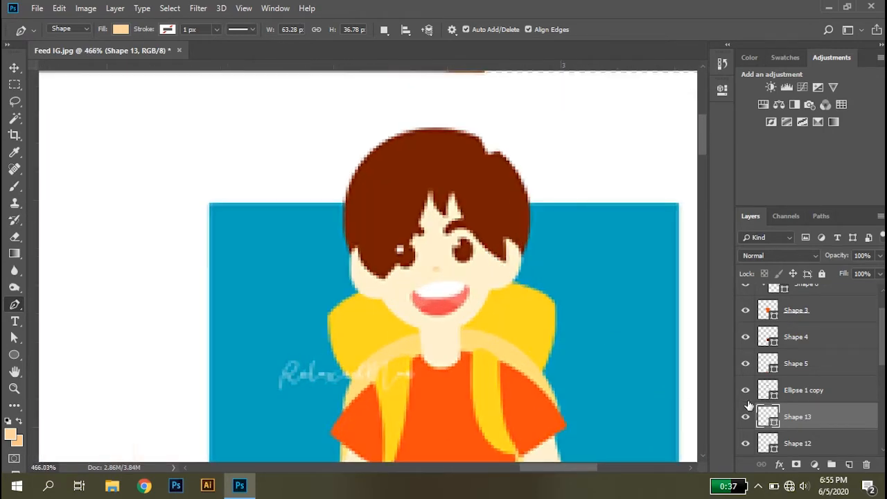
pyautogui.doubleClick(767, 416)
pyautogui.click(451, 299)
pyautogui.press('Return')
# Hide the mouth shape and trace the tongue over the lower part of the sketched mouth, about 45 px wide
pyautogui.scroll(-4, 406, 278)
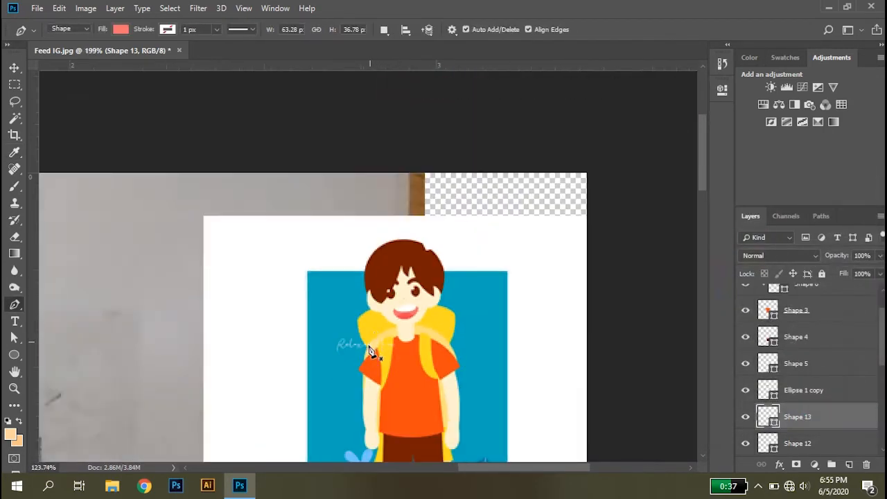
pyautogui.scroll(3, 382, 308)
pyautogui.moveTo(382, 308); pyautogui.dragTo(290, 334)
pyautogui.click(797, 443)
pyautogui.scroll(2, 291, 320)
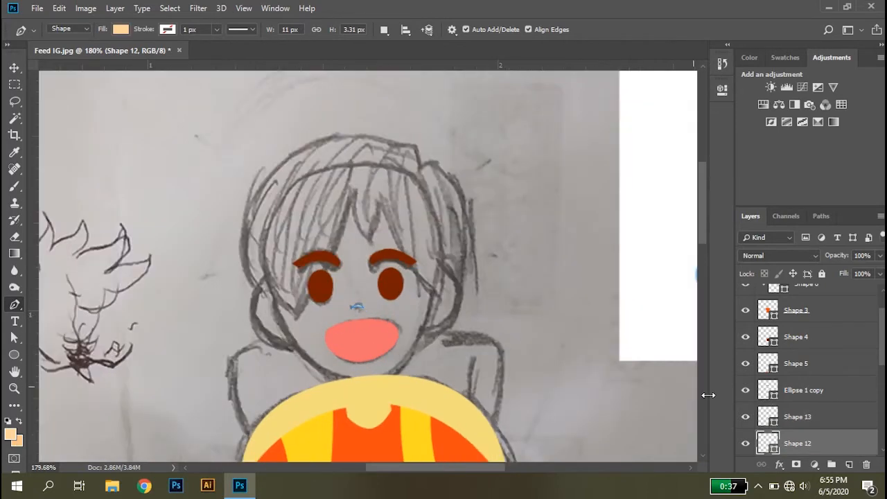
pyautogui.click(746, 417)
pyautogui.scroll(1, 435, 390)
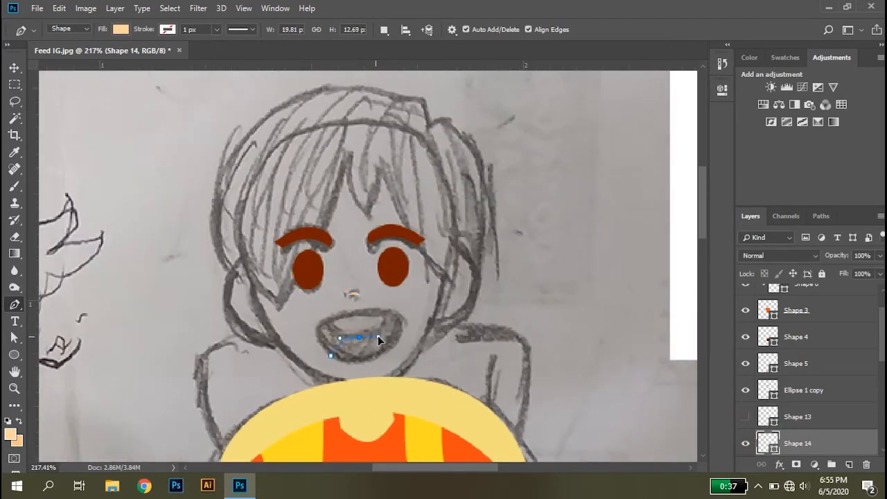
pyautogui.click(331, 356)
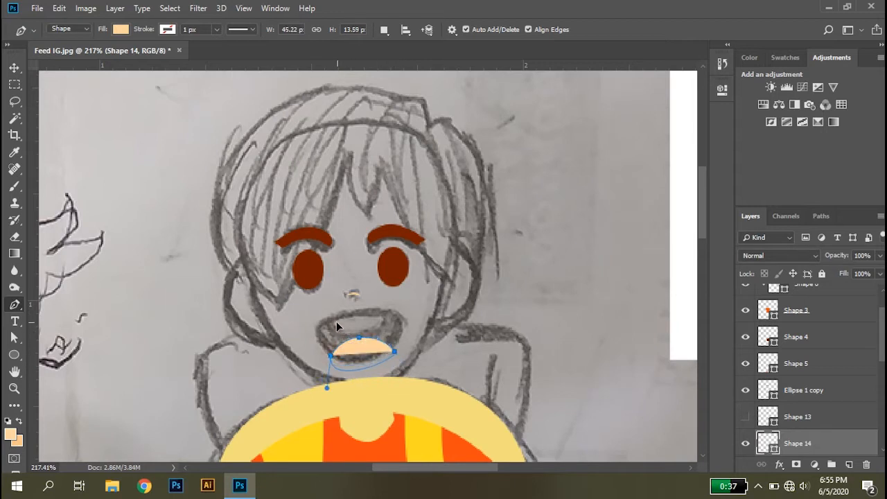
pyautogui.moveTo(337, 324); pyautogui.dragTo(338, 320)
# Show the mouth shape, move the tongue layer directly above it and clip the tongue to the mouth
pyautogui.scroll(-2, 807, 445)
pyautogui.keyDown('alt'); pyautogui.click(809, 402); pyautogui.keyUp('alt')
pyautogui.click(789, 419)
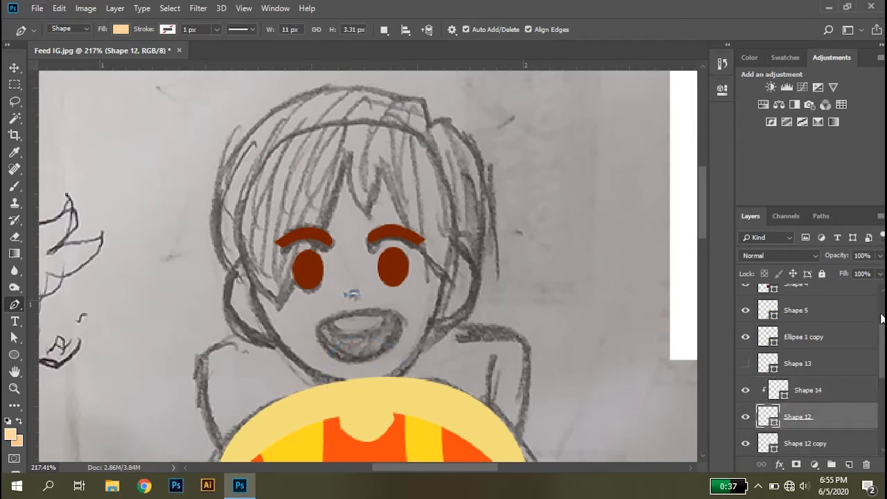
pyautogui.click(813, 396)
pyautogui.click(746, 364)
pyautogui.moveTo(812, 396); pyautogui.dragTo(818, 375)
pyautogui.keyDown('alt'); pyautogui.click(818, 375); pyautogui.keyUp('alt')
# Fill the tongue with the darker red sampled from the reference character's mouth
pyautogui.moveTo(505, 312); pyautogui.dragTo(388, 388)
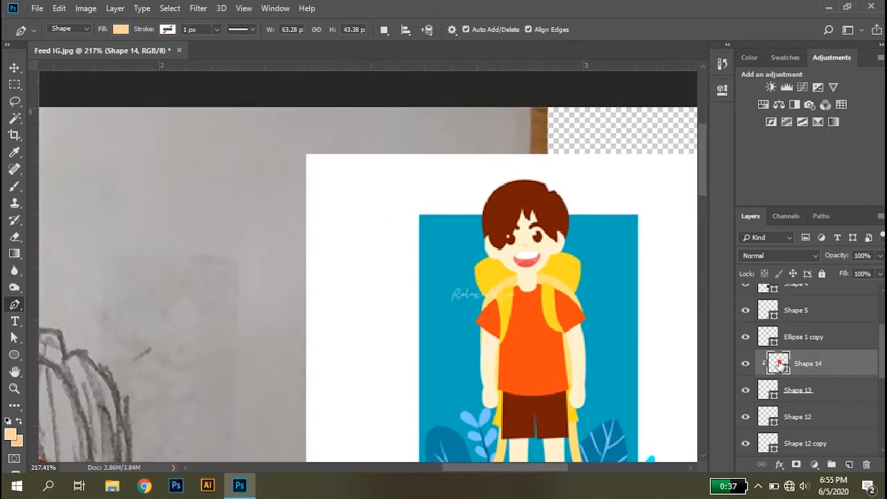
pyautogui.doubleClick(778, 364)
pyautogui.click(532, 257)
pyautogui.press('Return')
# Hide the mouth shape and trace the upper teeth with the Pen tool, about 45 × 19 px
pyautogui.moveTo(72, 332); pyautogui.dragTo(386, 281)
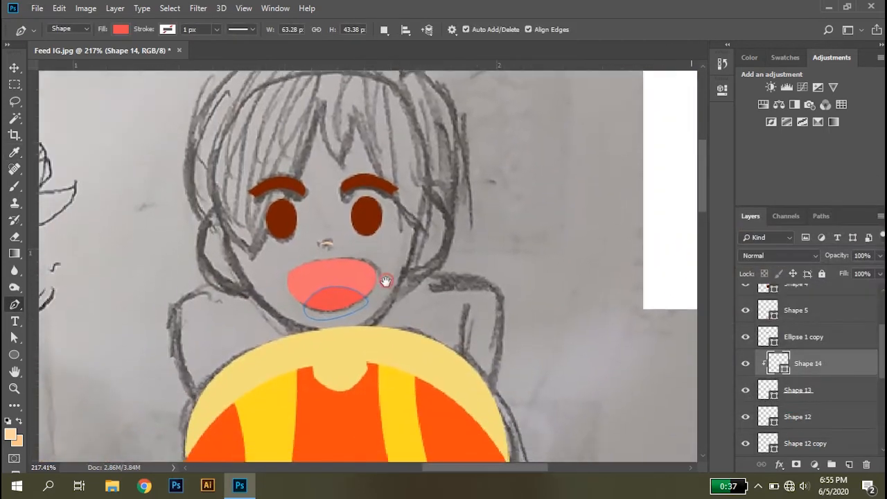
pyautogui.press('v')
pyautogui.click(351, 281)
pyautogui.hotkey('ctrl', ',')
pyautogui.keyDown('alt'); pyautogui.scroll(2, 311, 268); pyautogui.keyUp('alt')
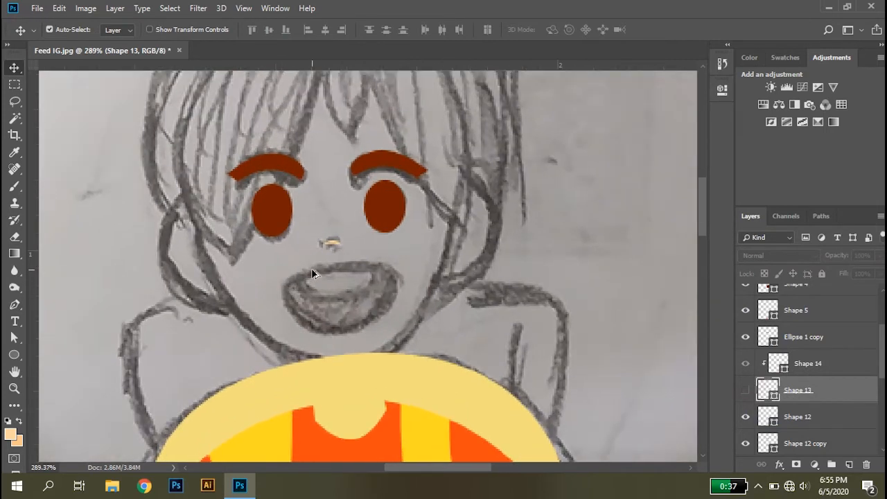
pyautogui.press('p')
pyautogui.click(293, 275)
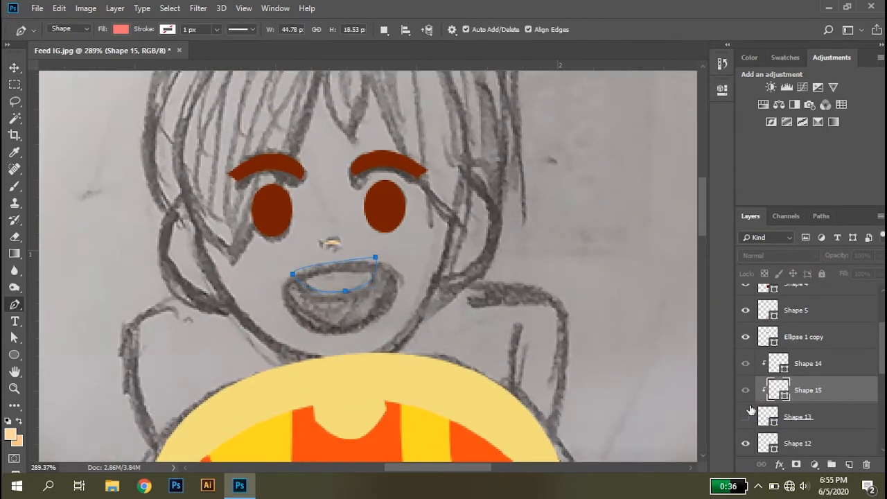
# Show the mouth, move the clipped teeth layer above the tongue and fill the teeth with white
pyautogui.hotkey('ctrl', ',')
pyautogui.moveTo(819, 357); pyautogui.dragTo(818, 355)
pyautogui.doubleClick(778, 363)
pyautogui.click(547, 208)
pyautogui.click(839, 206)
pyautogui.press('v')
# Make the hair, upper backpack, white background rectangle and skin-coloured head shape visible
pyautogui.scroll(-5, 447, 294)
pyautogui.scroll(-5, 758, 400)
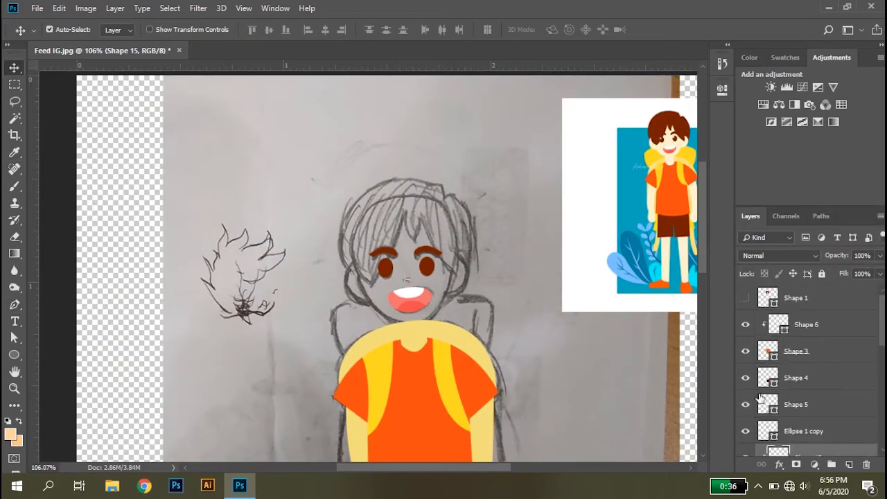
pyautogui.click(746, 298)
pyautogui.scroll(1, 786, 393)
pyautogui.click(746, 379)
pyautogui.scroll(-2, 746, 392)
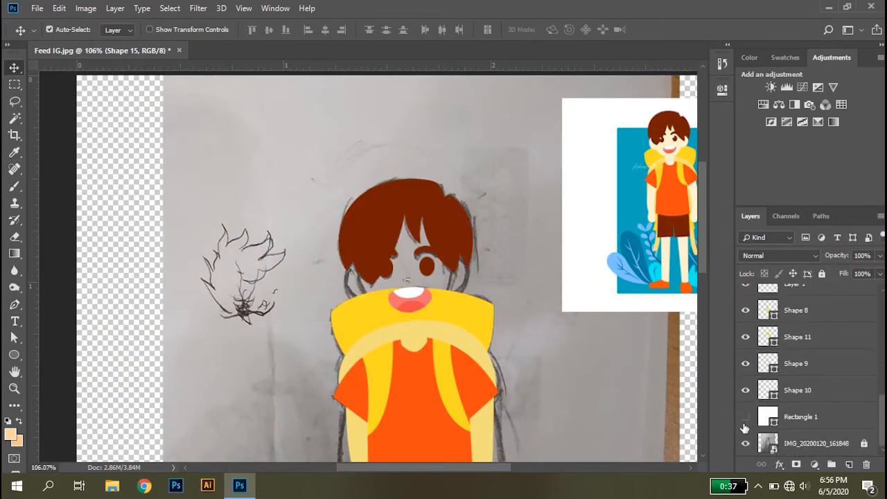
pyautogui.click(746, 419)
pyautogui.scroll(3, 779, 414)
pyautogui.click(743, 336)
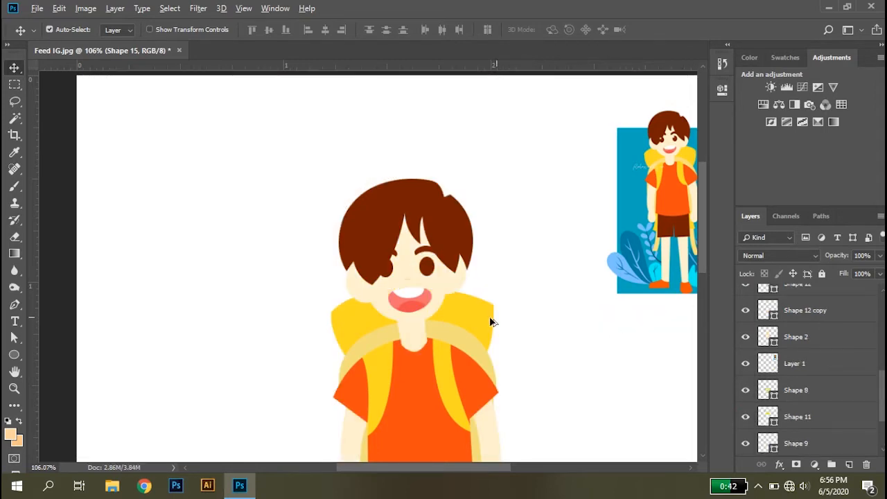
# Draw a 10 × 10 px highlight circle on the right-hand eye on its own layer, clipped to the eyes
pyautogui.scroll(-3, 496, 315)
pyautogui.scroll(2, 361, 159)
pyautogui.scroll(3, 362, 159)
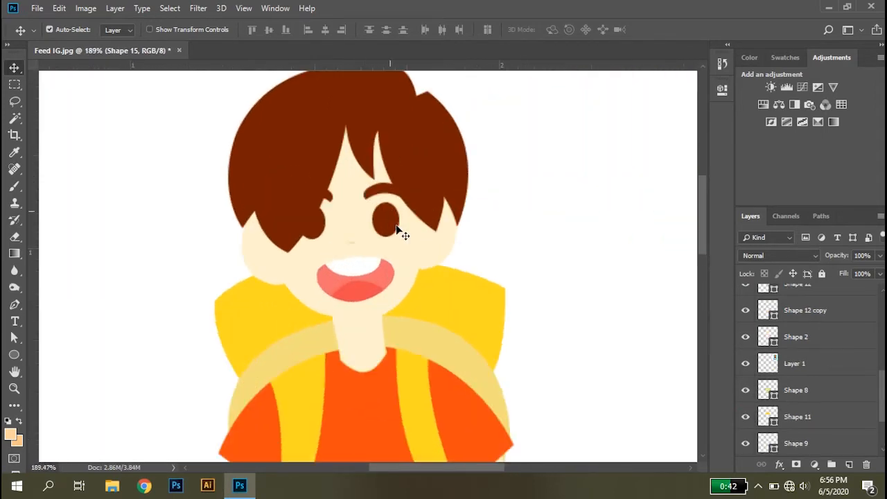
pyautogui.click(385, 221)
pyautogui.press('u')
pyautogui.moveTo(372, 208)
pyautogui.mouseDown()
pyautogui.moveTo(387, 224)
pyautogui.moveTo(379, 215)
pyautogui.mouseUp()
pyautogui.hotkey('ctrl', 'z')
pyautogui.click(849, 465)
pyautogui.keyDown('alt'); pyautogui.click(803, 304); pyautogui.keyUp('alt')
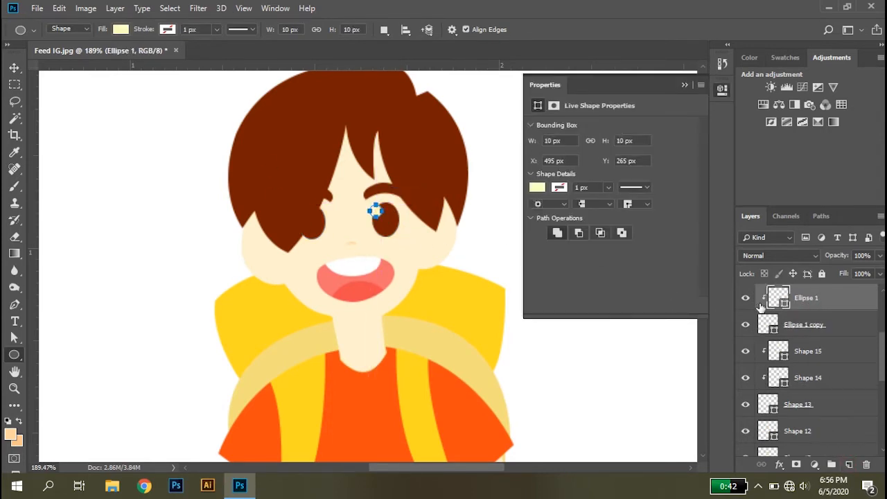
# Fill the eye highlight circle with white
pyautogui.doubleClick(775, 297)
pyautogui.moveTo(580, 239); pyautogui.dragTo(457, 186)
pyautogui.press('Return')
# Place a copy of the white highlight on the left-hand eye
pyautogui.press('v')
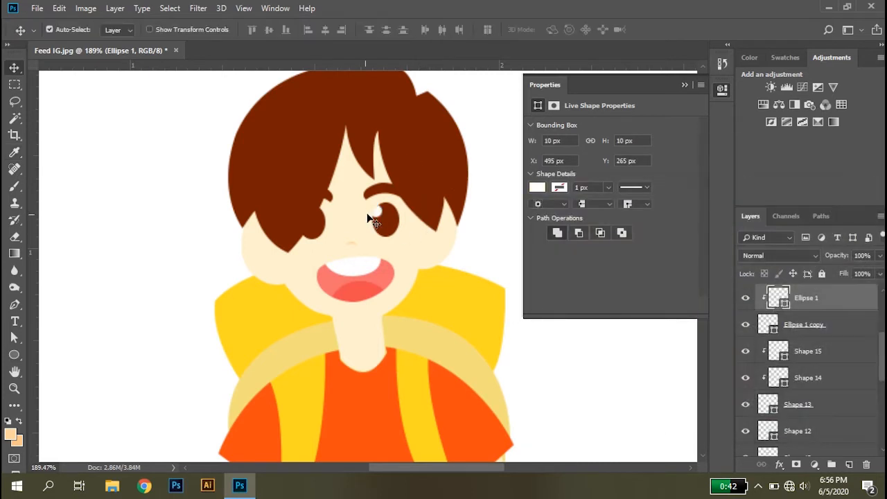
pyautogui.moveTo(378, 212); pyautogui.dragTo(309, 213)
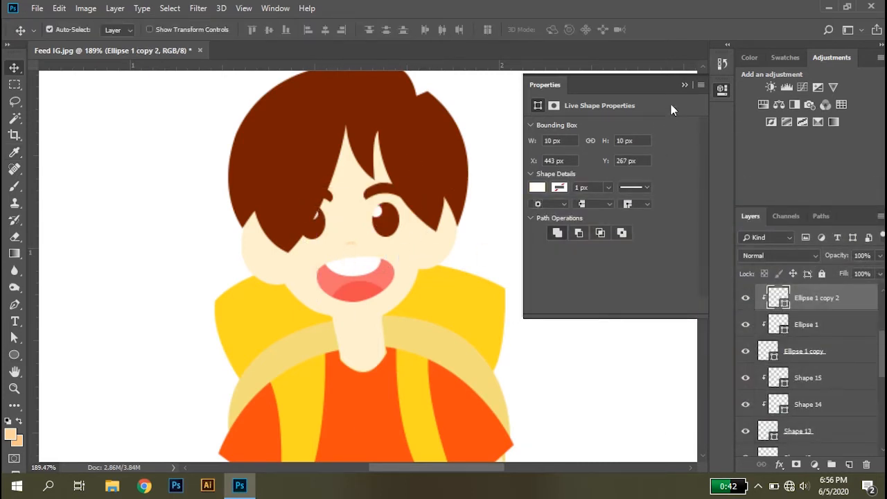
pyautogui.click(685, 85)
# Draw a rectangle of about 391 × 767 px behind the boy, directly above the white background layer
pyautogui.click(596, 228)
pyautogui.scroll(-8, 398, 276)
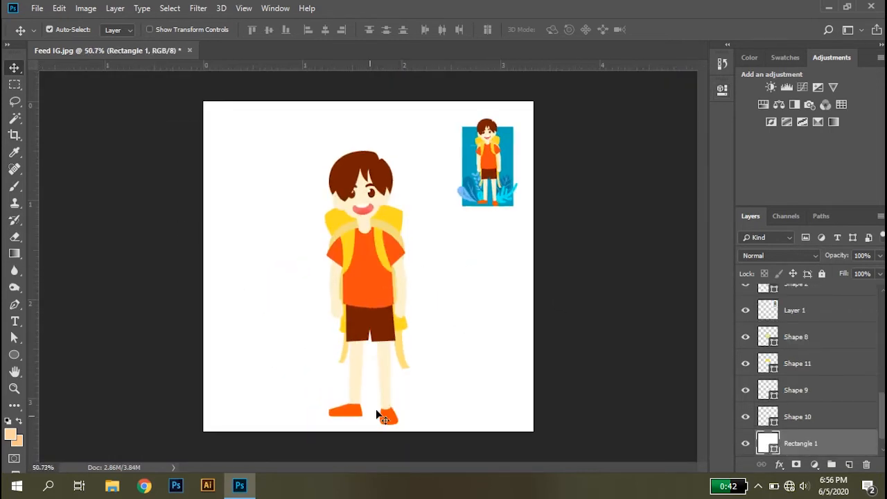
pyautogui.rightClick(14, 357)
pyautogui.click(37, 360)
pyautogui.moveTo(300, 172)
pyautogui.mouseDown()
pyautogui.moveTo(371, 266)
pyautogui.moveTo(439, 425)
pyautogui.moveTo(429, 426)
pyautogui.mouseUp()
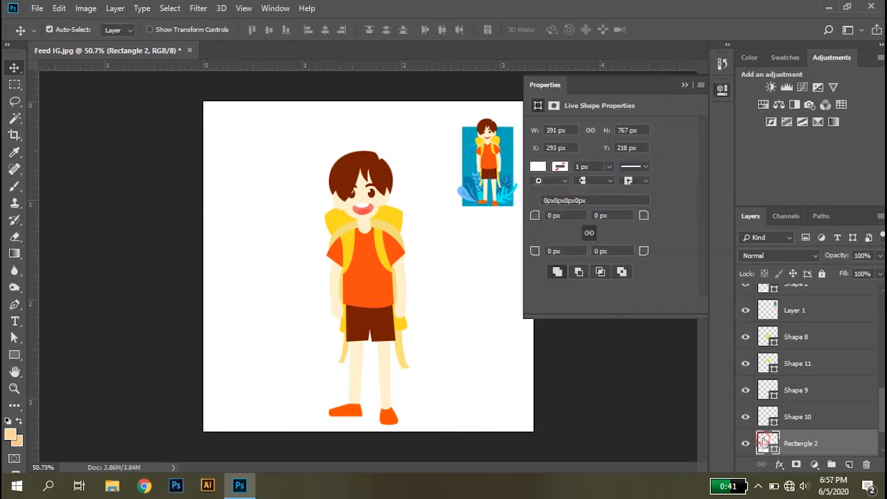
# Fill the rectangle behind the boy with the teal sampled from the reference illustration's background panel
pyautogui.doubleClick(763, 440)
pyautogui.click(482, 179)
pyautogui.press('Return')
# Widen the teal rectangle to 505 px and shift the reference illustration slightly up and to the left
pyautogui.hotkey('ctrl', 't')
pyautogui.moveTo(435, 299); pyautogui.dragTo(450, 298)
pyautogui.press('Return')
pyautogui.press('v')
pyautogui.moveTo(463, 183)
pyautogui.mouseDown()
pyautogui.moveTo(466, 230)
pyautogui.moveTo(456, 174)
pyautogui.mouseUp()
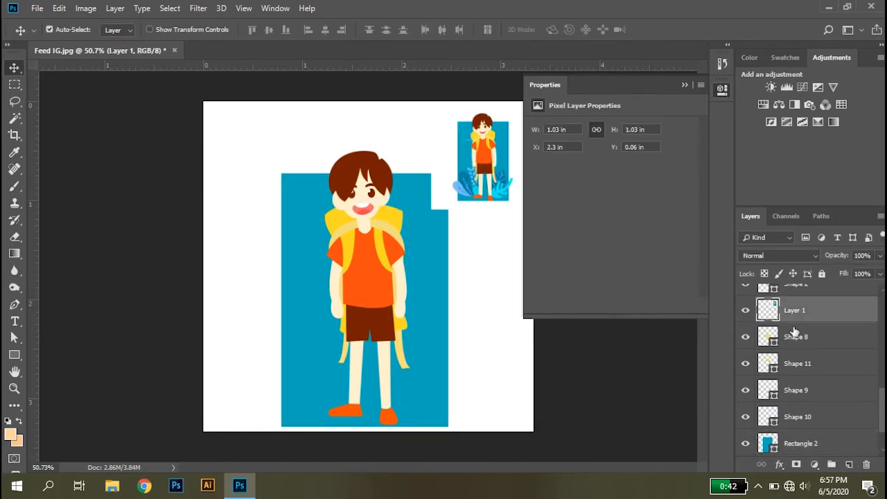
# Hide the white background and the teal rectangle to expose the pencil sketch
pyautogui.scroll(-2, 799, 315)
pyautogui.click(746, 416)
pyautogui.click(431, 395)
pyautogui.click(746, 390)
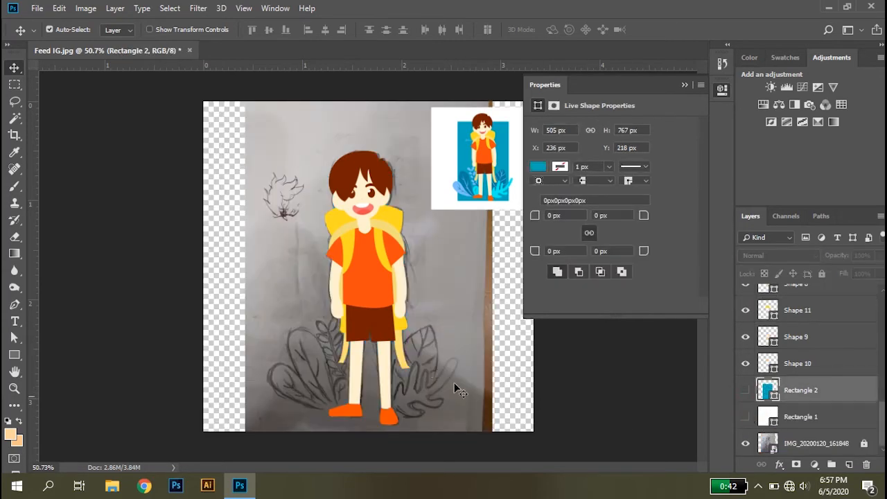
# Trace the large pointed leaf on the right of the boy as a closed Pen shape, about 148 × 239 px
pyautogui.scroll(6, 387, 359)
pyautogui.moveTo(402, 375); pyautogui.dragTo(422, 261)
pyautogui.click(718, 88)
pyautogui.moveTo(545, 190); pyautogui.dragTo(505, 218)
pyautogui.moveTo(444, 219); pyautogui.dragTo(411, 336)
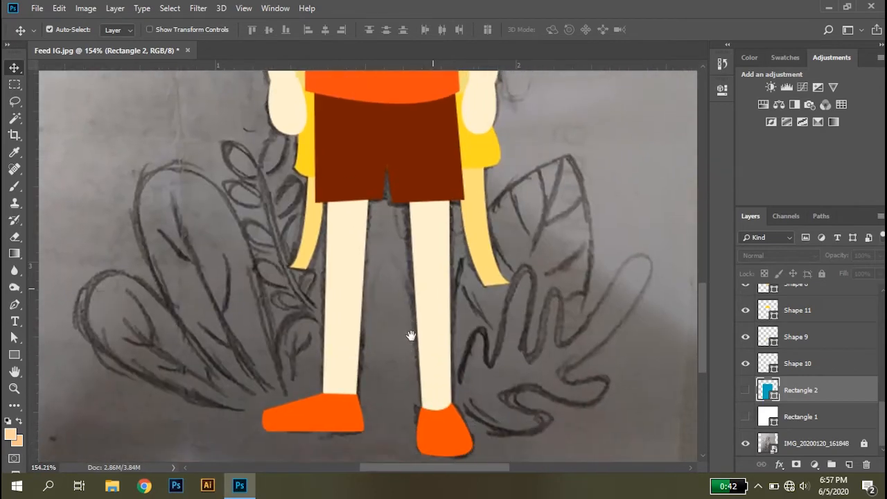
pyautogui.press('p')
pyautogui.click(448, 306)
pyautogui.moveTo(567, 156); pyautogui.dragTo(665, 145)
pyautogui.keyDown('alt'); pyautogui.click(567, 156); pyautogui.keyUp('alt')
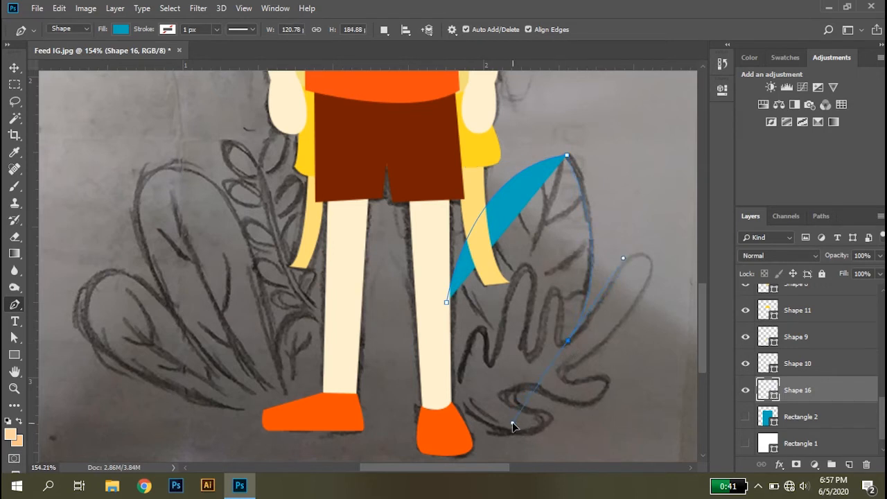
pyautogui.moveTo(513, 425); pyautogui.dragTo(513, 424)
pyautogui.click(444, 395)
pyautogui.click(447, 303)
# Hide the pointed leaf's layer to uncover the sketched frond in front of it
pyautogui.press('v')
pyautogui.click(632, 249)
pyautogui.click(559, 296)
pyautogui.click(743, 393)
# Trace the three upper fingers of the wavy frond beside the right-hand leg, correcting the anchor points between them
pyautogui.press('p')
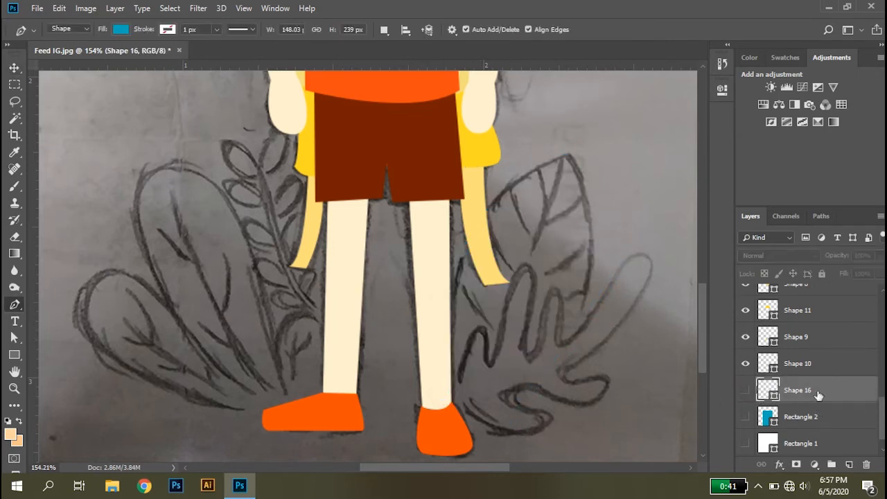
pyautogui.click(446, 381)
pyautogui.moveTo(479, 328); pyautogui.dragTo(499, 328)
pyautogui.moveTo(490, 363); pyautogui.dragTo(509, 357)
pyautogui.moveTo(558, 268); pyautogui.dragTo(560, 269)
pyautogui.click(532, 354)
pyautogui.moveTo(560, 350); pyautogui.dragTo(560, 349)
pyautogui.moveTo(553, 290); pyautogui.dragTo(581, 294)
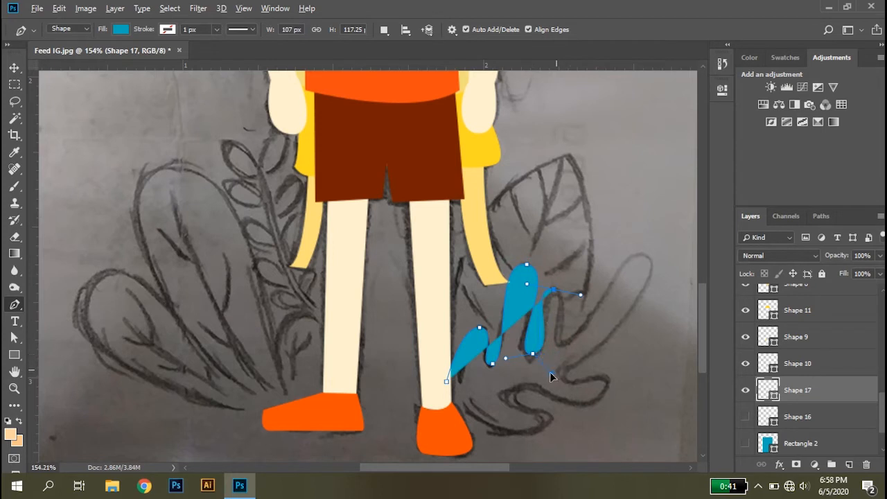
pyautogui.press('a')
pyautogui.moveTo(533, 354); pyautogui.dragTo(585, 348)
pyautogui.press('p')
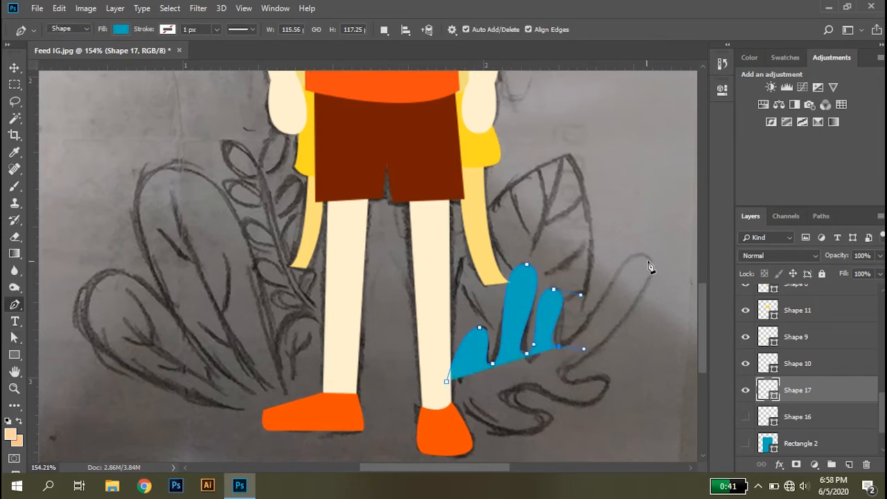
# Complete and close the wavy frond's outline at about 206 × 180 px, and show the pointed leaf again
pyautogui.moveTo(673, 283); pyautogui.dragTo(676, 287)
pyautogui.moveTo(563, 375); pyautogui.dragTo(561, 390)
pyautogui.moveTo(606, 376); pyautogui.dragTo(615, 387)
pyautogui.click(544, 396)
pyautogui.moveTo(552, 418); pyautogui.dragTo(552, 434)
pyautogui.moveTo(438, 419); pyautogui.dragTo(425, 403)
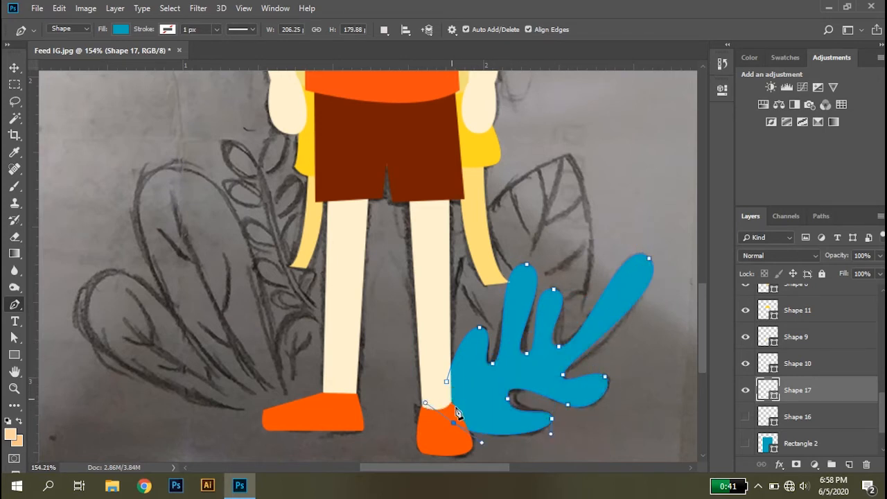
pyautogui.click(447, 382)
pyautogui.click(745, 416)
pyautogui.press('v')
# Trace the low rounded leaf on the left of the boy as a closed Pen shape, about 215 × 157 px
pyautogui.moveTo(375, 327); pyautogui.dragTo(578, 311)
pyautogui.click(357, 387)
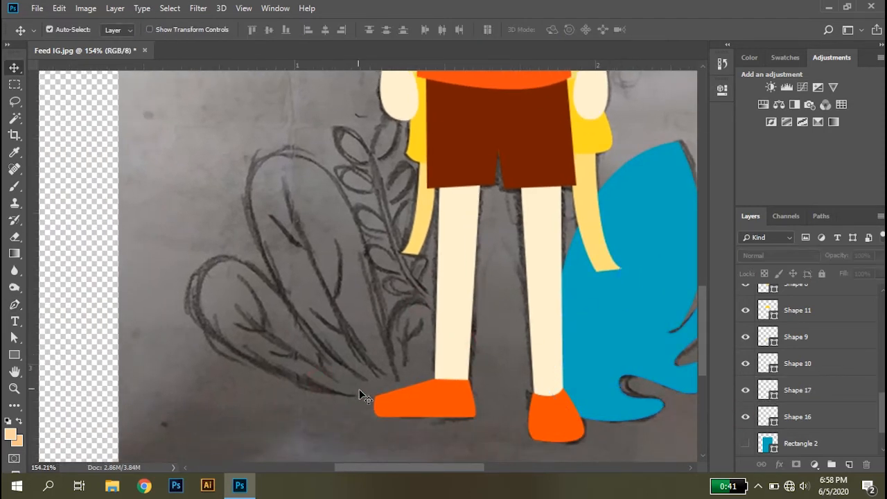
pyautogui.press('p')
pyautogui.click(377, 407)
pyautogui.moveTo(188, 290); pyautogui.dragTo(192, 206)
pyautogui.moveTo(295, 309); pyautogui.dragTo(325, 343)
pyautogui.scroll(-5, 292, 303)
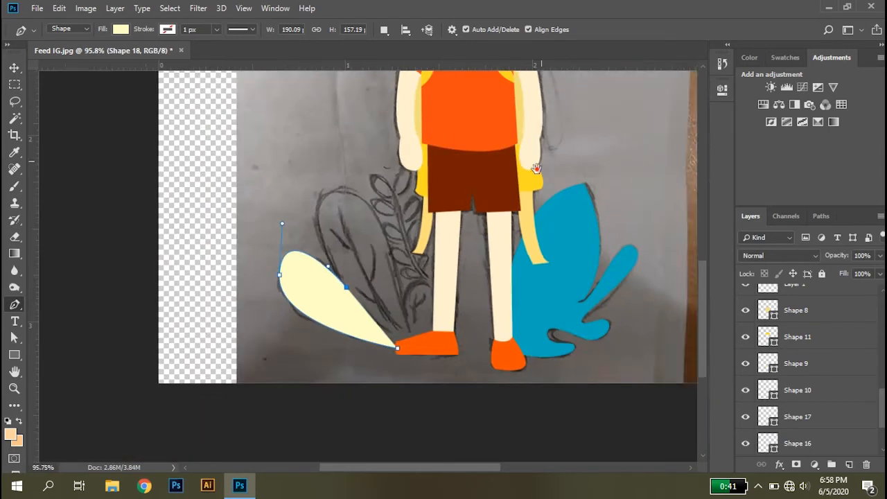
pyautogui.scroll(3, 294, 318)
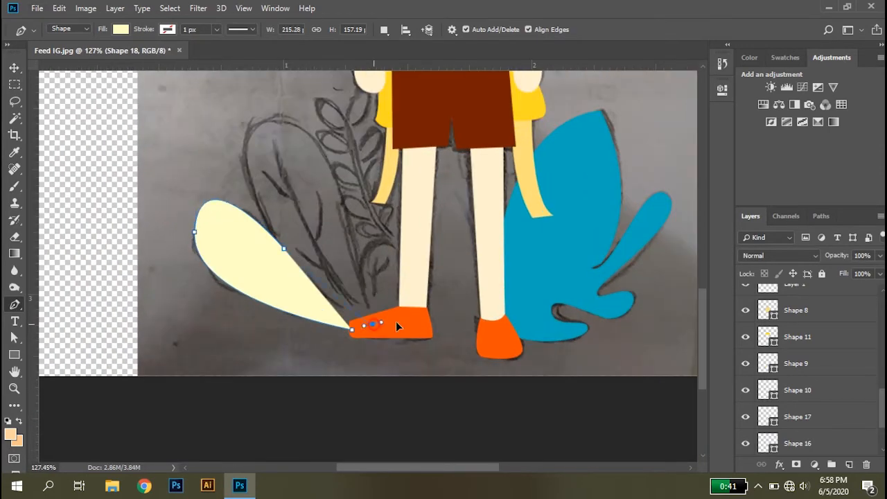
pyautogui.click(370, 324)
pyautogui.press('v')
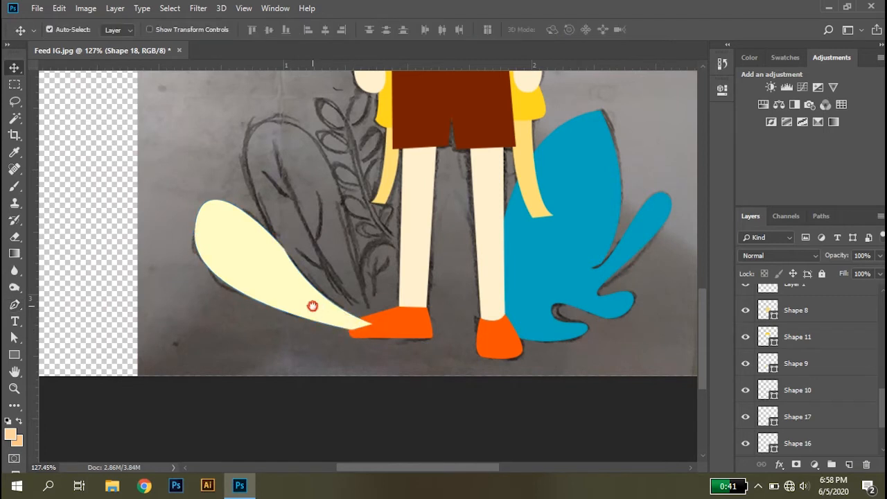
# Move the low rounded leaf's layer below the pointed leaf, directly above the teal rectangle
pyautogui.moveTo(313, 306); pyautogui.dragTo(315, 346)
pyautogui.scroll(4, 319, 343)
pyautogui.scroll(5, 819, 370)
pyautogui.moveTo(825, 302); pyautogui.dragTo(797, 376)
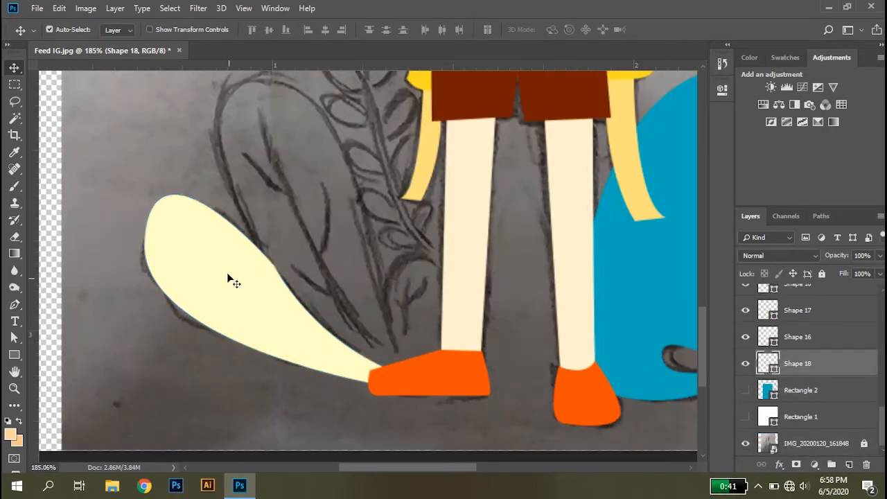
# Adjust the curve handles at the low rounded leaf's outer end to follow the sketch more closely
pyautogui.press('a')
pyautogui.click(189, 216)
pyautogui.moveTo(150, 143)
pyautogui.mouseDown()
pyautogui.moveTo(178, 155)
pyautogui.moveTo(160, 156)
pyautogui.mouseUp()
pyautogui.moveTo(126, 342); pyautogui.dragTo(132, 327)
# Trace the tall rounded leaf above the low one as a closed Pen shape, about 164 × 243 px
pyautogui.press('p')
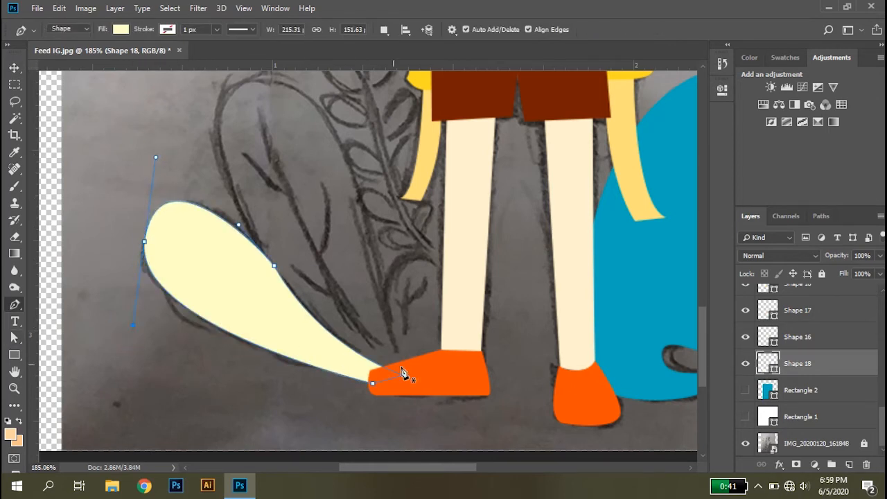
pyautogui.moveTo(250, 201); pyautogui.dragTo(266, 271)
pyautogui.click(420, 451)
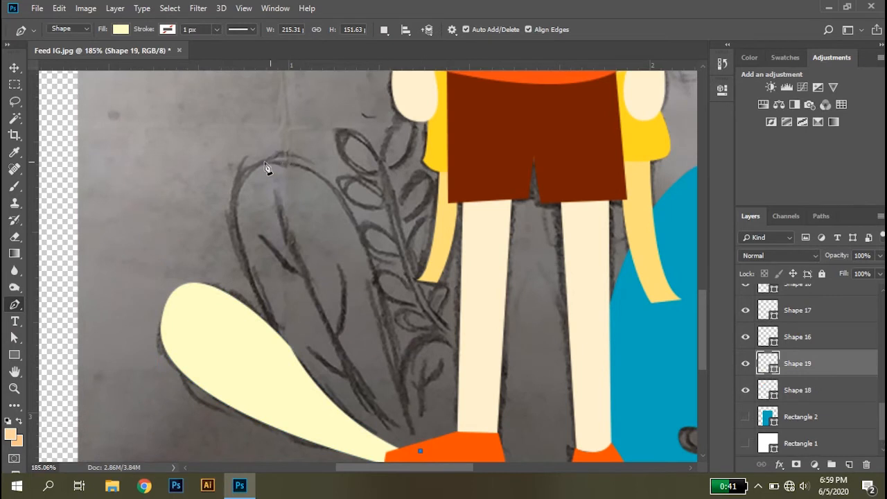
pyautogui.moveTo(398, 452); pyautogui.dragTo(419, 430)
pyautogui.click(420, 428)
pyautogui.press('v')
pyautogui.click(424, 373)
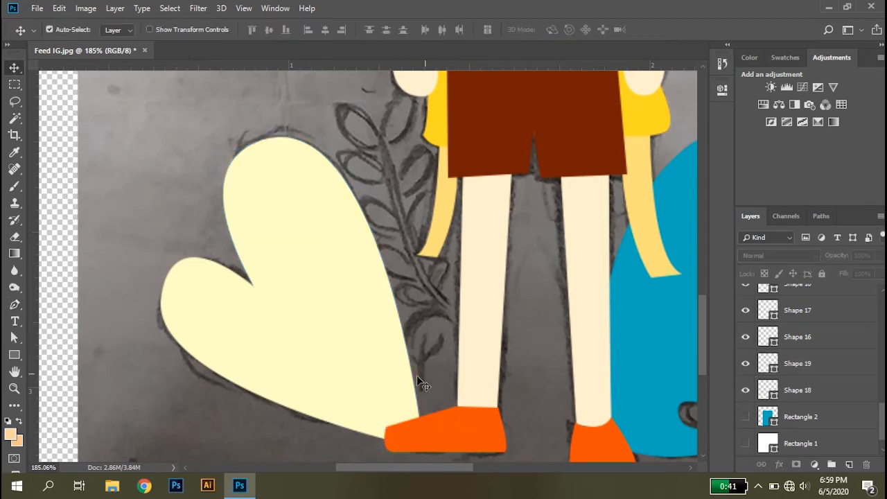
# Start a new Pen shape for the small leaf at the tall rounded leaf's inner edge
pyautogui.scroll(-5, 409, 360)
pyautogui.scroll(4, 406, 369)
pyautogui.moveTo(404, 372); pyautogui.dragTo(360, 399)
pyautogui.scroll(1, 361, 400)
pyautogui.click(350, 403)
pyautogui.press('p')
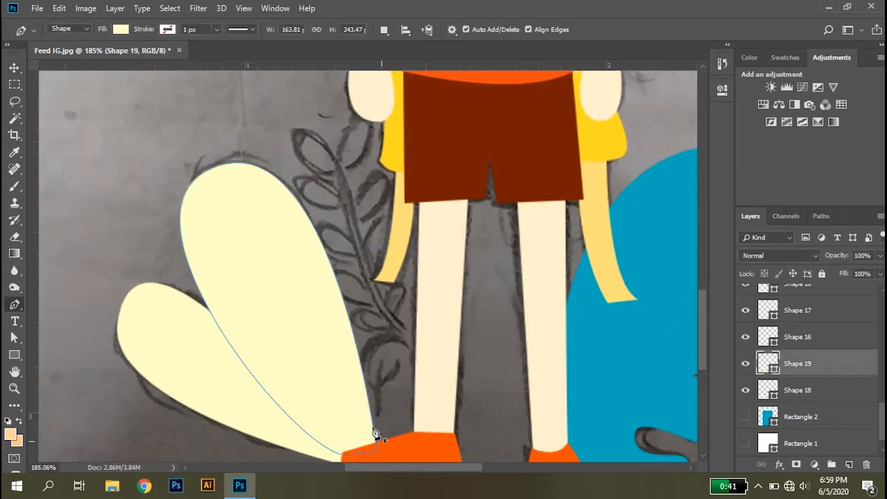
pyautogui.click(359, 370)
pyautogui.moveTo(409, 348); pyautogui.dragTo(451, 367)
pyautogui.keyDown('alt'); pyautogui.click(410, 347); pyautogui.keyUp('alt')
pyautogui.click(413, 432)
pyautogui.hotkey('ctrl', 'alt', 'z')
pyautogui.hotkey('ctrl', 'alt', 'z')
pyautogui.hotkey('ctrl', 'alt', 'z')
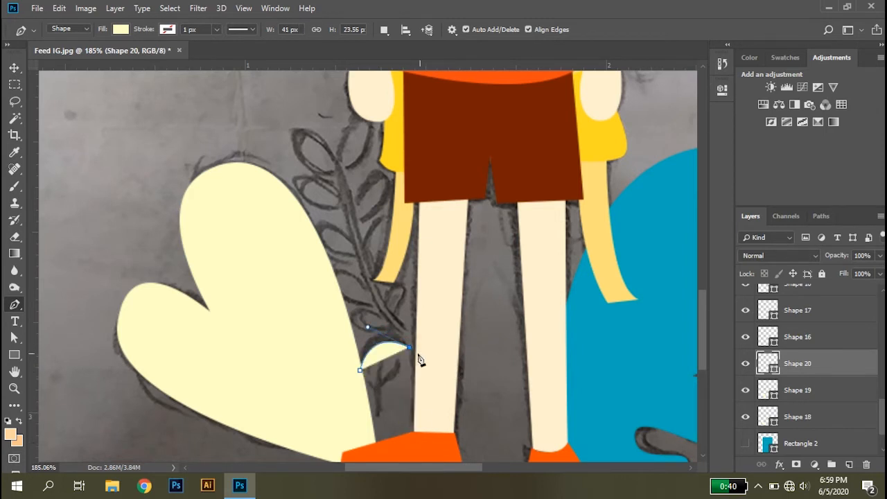
# Trace the small leaf beside the left-hand leg, about 53 × 93 px, and place its layer below the tall rounded leaf
pyautogui.moveTo(419, 352); pyautogui.dragTo(461, 380)
pyautogui.keyDown('alt'); pyautogui.click(419, 351); pyautogui.keyUp('alt')
pyautogui.click(418, 440)
pyautogui.click(373, 451)
pyautogui.moveTo(360, 370); pyautogui.dragTo(375, 363)
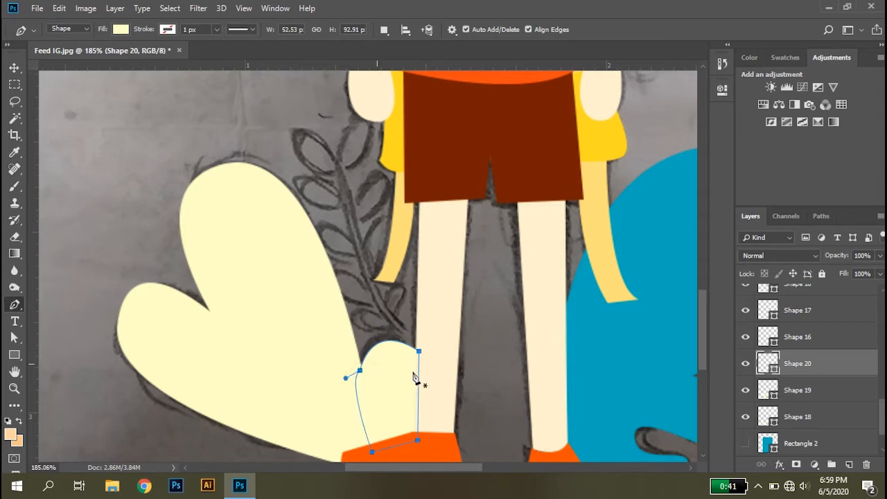
pyautogui.moveTo(827, 373); pyautogui.dragTo(797, 398)
pyautogui.press('v')
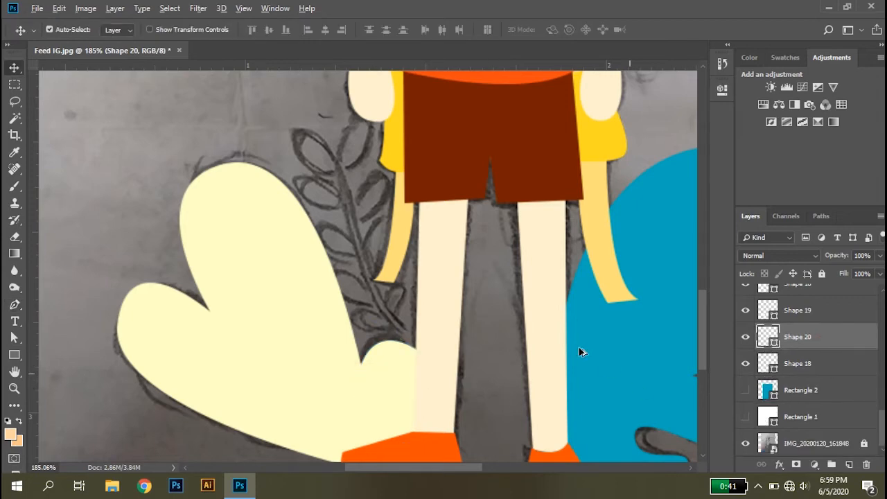
# Fill the wavy frond with the bright cyan sampled from the reference illustration
pyautogui.scroll(-3, 418, 372)
pyautogui.scroll(-3, 419, 372)
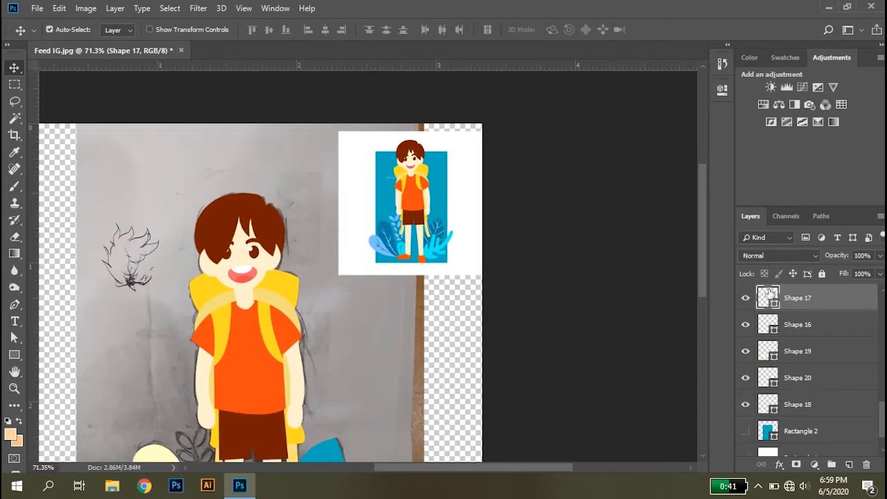
pyautogui.doubleClick(768, 292)
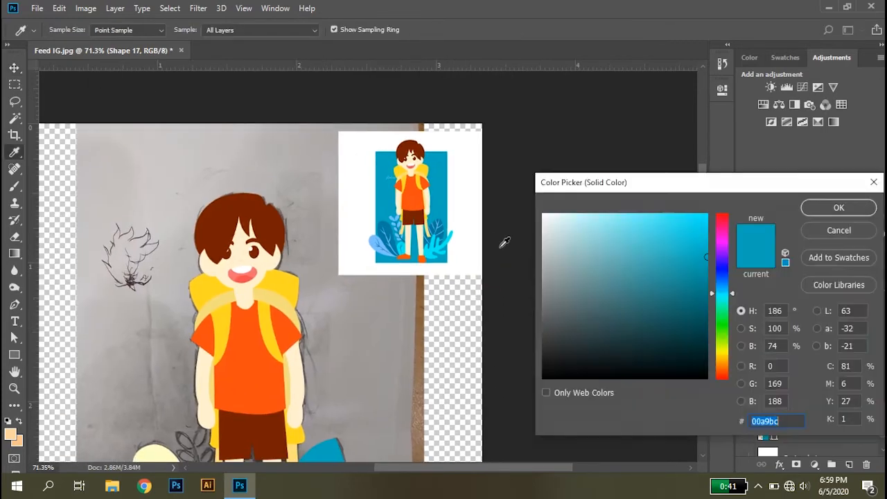
pyautogui.click(441, 241)
pyautogui.press('Return')
# Fill the large pointed leaf with the dark blue sampled from the matching leaf in the reference
pyautogui.click(798, 326)
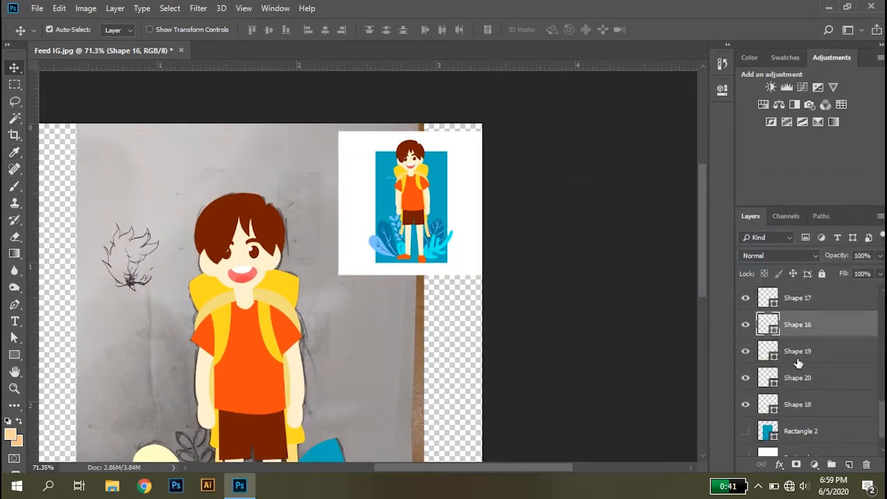
pyautogui.click(441, 222)
pyautogui.click(443, 221)
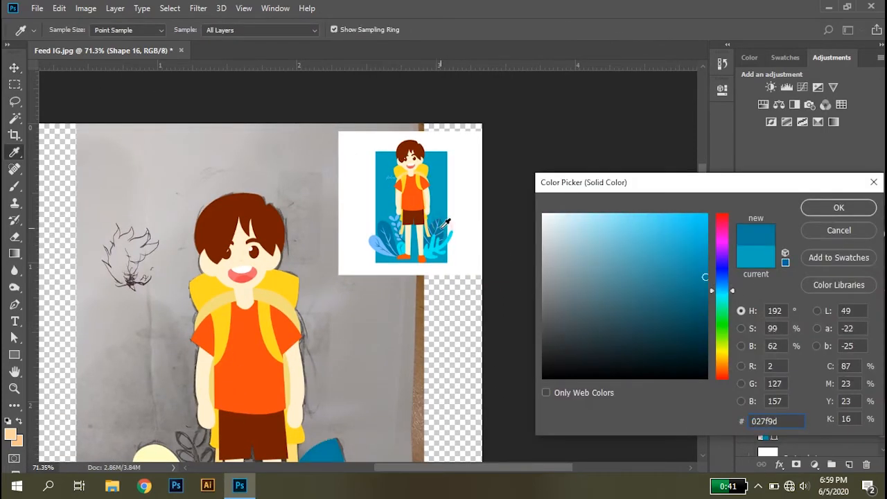
pyautogui.press('Return')
# Fill the small leaf beside the left-hand leg with the cyan sampled from the reference, and check it against the enlarged reference
pyautogui.moveTo(421, 283); pyautogui.dragTo(533, 185)
pyautogui.click(330, 440)
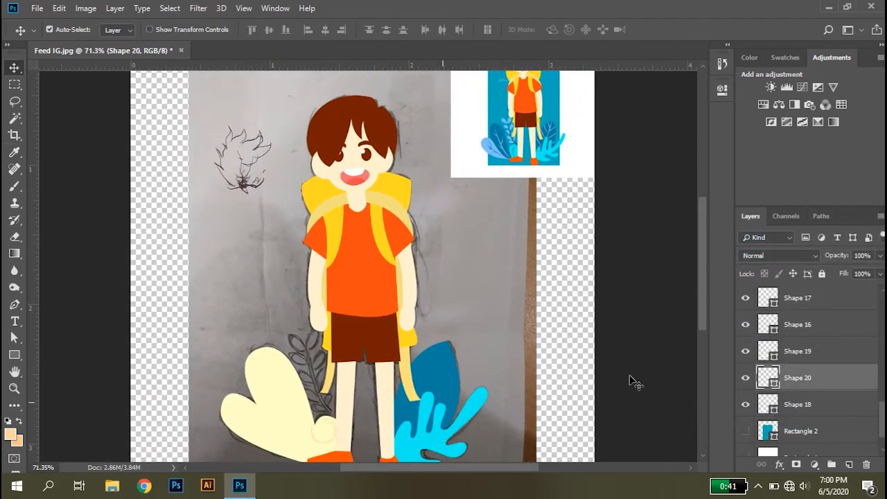
pyautogui.doubleClick(767, 376)
pyautogui.click(516, 148)
pyautogui.click(843, 208)
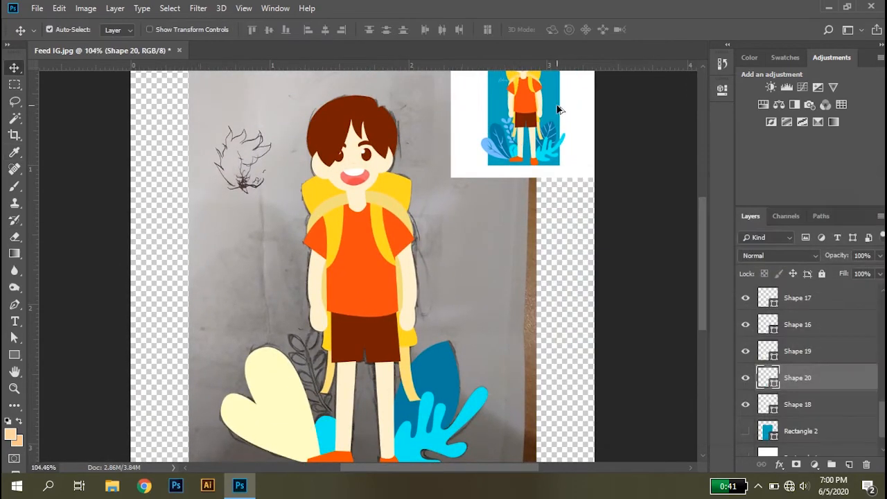
pyautogui.scroll(5, 541, 114)
pyautogui.doubleClick(767, 376)
pyautogui.press('Return')
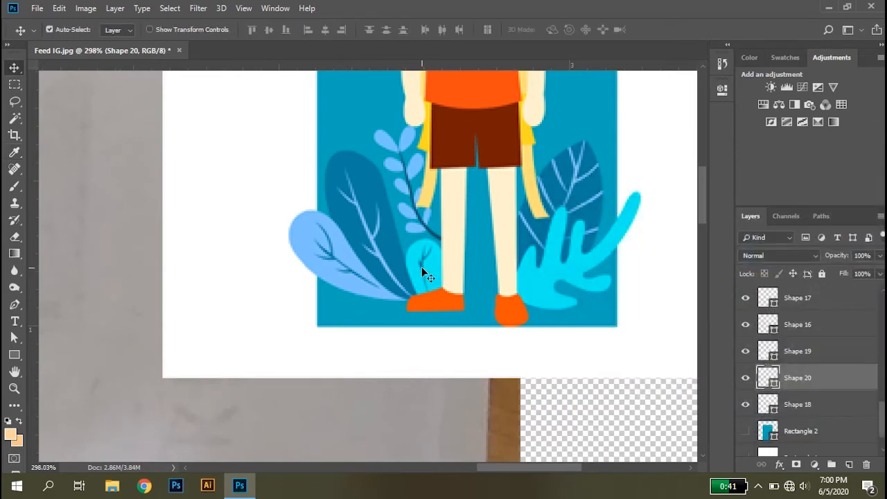
# Fill the tall rounded leaf with the dark blue sampled from the reference illustration
pyautogui.scroll(-5, 421, 267)
pyautogui.click(767, 345)
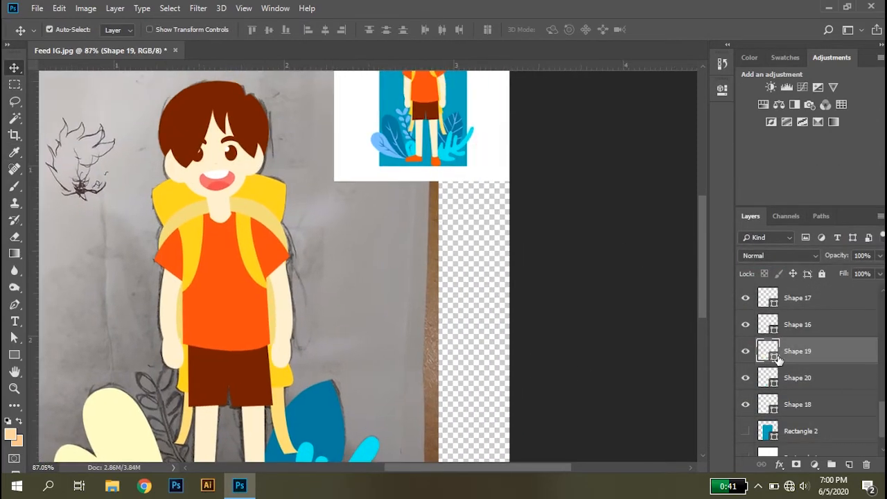
pyautogui.doubleClick(769, 350)
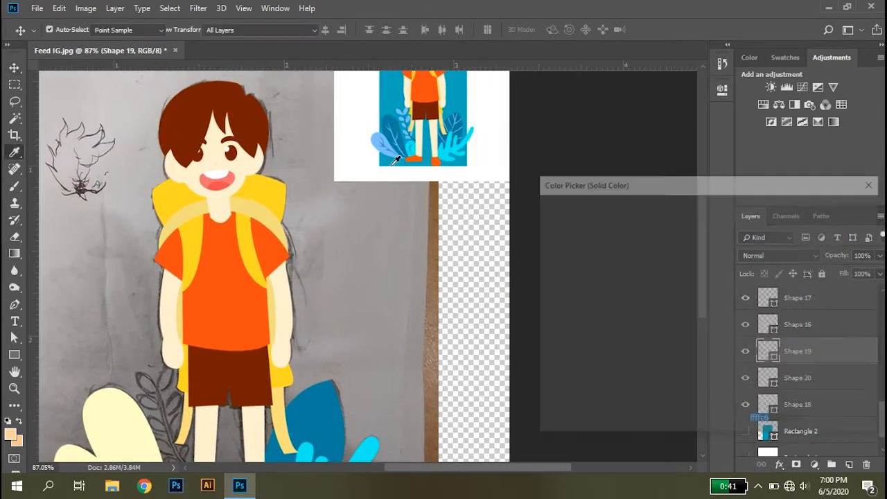
pyautogui.click(400, 123)
pyautogui.click(426, 188)
pyautogui.click(839, 207)
# Fill the low rounded leaf with the light blue sampled from the reference illustration
pyautogui.moveTo(190, 315); pyautogui.dragTo(251, 241)
pyautogui.click(156, 351)
pyautogui.moveTo(156, 351); pyautogui.dragTo(131, 378)
pyautogui.doubleClick(767, 404)
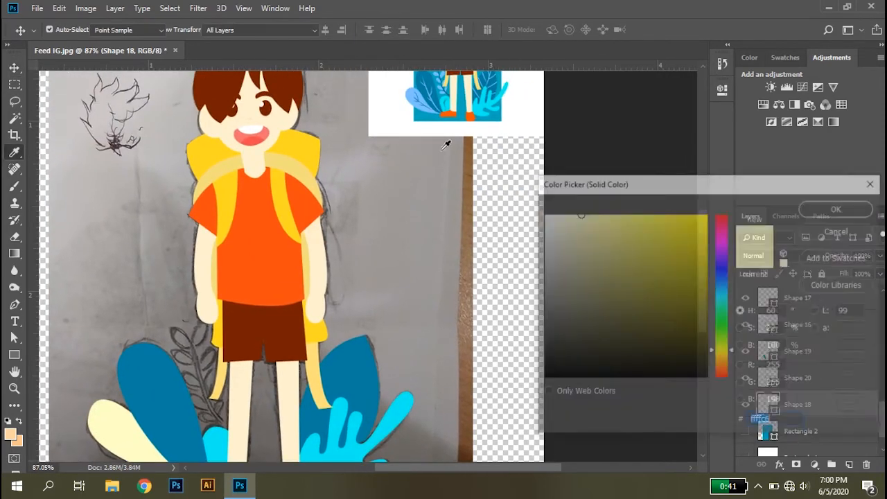
pyautogui.click(411, 92)
pyautogui.press('Return')
# Show the white background and the teal panel to review the coloured plants against them
pyautogui.press('v')
pyautogui.hotkey('ctrl', '0')
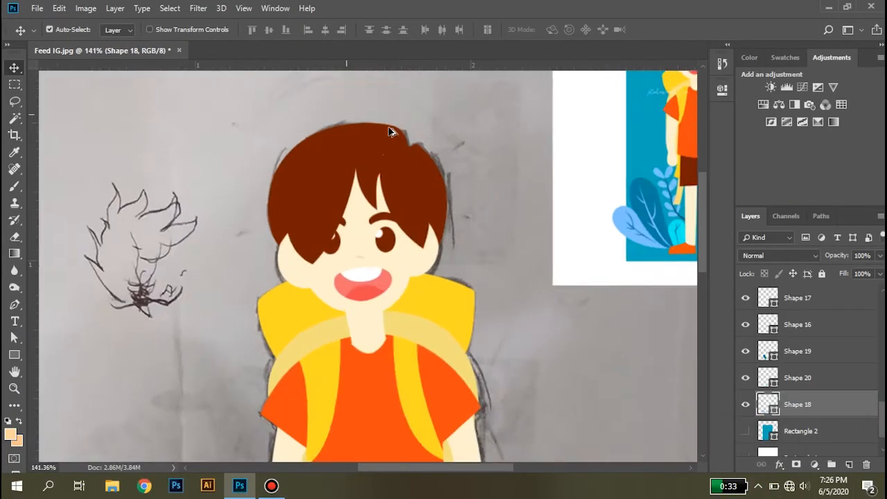
pyautogui.scroll(5, 454, 236)
pyautogui.scroll(-2, 797, 375)
pyautogui.click(746, 416)
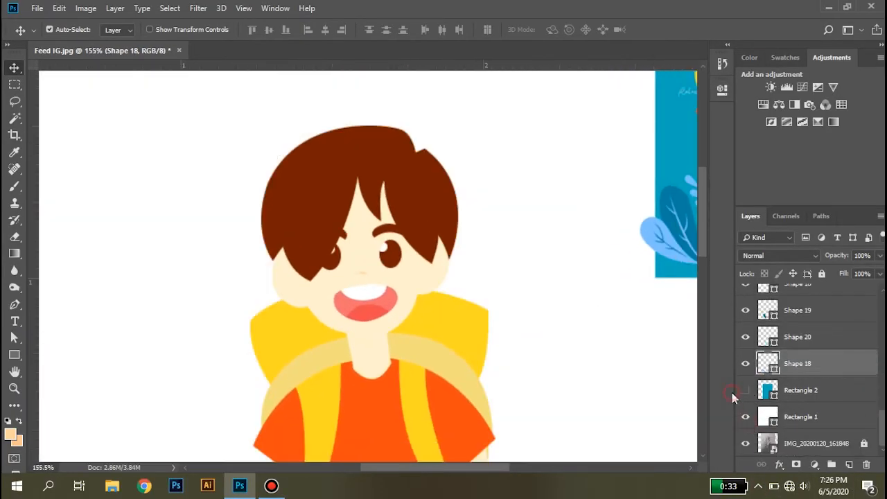
pyautogui.click(744, 392)
pyautogui.click(745, 392)
pyautogui.click(745, 393)
pyautogui.scroll(-4, 386, 254)
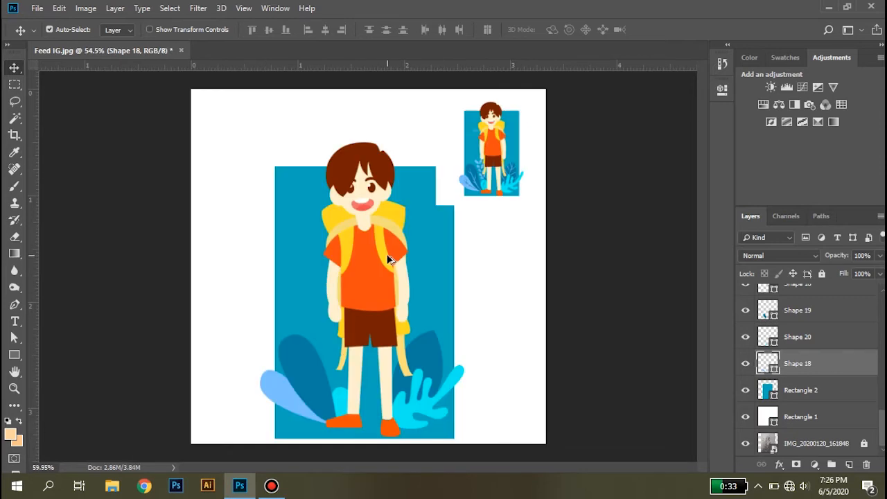
# Hide the teal panel and the white background again to expose the remaining sketched plants
pyautogui.click(454, 444)
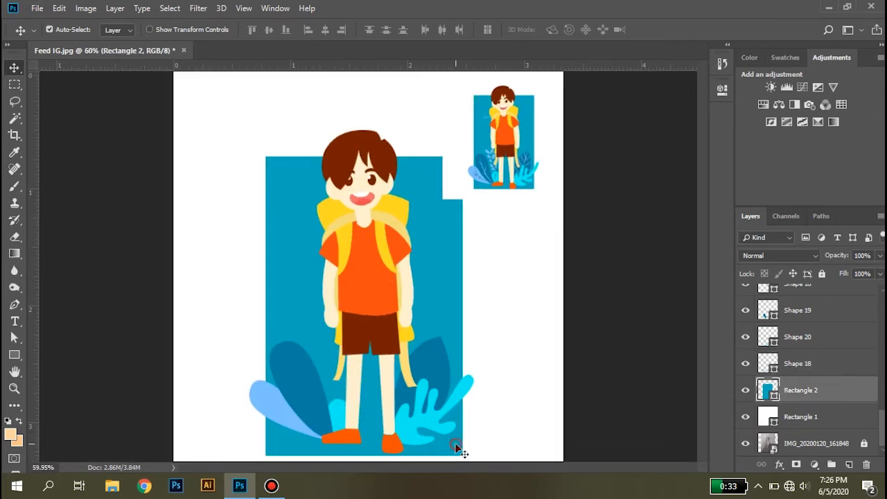
pyautogui.click(746, 390)
pyautogui.scroll(2, 377, 397)
pyautogui.click(745, 417)
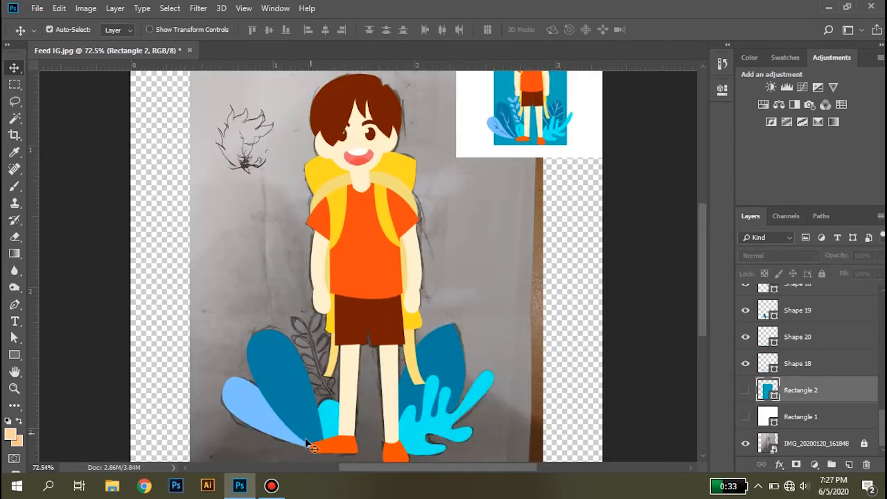
# Hide the coloured leaf and coral-like plant shapes on both sides of the boy to expose the sketched plants
pyautogui.click(746, 310)
pyautogui.scroll(1, 746, 318)
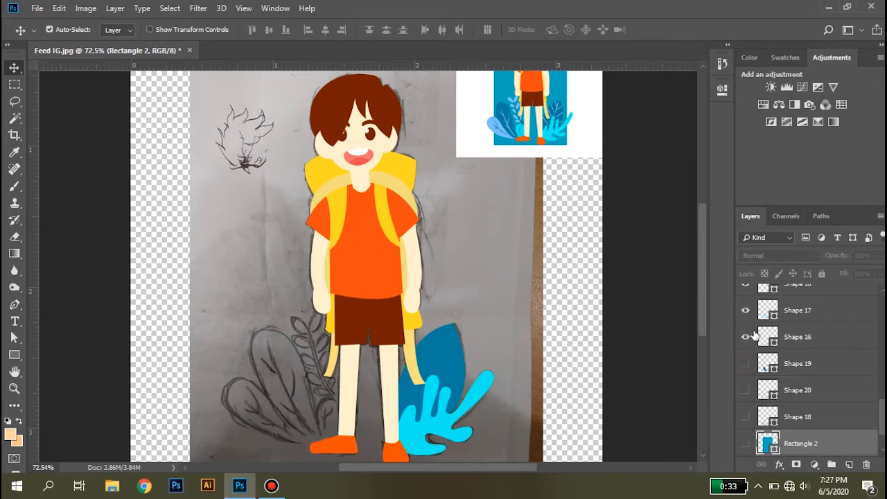
pyautogui.click(746, 310)
pyautogui.scroll(3, 216, 397)
pyautogui.scroll(-2, 216, 397)
# Trace the thin curved stem of the sketched branch beside the boy's leg as a closed Pen shape
pyautogui.press('p')
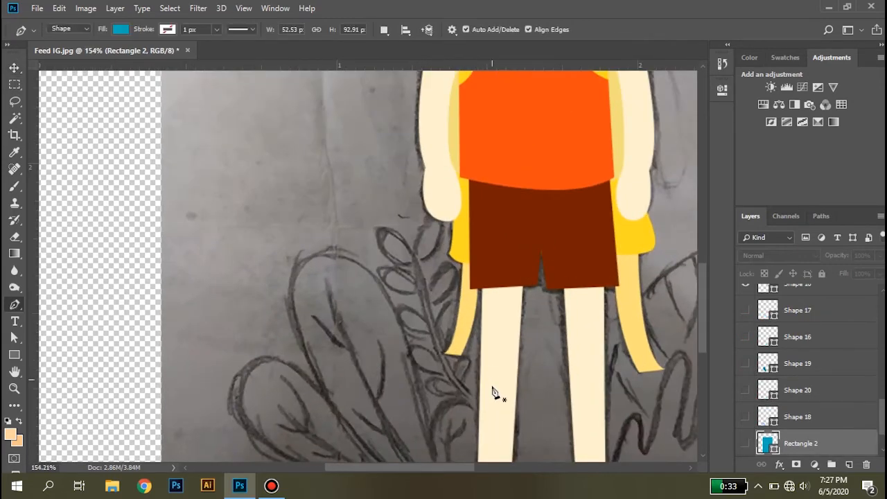
pyautogui.scroll(3, 495, 390)
pyautogui.click(484, 396)
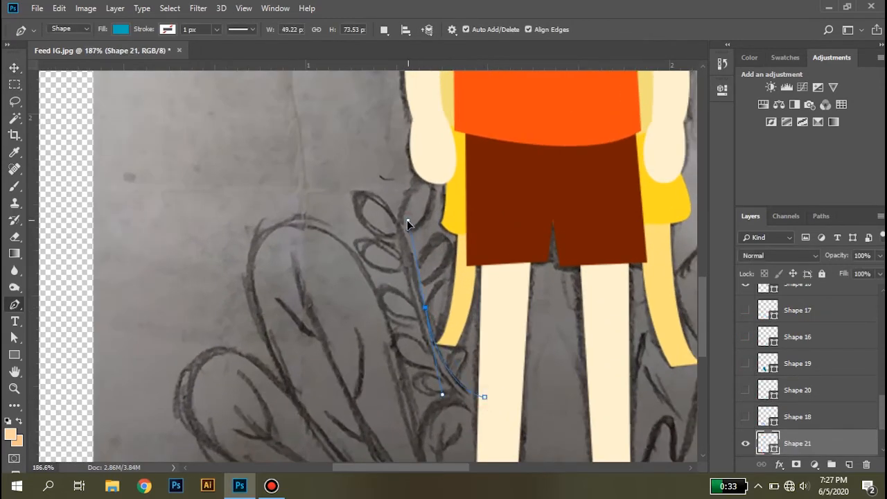
pyautogui.moveTo(394, 209); pyautogui.dragTo(417, 316)
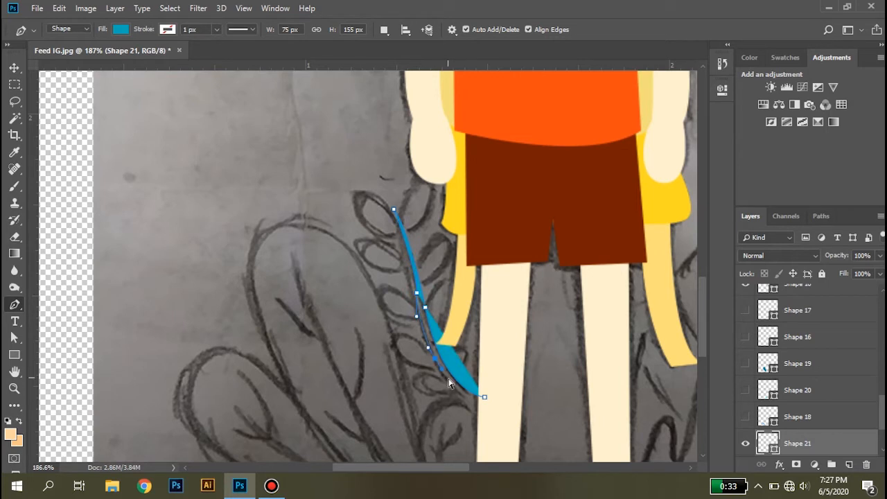
pyautogui.moveTo(475, 409); pyautogui.dragTo(483, 412)
pyautogui.click(489, 406)
pyautogui.click(485, 397)
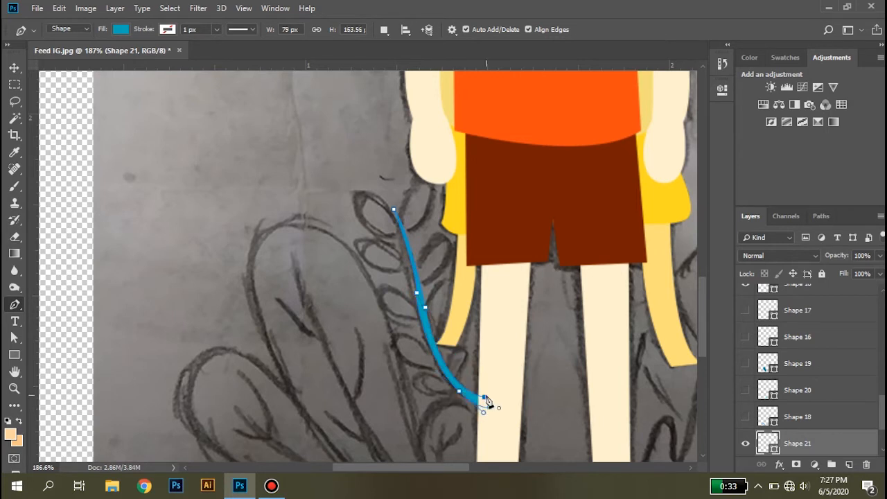
pyautogui.press('v')
pyautogui.click(541, 390)
# Adjust the anchors and handles along the traced stem to make it slimmer and smoother
pyautogui.scroll(4, 421, 303)
pyautogui.click(422, 318)
pyautogui.press('a')
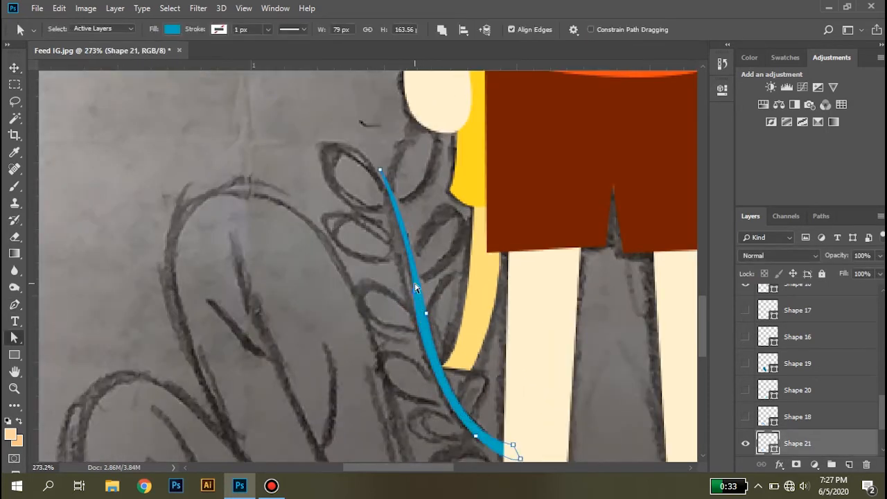
pyautogui.click(380, 170)
pyautogui.moveTo(409, 253)
pyautogui.mouseDown()
pyautogui.moveTo(418, 298)
pyautogui.moveTo(413, 265)
pyautogui.mouseUp()
pyautogui.moveTo(422, 329); pyautogui.dragTo(422, 338)
pyautogui.moveTo(420, 300); pyautogui.dragTo(422, 311)
pyautogui.moveTo(417, 280); pyautogui.dragTo(418, 280)
pyautogui.press('v')
pyautogui.click(443, 307)
# Show the teal panel and fill the stem with the very dark blue sampled from the branch in the reference illustration
pyautogui.scroll(-4, 439, 351)
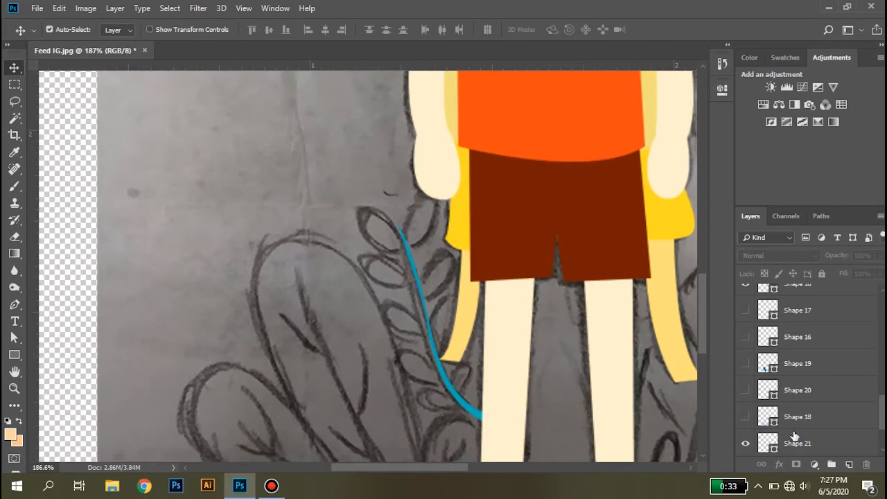
pyautogui.scroll(-3, 749, 404)
pyautogui.click(746, 390)
pyautogui.click(786, 365)
pyautogui.scroll(-3, 467, 247)
pyautogui.scroll(4, 467, 247)
pyautogui.doubleClick(764, 359)
pyautogui.click(463, 268)
pyautogui.press('Return')
pyautogui.moveTo(200, 400); pyautogui.dragTo(439, 246)
pyautogui.moveTo(326, 395); pyautogui.dragTo(307, 254)
pyautogui.scroll(-5, 350, 234)
pyautogui.scroll(-1, 350, 237)
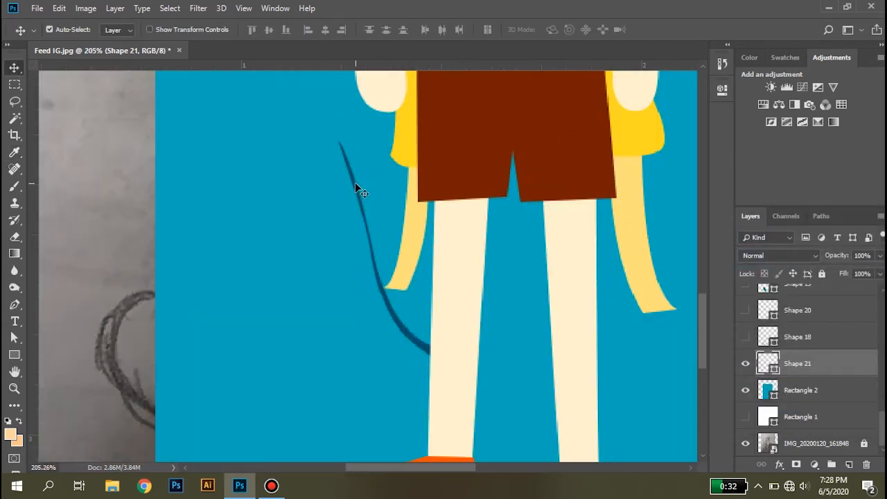
# Nudge the stem's middle anchor to smooth the bend in its curve
pyautogui.press('a')
pyautogui.click(356, 187)
pyautogui.scroll(2, 357, 176)
pyautogui.click(386, 330)
pyautogui.moveTo(382, 280); pyautogui.dragTo(384, 278)
pyautogui.press('Left')
pyautogui.press('Down')
pyautogui.press('Down')
pyautogui.press('v')
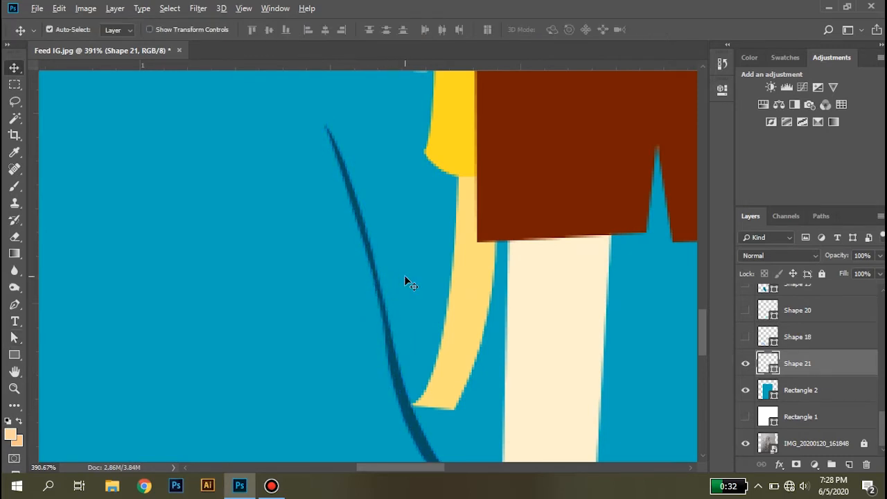
# Reposition the anchor on the stem's outer edge in small nudges to even out its taper, and deselect the path
pyautogui.scroll(-1, 405, 277)
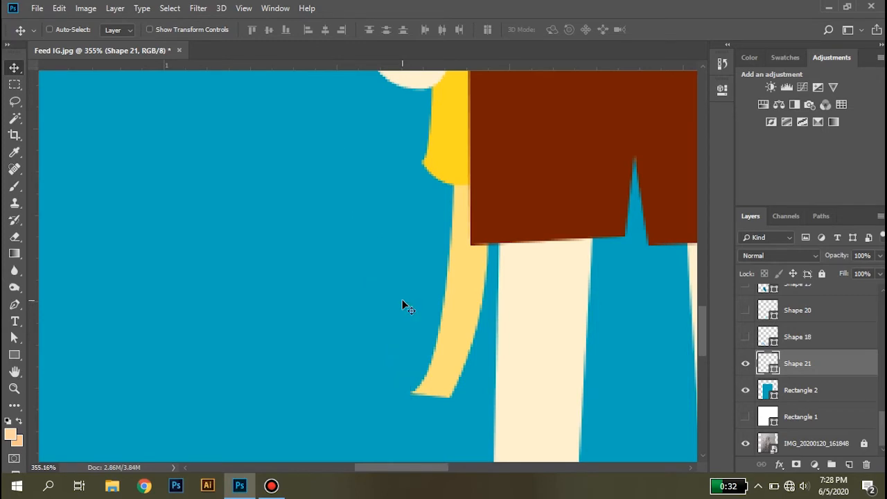
pyautogui.press('a')
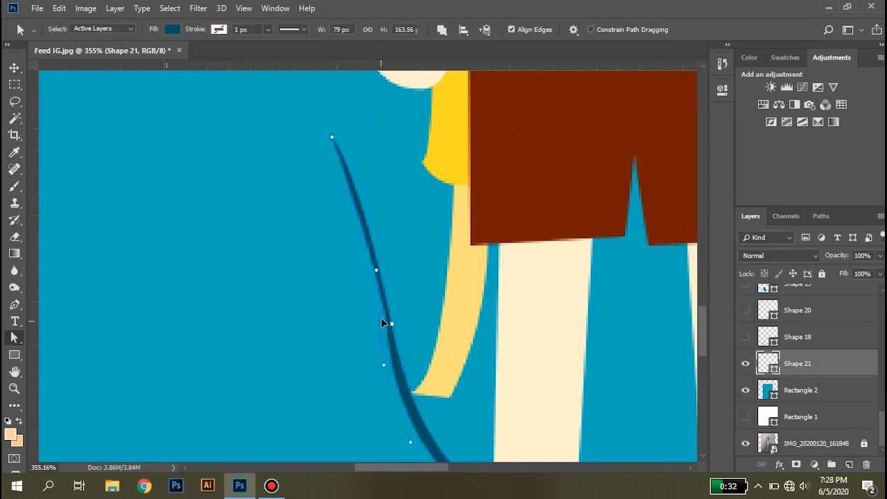
pyautogui.moveTo(373, 287); pyautogui.dragTo(374, 274)
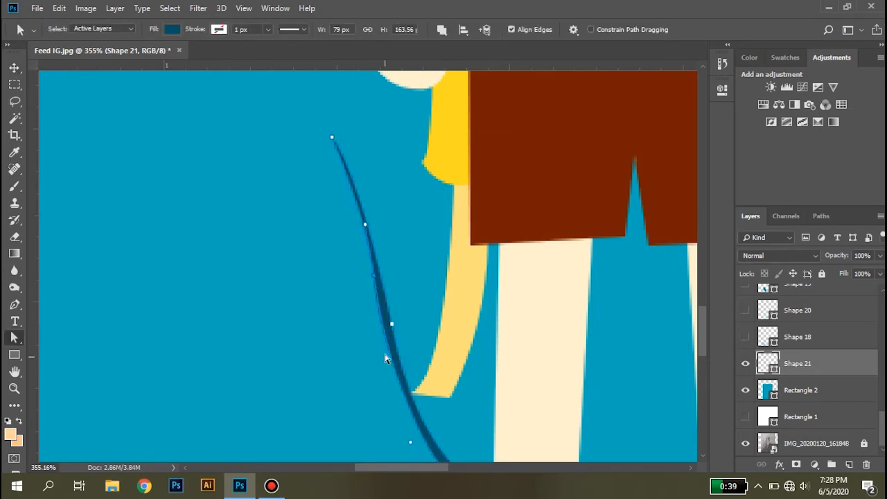
pyautogui.press('Down')
pyautogui.press('Down')
pyautogui.press('Down')
pyautogui.press('Down')
pyautogui.press('Right')
pyautogui.press('Right')
pyautogui.press('Down')
pyautogui.press('Down')
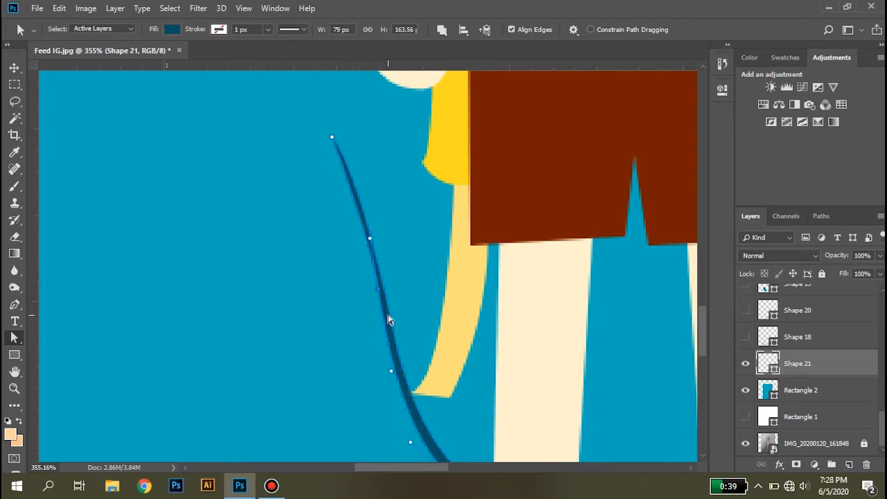
pyautogui.press('Left')
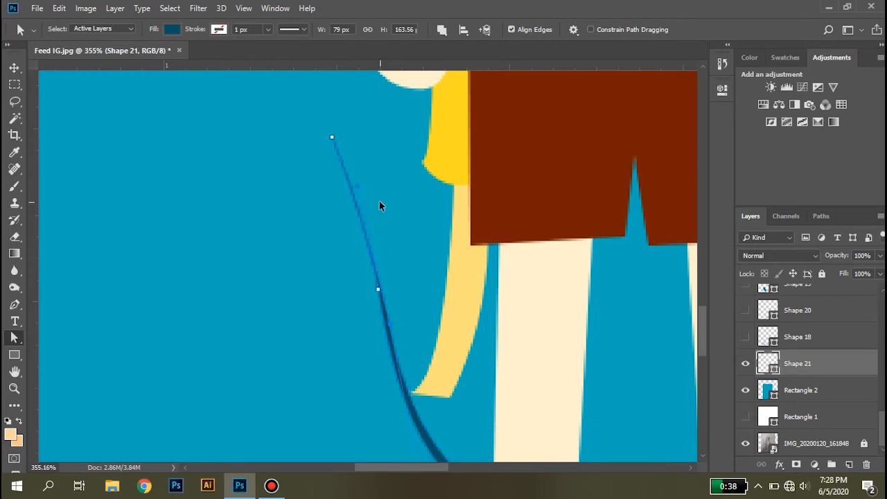
pyautogui.press('e')
pyautogui.click(394, 222)
pyautogui.click(447, 188)
pyautogui.press('v')
pyautogui.click(419, 219)
# Hide the teal panel to expose the sketched leaflets along the stem
pyautogui.scroll(-10, 417, 242)
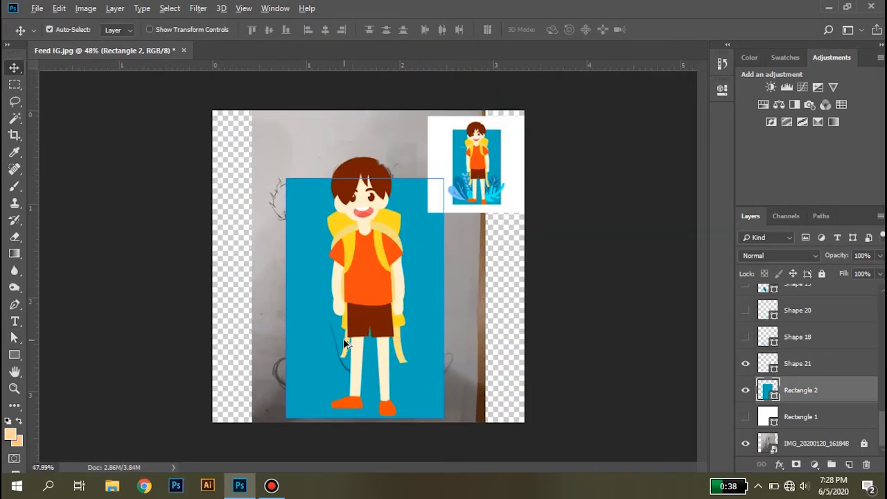
pyautogui.scroll(6, 346, 342)
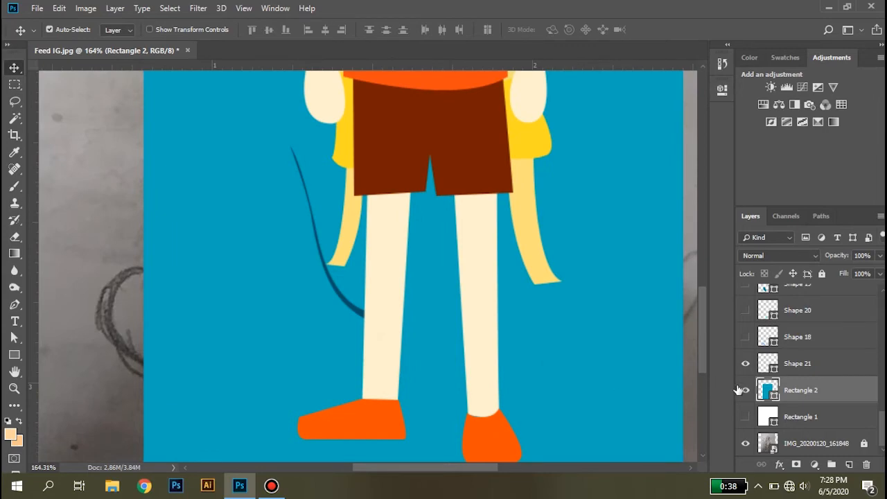
pyautogui.click(745, 390)
pyautogui.scroll(5, 354, 309)
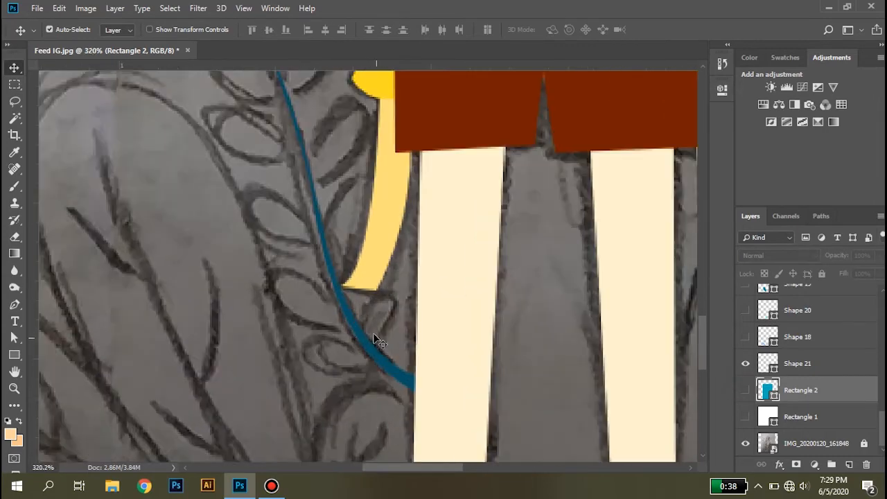
# Trace the lowest leaflet on the leg side of the stem as a new teardrop-shaped Pen shape
pyautogui.press('p')
pyautogui.click(367, 343)
pyautogui.moveTo(400, 284); pyautogui.dragTo(386, 244)
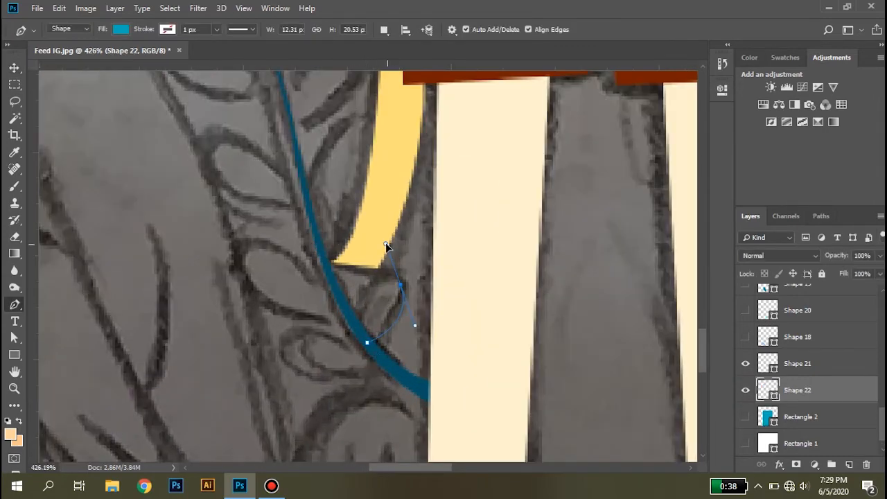
pyautogui.moveTo(359, 329); pyautogui.dragTo(375, 362)
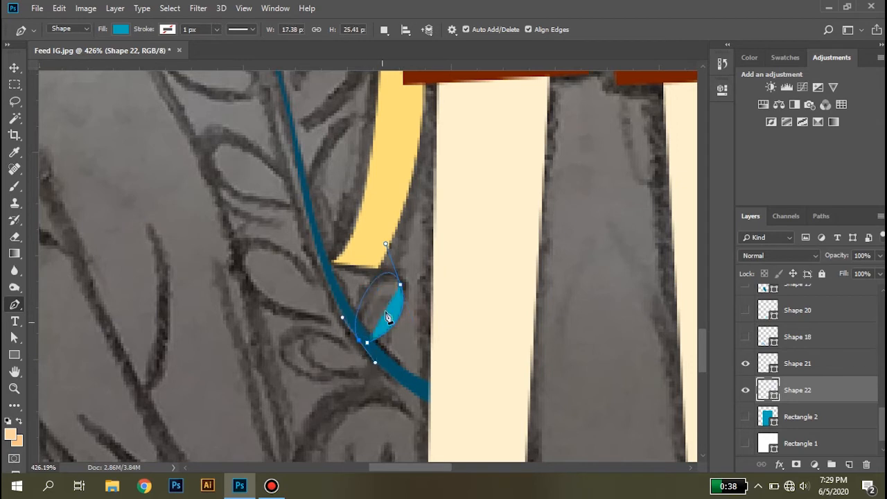
pyautogui.click(374, 268)
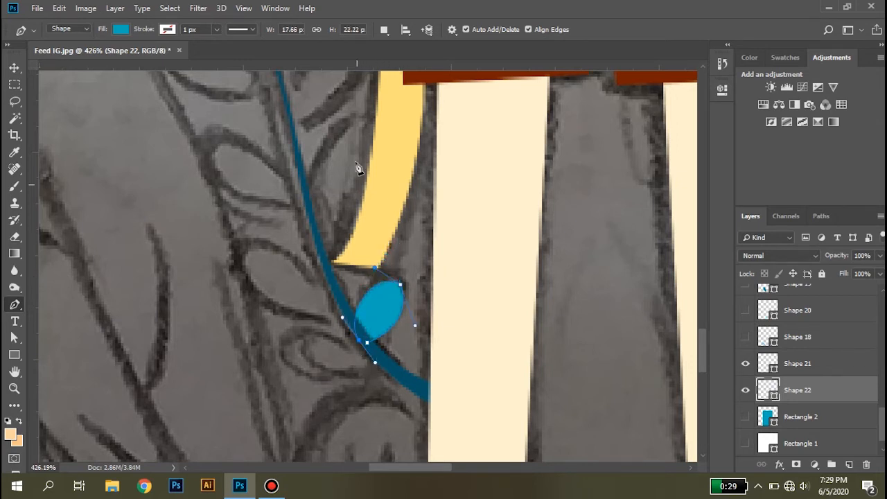
pyautogui.moveTo(413, 311); pyautogui.dragTo(415, 325)
# Set the Pen tool to Combine Shapes and trace the lowest leaflet on the outer side of the stem
pyautogui.click(384, 29)
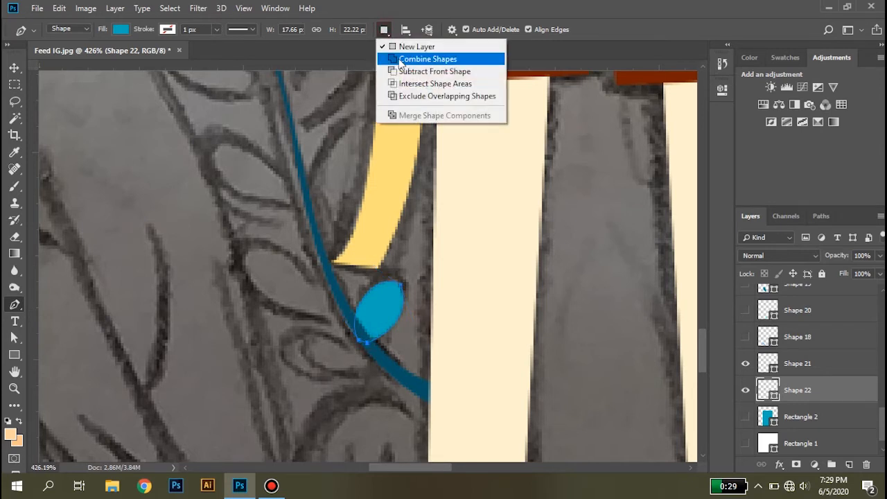
pyautogui.click(423, 57)
pyautogui.moveTo(340, 328); pyautogui.dragTo(489, 283)
pyautogui.moveTo(431, 317); pyautogui.dragTo(422, 265)
pyautogui.moveTo(524, 310); pyautogui.dragTo(553, 329)
pyautogui.keyDown('alt'); pyautogui.click(524, 312); pyautogui.keyUp('alt')
# Trace the second leaflet from the bottom on the outer side of the stem into the same shape
pyautogui.click(530, 323)
pyautogui.moveTo(505, 287); pyautogui.dragTo(471, 433)
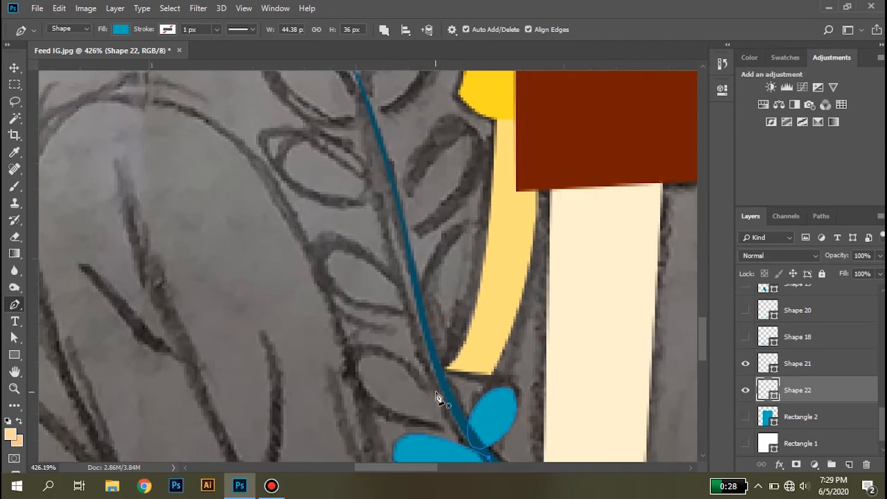
pyautogui.moveTo(357, 352); pyautogui.dragTo(325, 391)
pyautogui.moveTo(432, 414); pyautogui.dragTo(443, 323)
pyautogui.scroll(3, 410, 346)
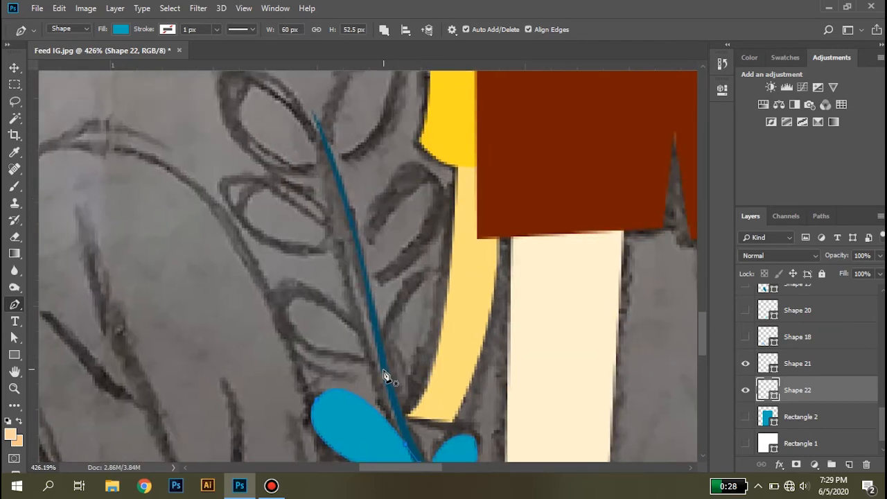
# Trace the second leaflet from the bottom on the leg side, overlapping the hanging backpack strap
pyautogui.click(386, 370)
pyautogui.moveTo(439, 316); pyautogui.dragTo(468, 343)
pyautogui.moveTo(418, 378); pyautogui.dragTo(376, 314)
pyautogui.moveTo(361, 368); pyautogui.dragTo(320, 386)
# Trace the third leaflet from the bottom on the outer side of the stem
pyautogui.click(344, 307)
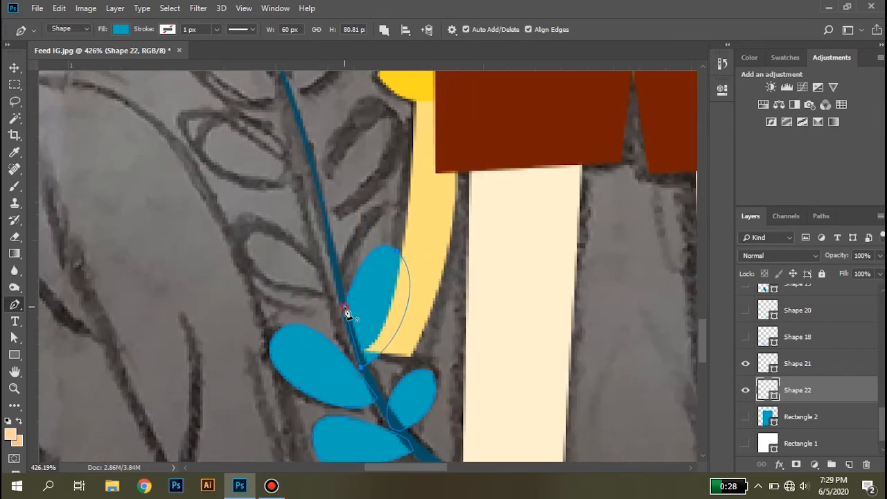
pyautogui.moveTo(345, 307); pyautogui.dragTo(386, 409)
pyautogui.moveTo(289, 355); pyautogui.dragTo(290, 310)
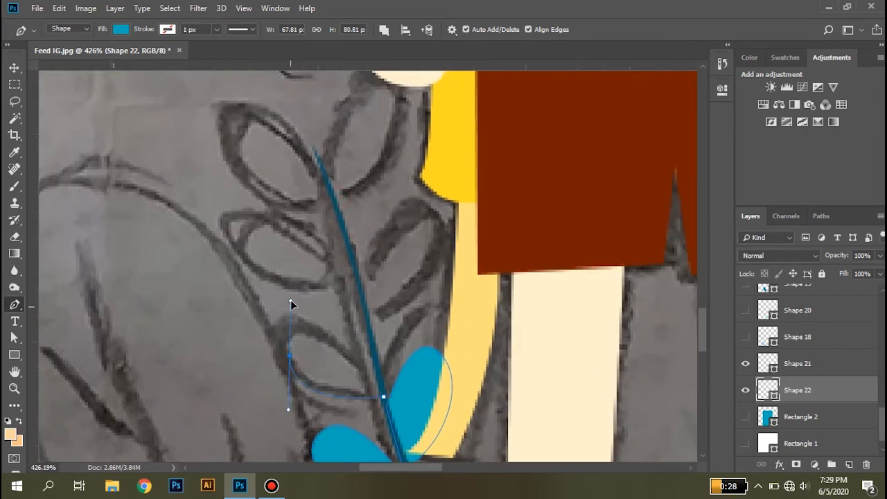
pyautogui.click(366, 354)
pyautogui.click(383, 397)
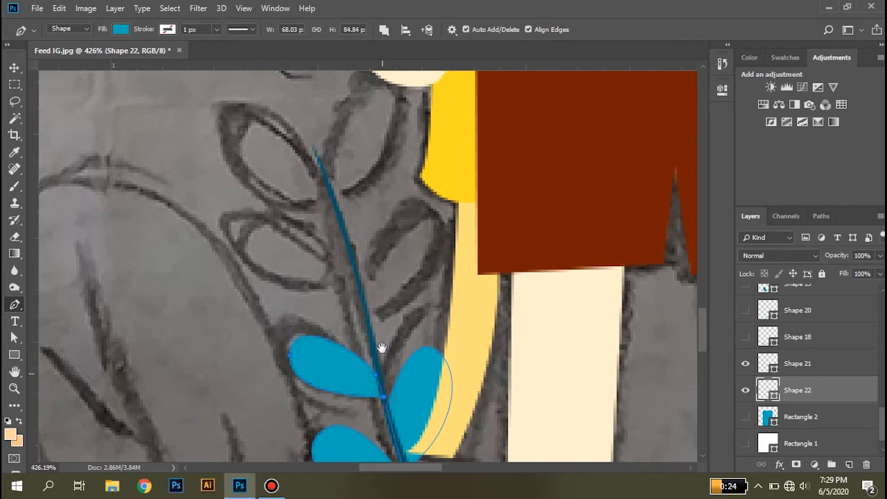
# Trace the third leaflet from the bottom on the leg side of the stem
pyautogui.scroll(2, 382, 411)
pyautogui.moveTo(449, 298)
pyautogui.mouseDown()
pyautogui.moveTo(424, 246)
pyautogui.moveTo(410, 245)
pyautogui.mouseUp()
pyautogui.moveTo(372, 378); pyautogui.dragTo(373, 394)
pyautogui.click(377, 397)
# Trace the outer leaflet just below the topmost pair on the stem
pyautogui.press('space')
pyautogui.moveTo(376, 320); pyautogui.dragTo(385, 393)
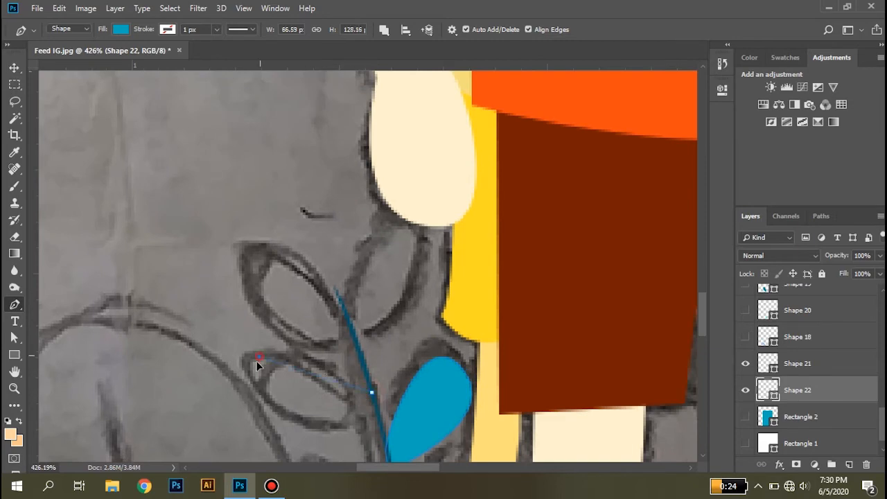
pyautogui.moveTo(312, 400); pyautogui.dragTo(287, 301)
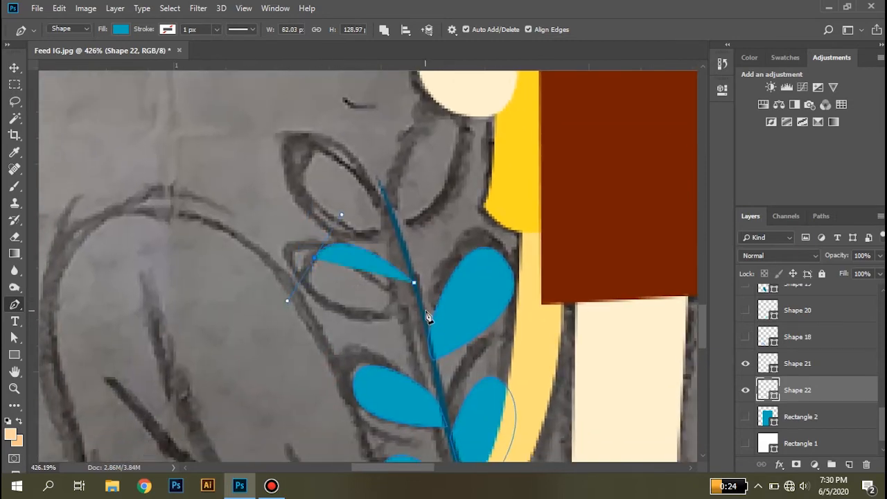
pyautogui.scroll(2, 390, 277)
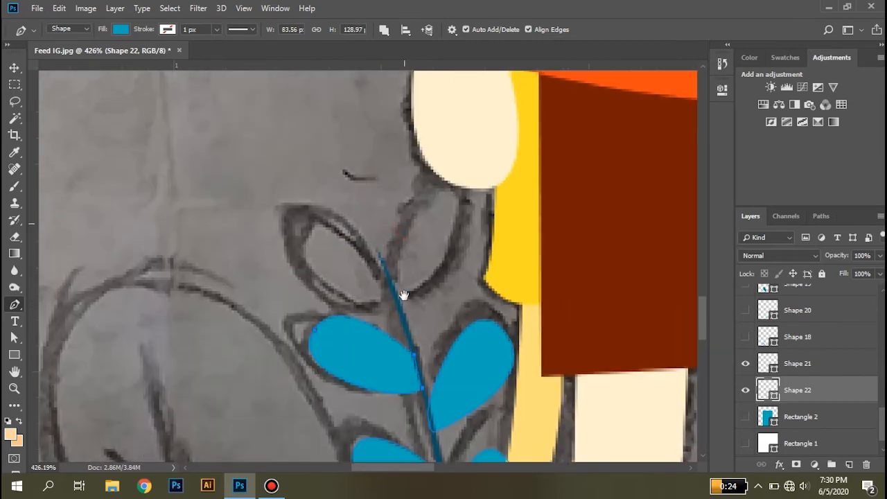
pyautogui.scroll(-1, 388, 276)
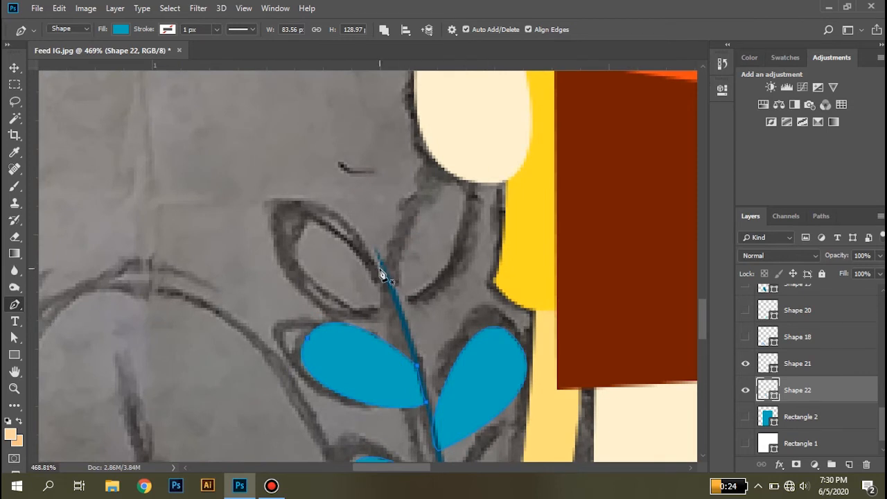
# Trace the topmost pair of leaflets on either side of the stem's tip and deselect the finished shape
pyautogui.click(383, 271)
pyautogui.moveTo(399, 305)
pyautogui.mouseDown()
pyautogui.moveTo(402, 311)
pyautogui.moveTo(388, 305)
pyautogui.mouseUp()
pyautogui.click(401, 311)
pyautogui.moveTo(283, 257); pyautogui.dragTo(291, 187)
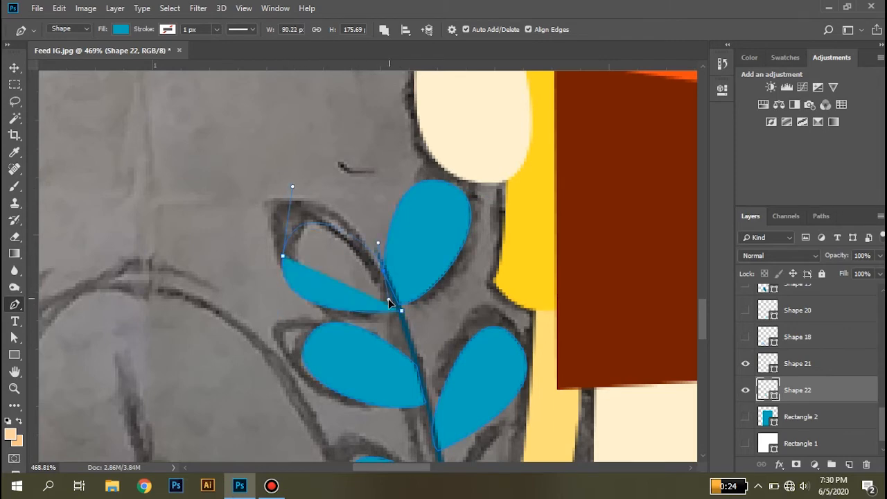
pyautogui.moveTo(402, 310); pyautogui.dragTo(391, 296)
pyautogui.press('b')
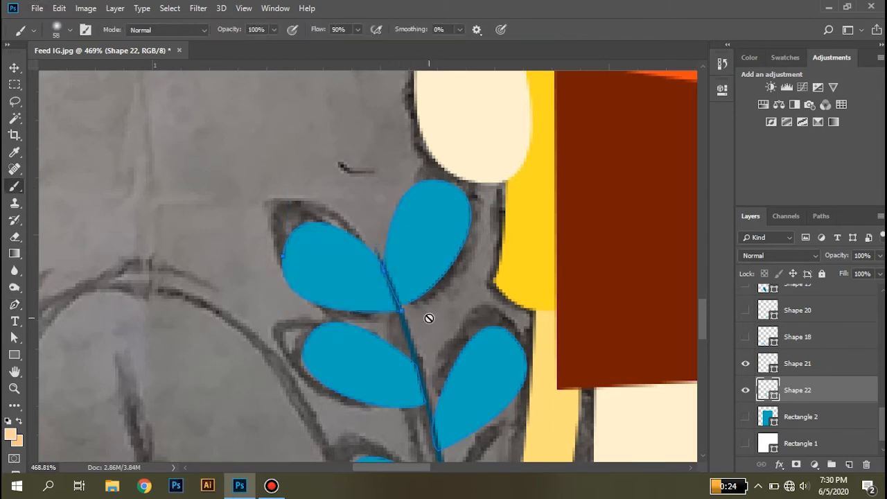
pyautogui.press('v')
pyautogui.click(431, 323)
# Fill the branch's leaflets with the light blue 75c4ff sampled from the leaflets in the reference illustration
pyautogui.scroll(-8, 434, 329)
pyautogui.scroll(-7, 434, 369)
pyautogui.scroll(11, 475, 174)
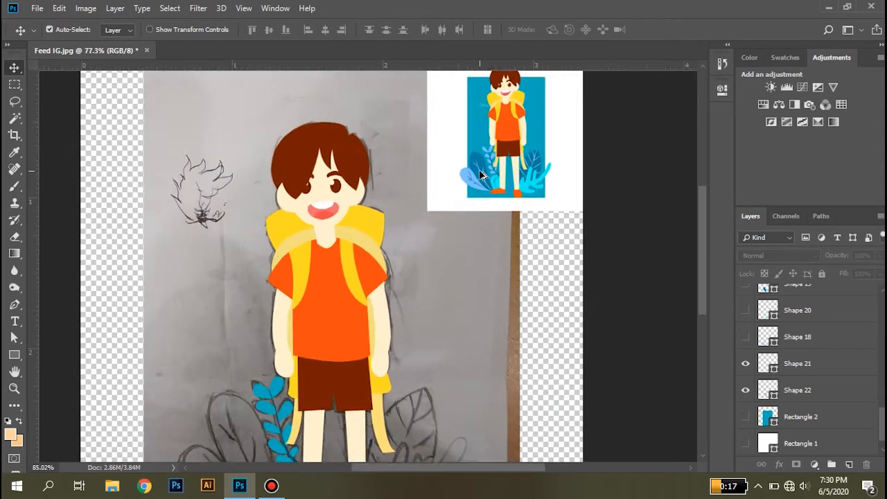
pyautogui.scroll(-5, 407, 261)
pyautogui.scroll(5, 159, 449)
pyautogui.click(158, 447)
pyautogui.scroll(5, 455, 227)
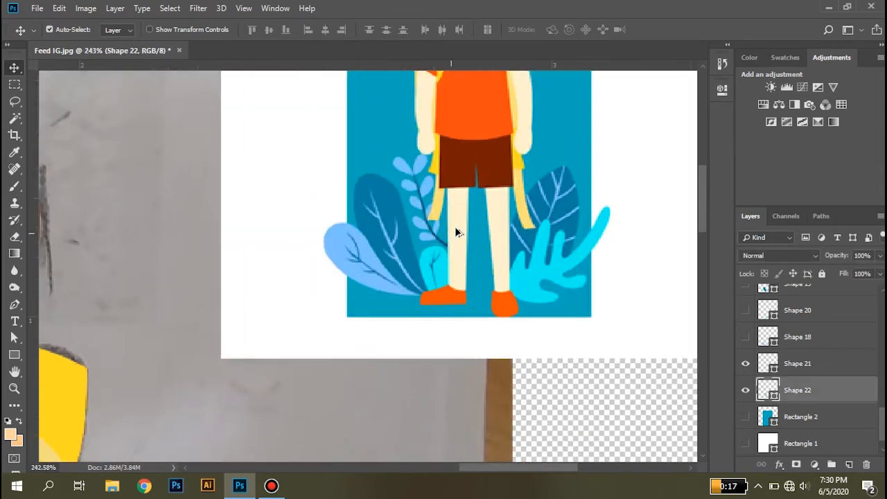
pyautogui.press('i')
pyautogui.doubleClick(767, 390)
pyautogui.click(418, 169)
pyautogui.click(823, 209)
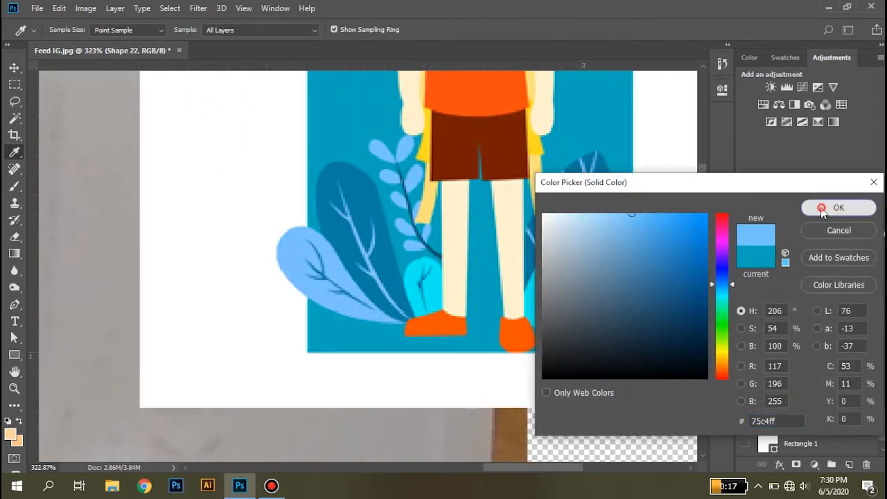
# Show the teal panel and toggle the hidden leaf layers to check the coloured branch against them
pyautogui.press('v')
pyautogui.scroll(-7, 159, 296)
pyautogui.moveTo(159, 296); pyautogui.dragTo(365, 202)
pyautogui.click(756, 418)
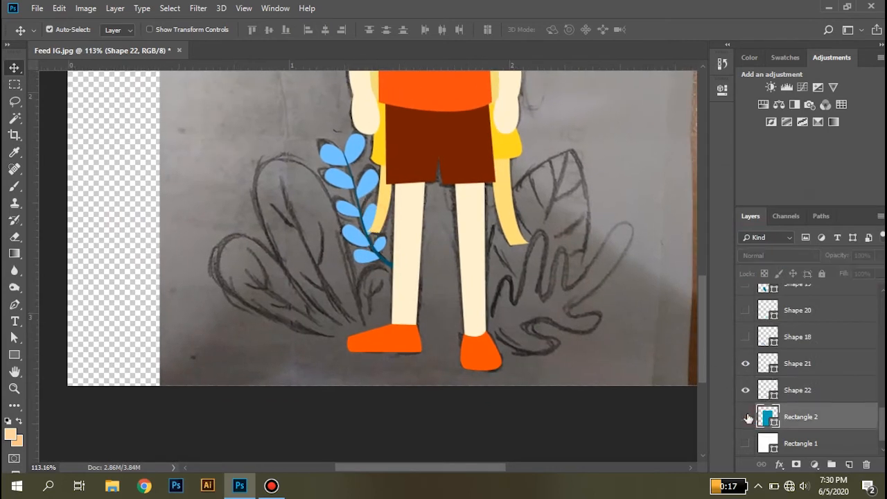
pyautogui.click(746, 417)
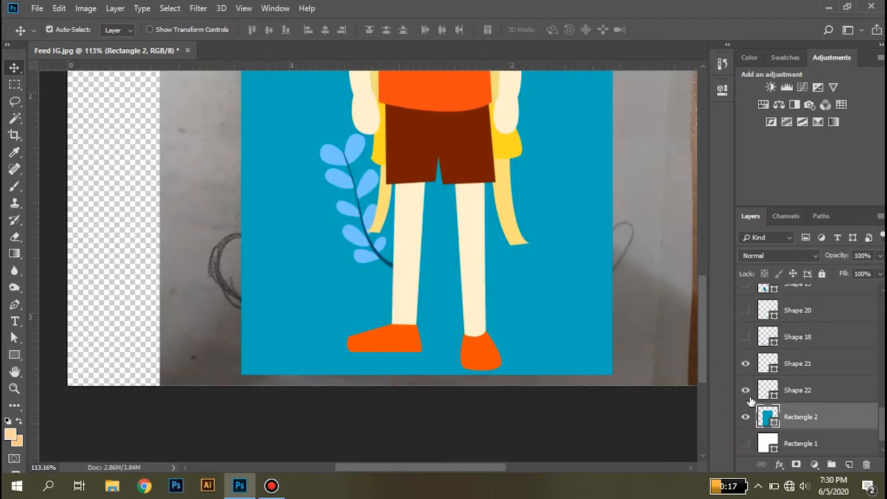
pyautogui.click(746, 336)
pyautogui.click(745, 336)
pyautogui.click(746, 336)
pyautogui.click(746, 336)
pyautogui.click(746, 310)
pyautogui.scroll(2, 753, 321)
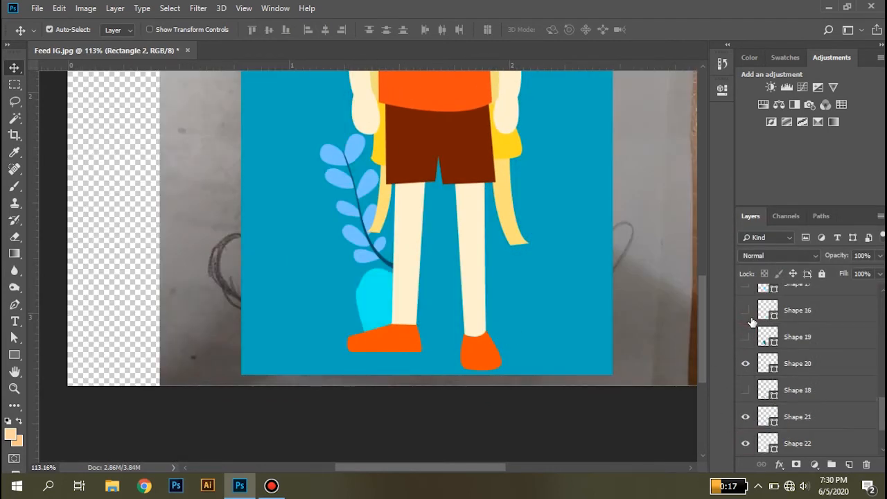
# Hide the small cyan leaf and show the cyan finger-shaped plant and the dark blue leaf behind it
pyautogui.click(747, 352)
pyautogui.click(747, 337)
pyautogui.click(746, 338)
pyautogui.click(747, 311)
pyautogui.click(747, 312)
pyautogui.scroll(1, 748, 311)
pyautogui.click(747, 311)
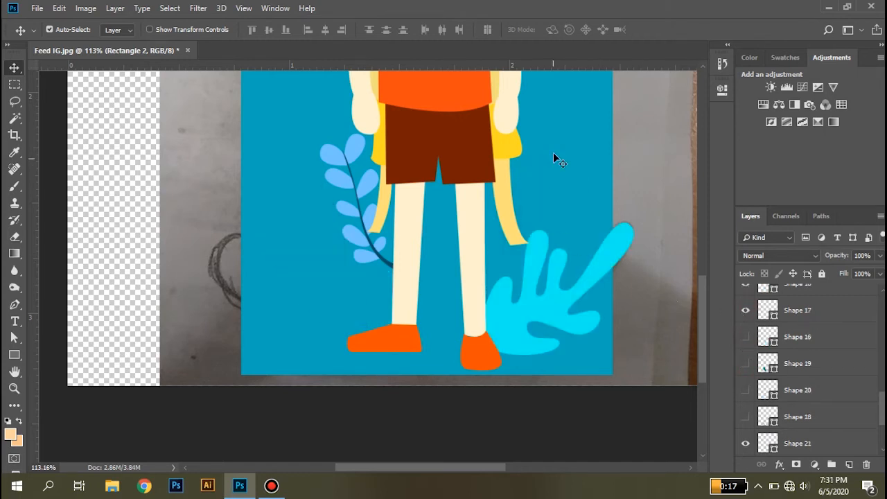
pyautogui.hotkey('ctrl', '0')
pyautogui.click(745, 337)
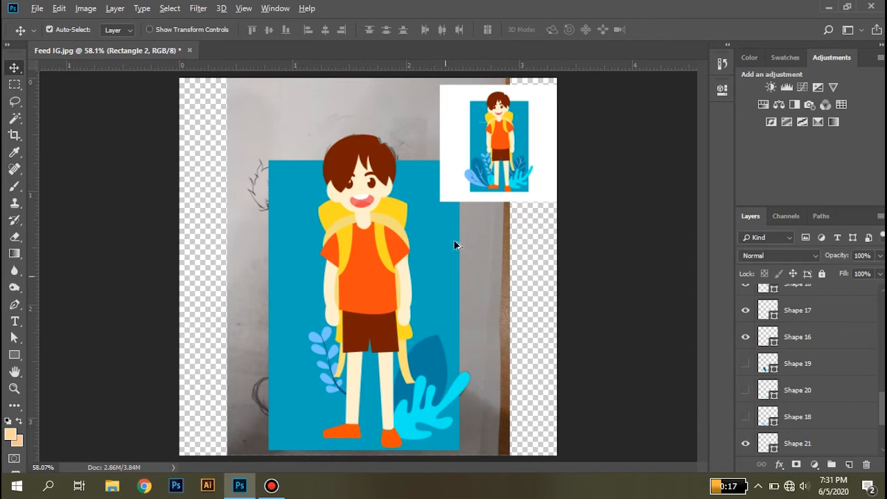
# Hide the teal panel and the dark blue leaf to expose the pencil veins in the sketch
pyautogui.press('p')
pyautogui.scroll(-2, 797, 375)
pyautogui.click(746, 390)
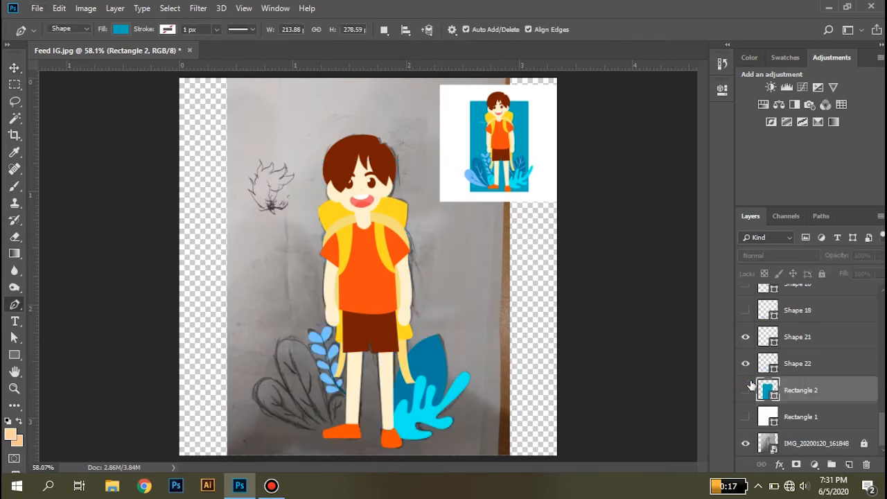
pyautogui.click(745, 363)
pyautogui.click(745, 337)
pyautogui.click(748, 363)
pyautogui.click(746, 337)
pyautogui.scroll(2, 754, 379)
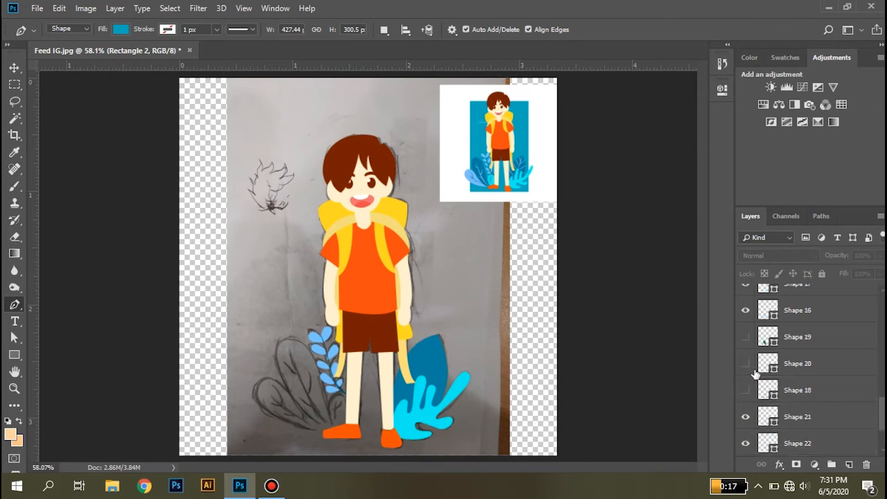
pyautogui.click(745, 337)
pyautogui.click(747, 337)
pyautogui.click(746, 337)
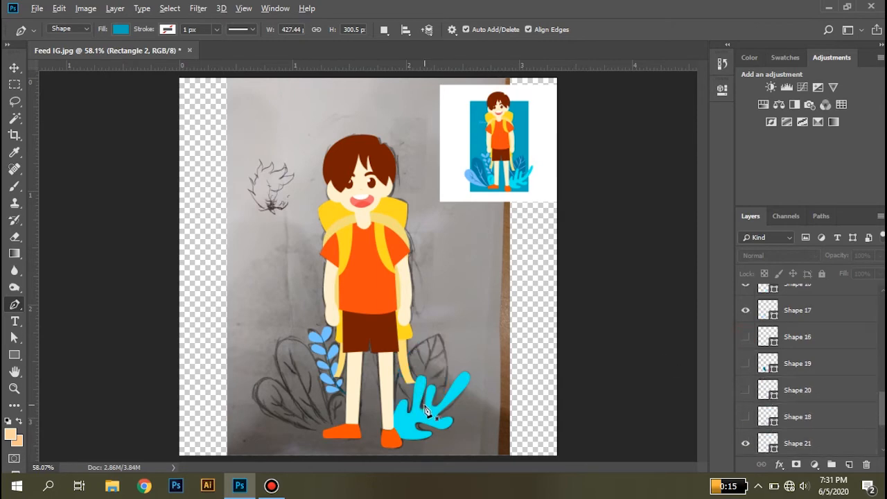
# Trace the large leaf's central vein from base to tip as a thin tapered shape about 74 by 218 px
pyautogui.scroll(3, 427, 410)
pyautogui.click(402, 415)
pyautogui.click(451, 271)
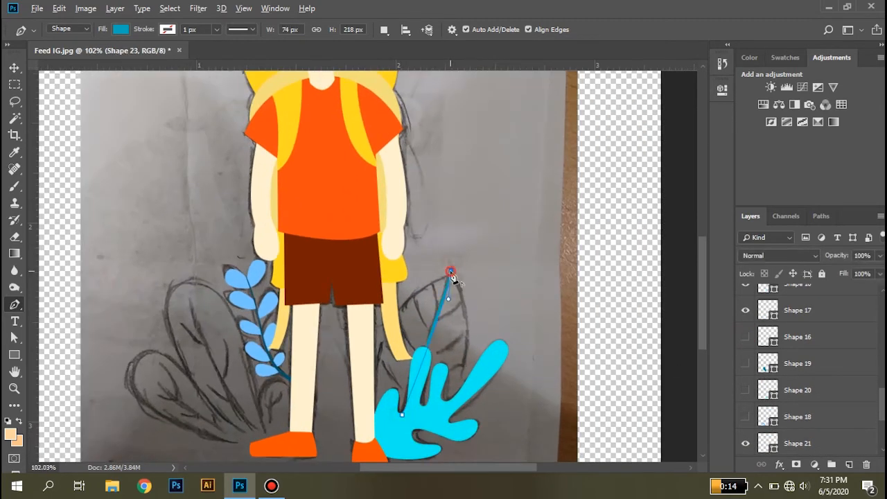
pyautogui.moveTo(377, 441); pyautogui.dragTo(373, 462)
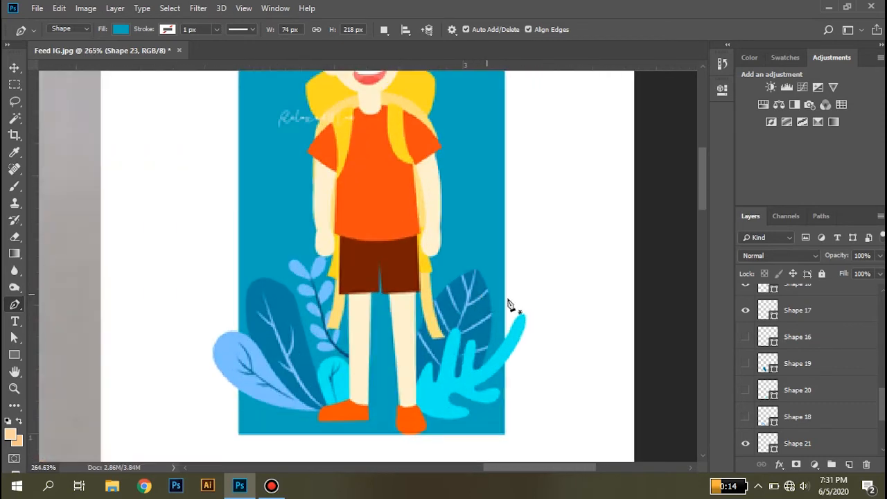
# Fill the central vein with the light blue 79bdf5 sampled from the leaf vein in the reference illustration
pyautogui.scroll(-3, 804, 388)
pyautogui.doubleClick(768, 416)
pyautogui.click(475, 286)
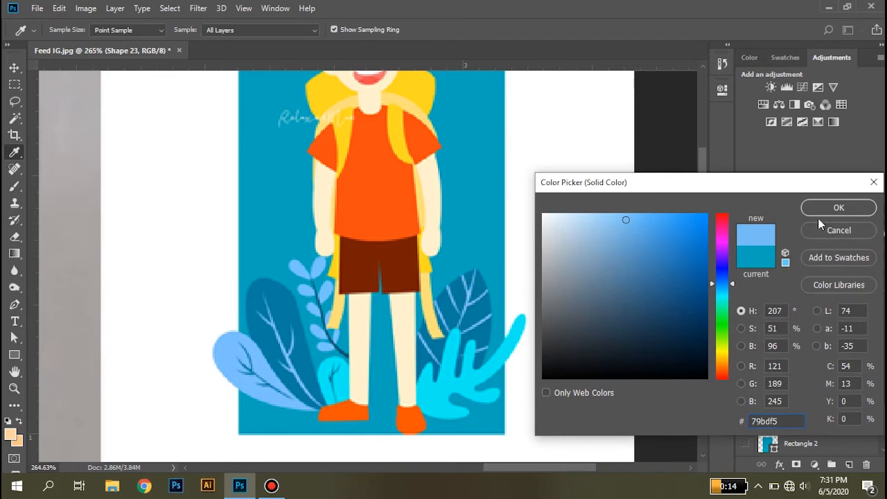
pyautogui.click(821, 208)
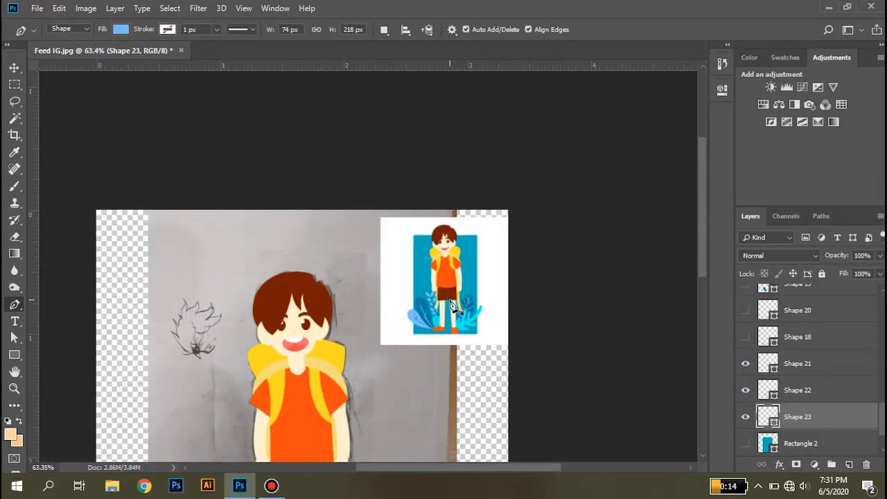
pyautogui.scroll(5, 451, 305)
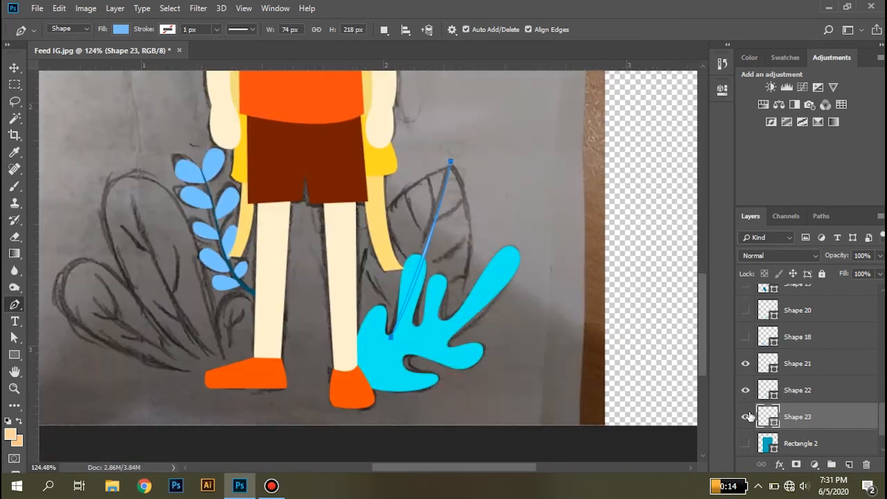
pyautogui.click(746, 443)
pyautogui.click(746, 444)
pyautogui.click(746, 337)
pyautogui.click(746, 337)
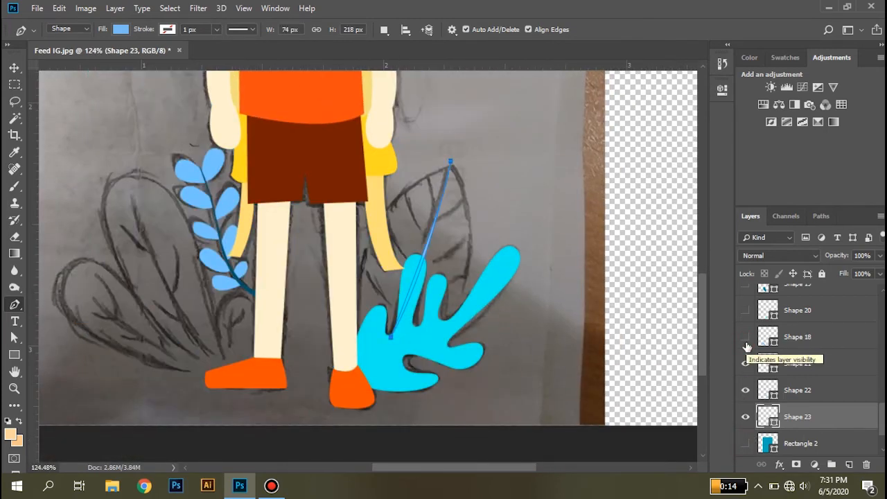
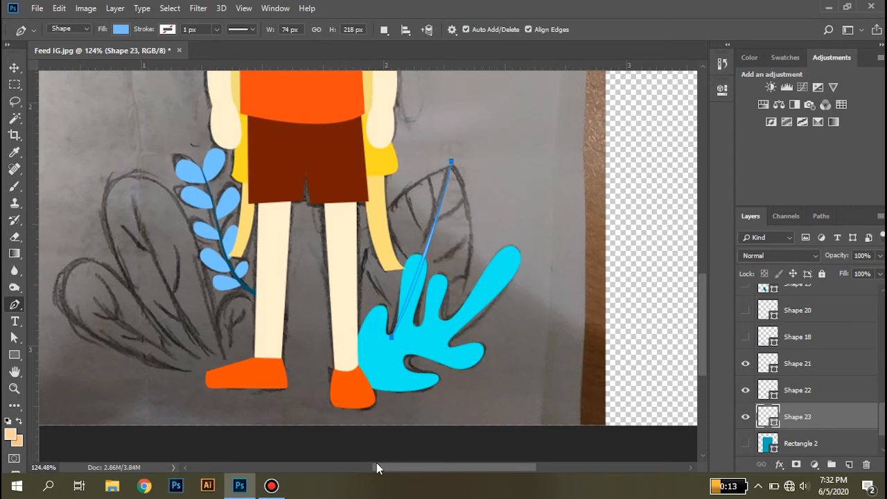
pyautogui.click(333, 446)
pyautogui.rightClick(332, 445)
pyautogui.click(646, 433)
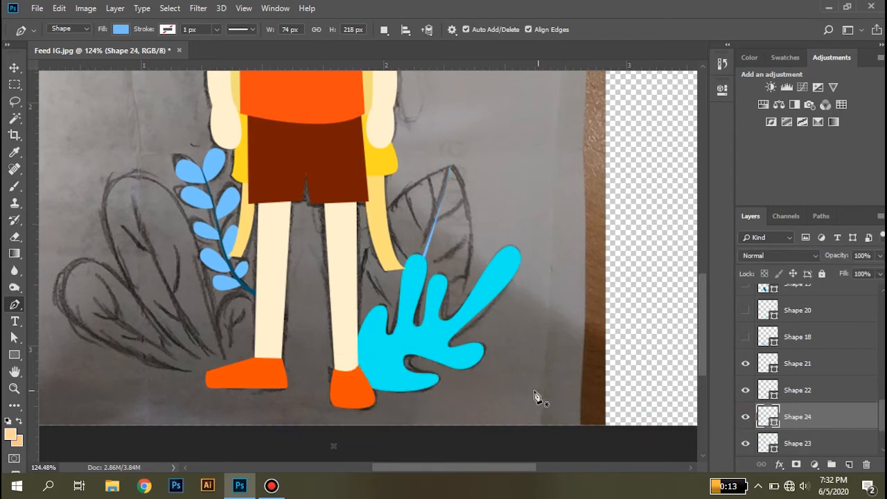
pyautogui.hotkey('ctrl', 'z')
pyautogui.click(747, 420)
pyautogui.click(747, 420)
# Adjust the curve of the leaf's central vein with its tip handle to follow the sketch, and deselect the shape
pyautogui.scroll(3, 462, 216)
pyautogui.keyDown('ctrl'); pyautogui.click(459, 211); pyautogui.keyUp('ctrl')
pyautogui.moveTo(444, 309); pyautogui.dragTo(437, 257)
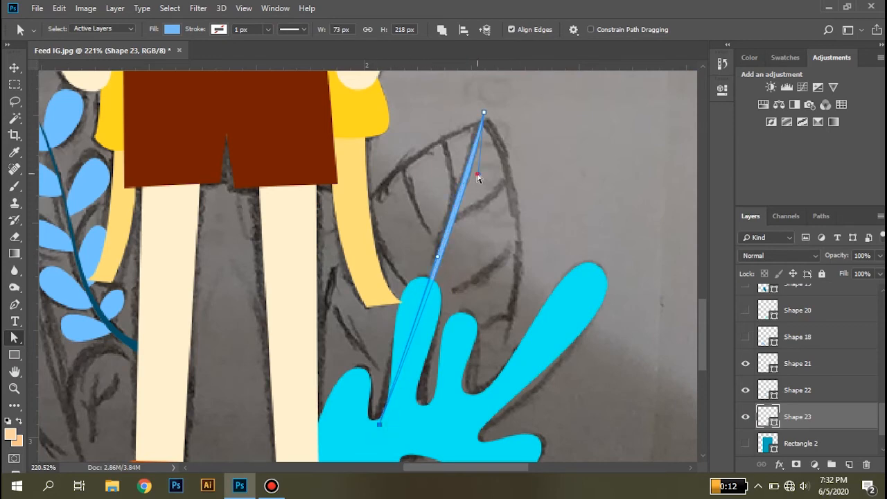
pyautogui.press('v')
pyautogui.click(499, 205)
pyautogui.scroll(-5, 498, 217)
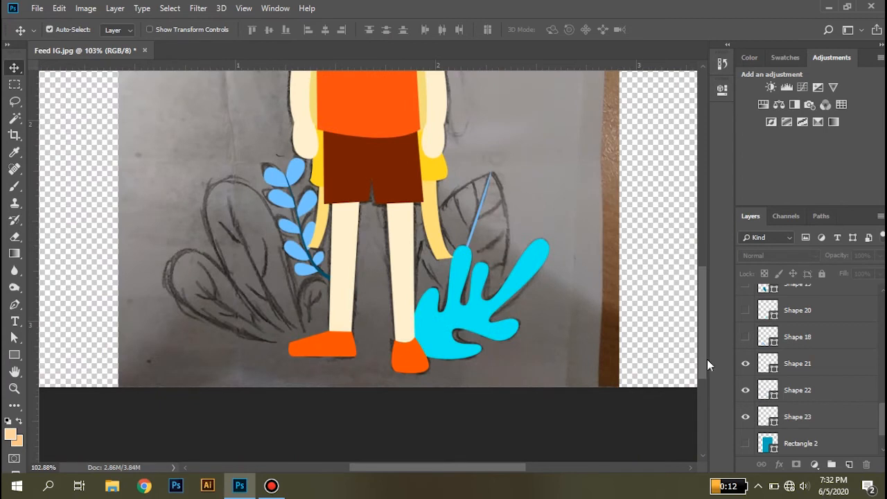
# Toggle the plant layers on and off to identify which shape each one holds
pyautogui.click(747, 338)
pyautogui.click(747, 338)
pyautogui.click(746, 311)
pyautogui.click(746, 311)
pyautogui.click(747, 366)
pyautogui.click(746, 365)
pyautogui.click(747, 365)
pyautogui.click(746, 365)
pyautogui.click(747, 364)
pyautogui.click(746, 390)
pyautogui.click(746, 391)
pyautogui.click(747, 390)
pyautogui.click(746, 417)
pyautogui.click(746, 416)
pyautogui.scroll(3, 751, 339)
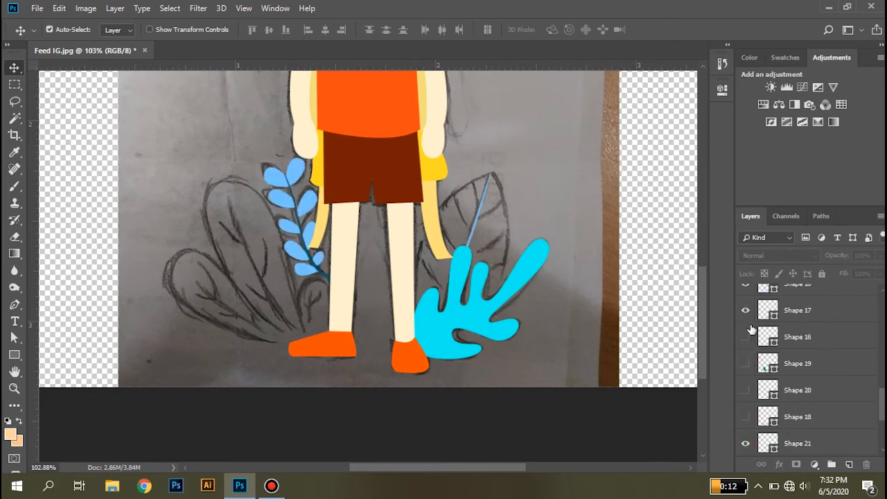
# Show the dark blue leaf and move the central vein's layer directly above it, beneath the cyan plant
pyautogui.click(745, 336)
pyautogui.click(745, 337)
pyautogui.click(746, 311)
pyautogui.click(746, 311)
pyautogui.click(746, 364)
pyautogui.scroll(-3, 753, 374)
pyautogui.moveTo(803, 390); pyautogui.dragTo(752, 352)
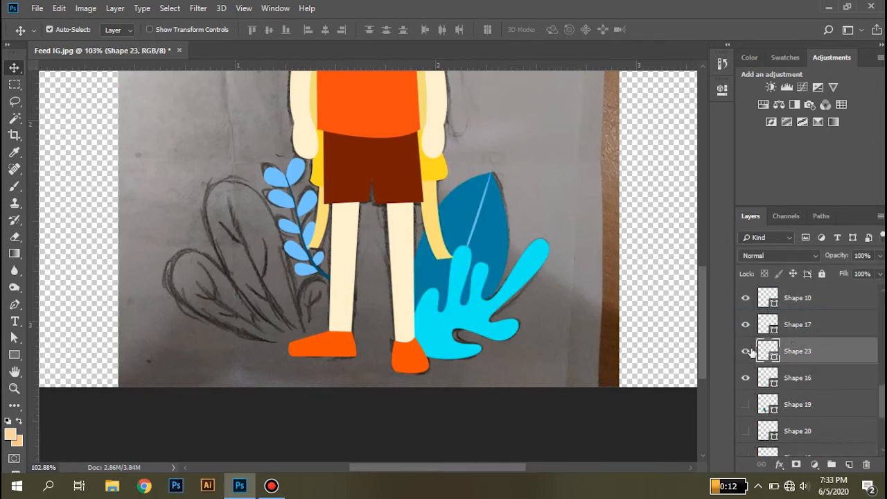
# Hide the dark blue leaf again to expose the pencil side veins around the central vein
pyautogui.scroll(-5, 525, 217)
pyautogui.scroll(6, 525, 217)
pyautogui.scroll(-3, 525, 218)
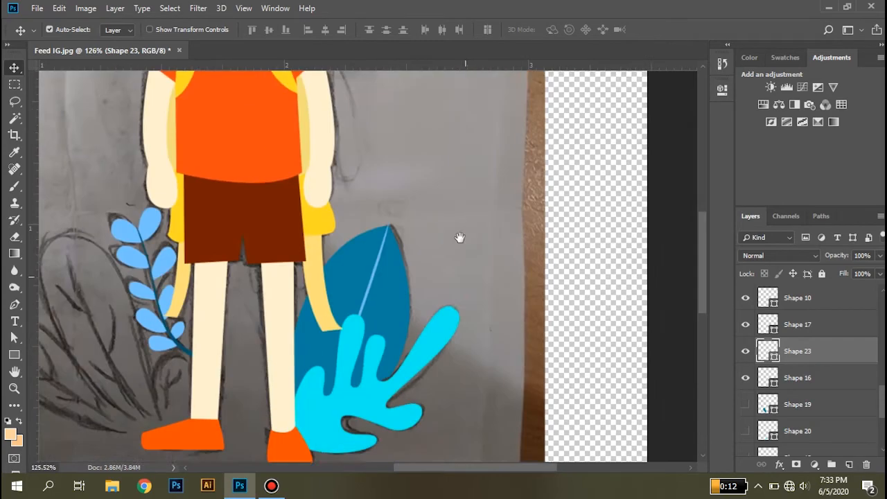
pyautogui.hscroll(-2, 525, 218)
pyautogui.scroll(-1, 810, 431)
pyautogui.click(746, 352)
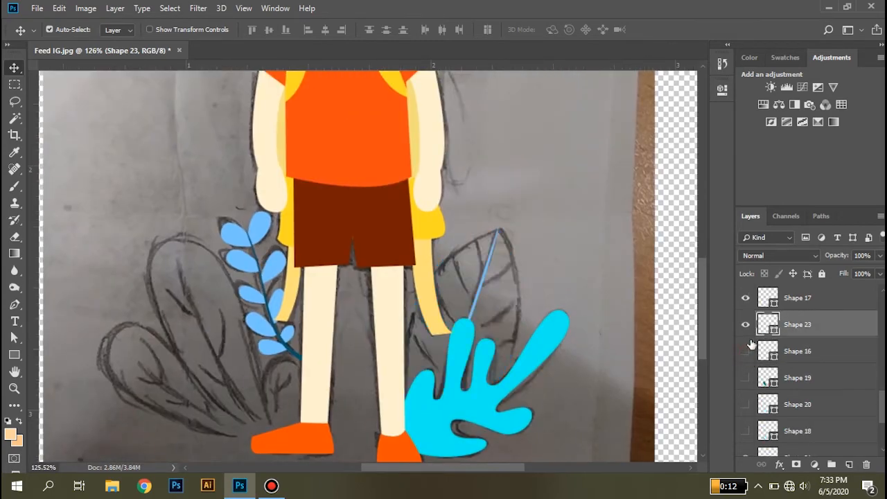
# Trace the topmost side vein on each side of the central vein, combining both with the existing vein shape
pyautogui.press('p')
pyautogui.click(384, 29)
pyautogui.click(412, 44)
pyautogui.scroll(5, 479, 247)
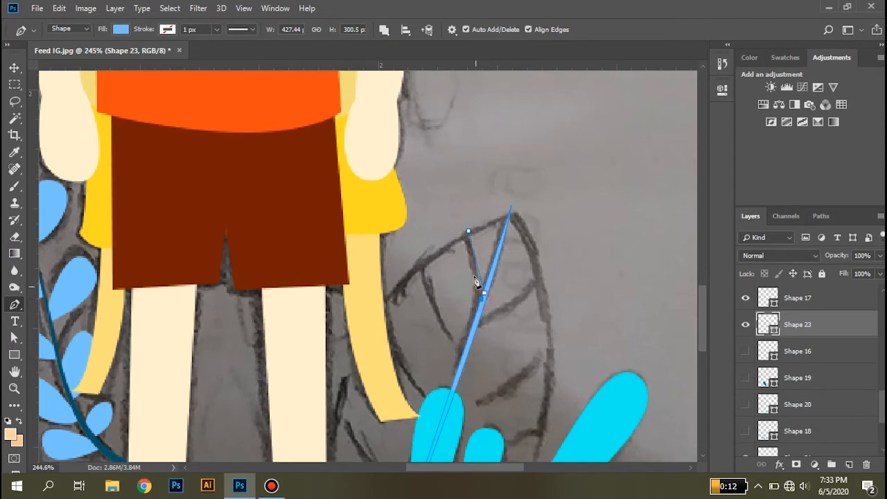
pyautogui.click(467, 231)
pyautogui.click(476, 320)
pyautogui.moveTo(475, 323); pyautogui.dragTo(414, 340)
pyautogui.moveTo(455, 367); pyautogui.dragTo(487, 312)
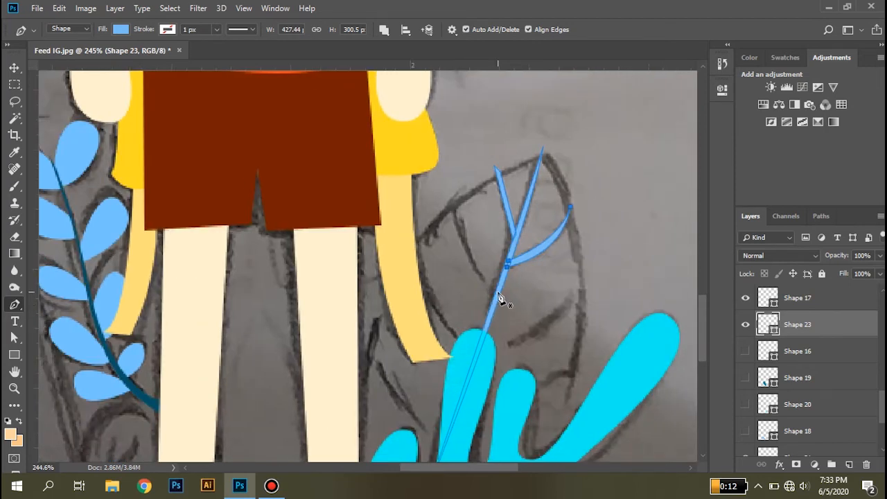
# Trace the second side vein on the leg side of the central vein
pyautogui.click(454, 191)
pyautogui.moveTo(496, 293); pyautogui.dragTo(515, 285)
pyautogui.press('Return')
# Trace the second side vein on the outer side as a slim upward curve to the leaf's edge
pyautogui.click(584, 280)
pyautogui.moveTo(415, 361); pyautogui.dragTo(414, 361)
pyautogui.keyDown('alt'); pyautogui.click(476, 350); pyautogui.keyUp('alt')
pyautogui.click(475, 356)
pyautogui.doubleClick(585, 279)
pyautogui.click(585, 279)
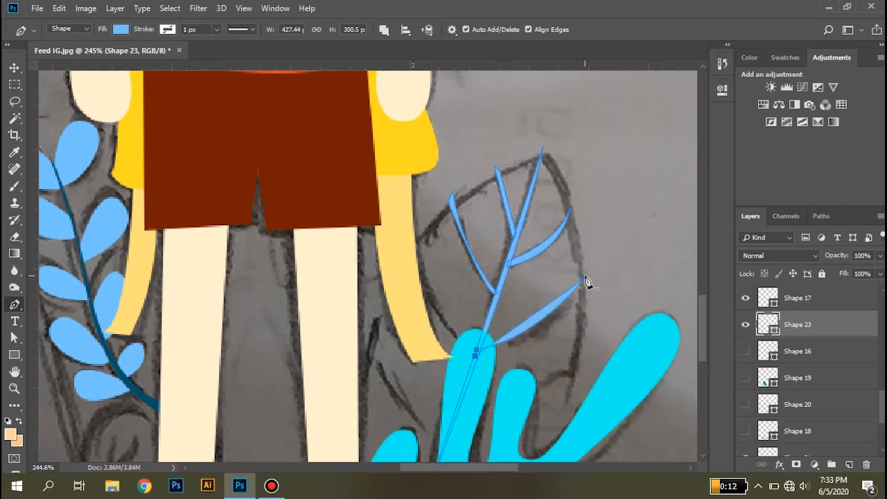
pyautogui.moveTo(627, 211); pyautogui.dragTo(626, 211)
pyautogui.moveTo(511, 356); pyautogui.dragTo(537, 286)
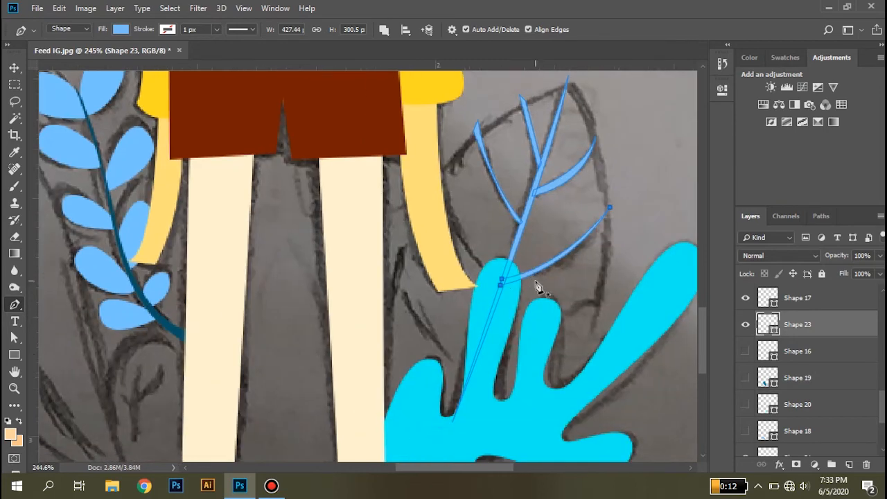
# Trace the two lowest side veins on the leg side of the central vein
pyautogui.click(433, 176)
pyautogui.click(502, 281)
pyautogui.click(501, 282)
pyautogui.click(432, 178)
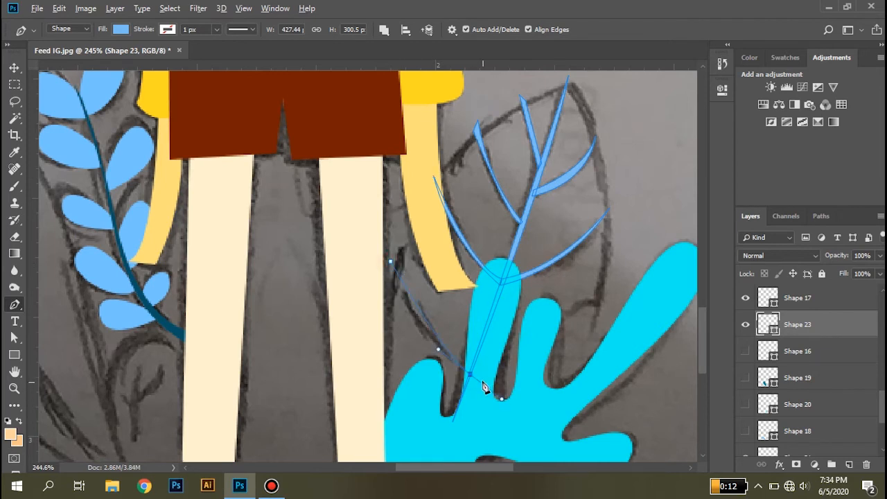
pyautogui.click(391, 262)
pyautogui.press('v')
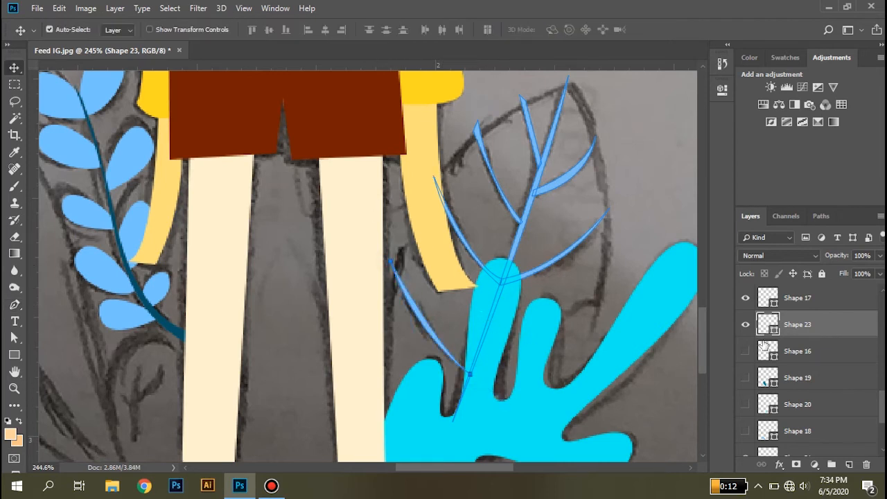
# Show the dark blue leaf and clip the vein shape to it
pyautogui.click(745, 352)
pyautogui.click(817, 333)
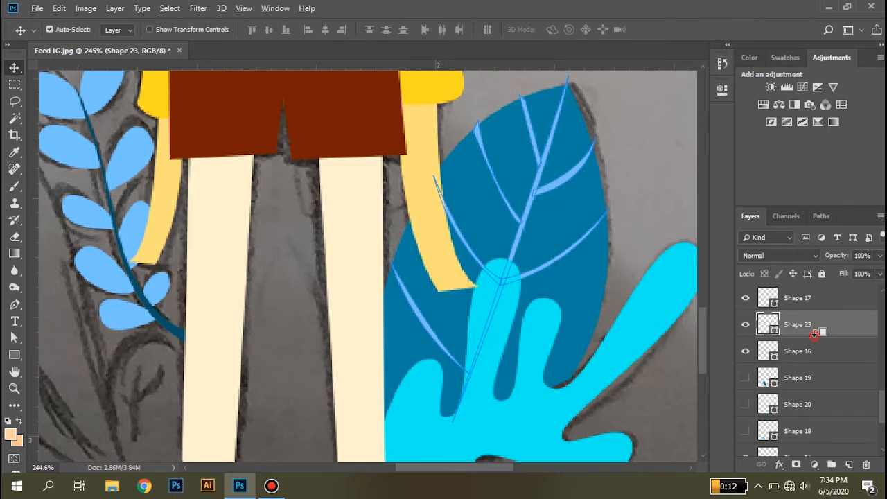
pyautogui.keyDown('alt'); pyautogui.click(816, 332); pyautogui.keyUp('alt')
pyautogui.scroll(-5, 645, 275)
pyautogui.scroll(1, 602, 323)
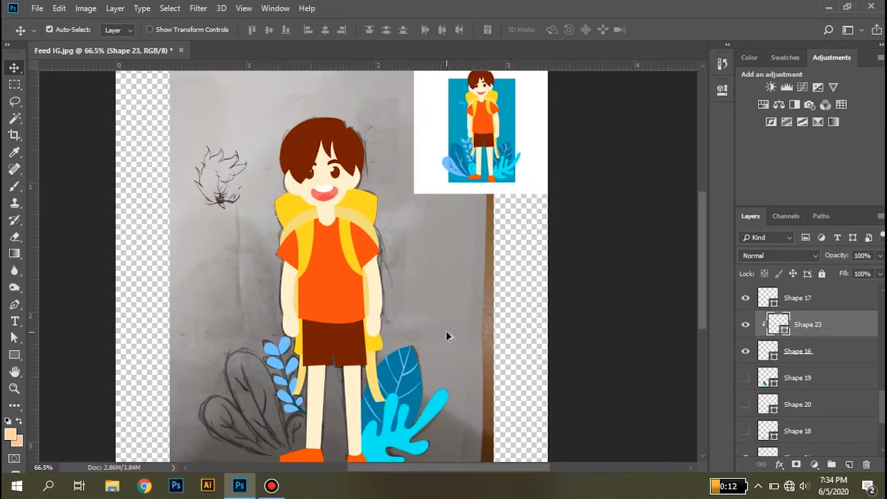
# Add a lower side vein on the leaf's outer side, partly behind the cyan plant, combined with the vein shape
pyautogui.scroll(6, 416, 374)
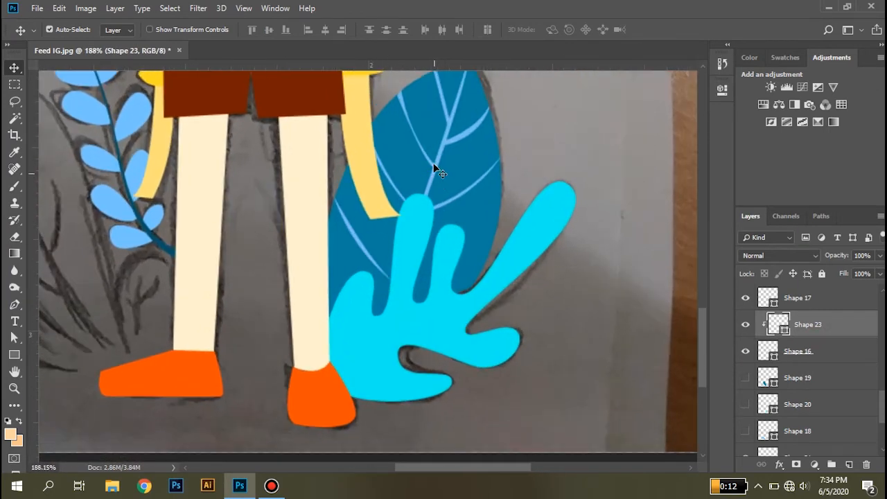
pyautogui.press('p')
pyautogui.click(384, 29)
pyautogui.click(413, 54)
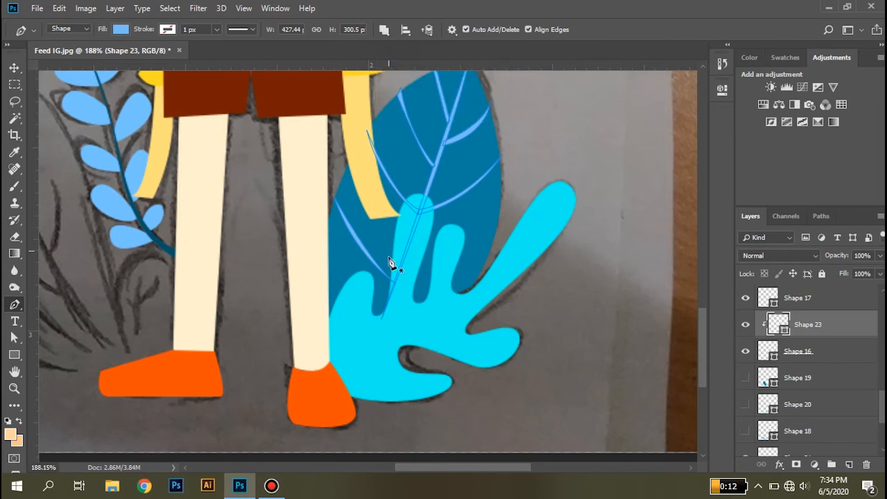
pyautogui.click(404, 253)
pyautogui.moveTo(500, 212); pyautogui.dragTo(431, 254)
pyautogui.click(404, 255)
pyautogui.press('v')
pyautogui.click(502, 251)
pyautogui.scroll(-3, 494, 242)
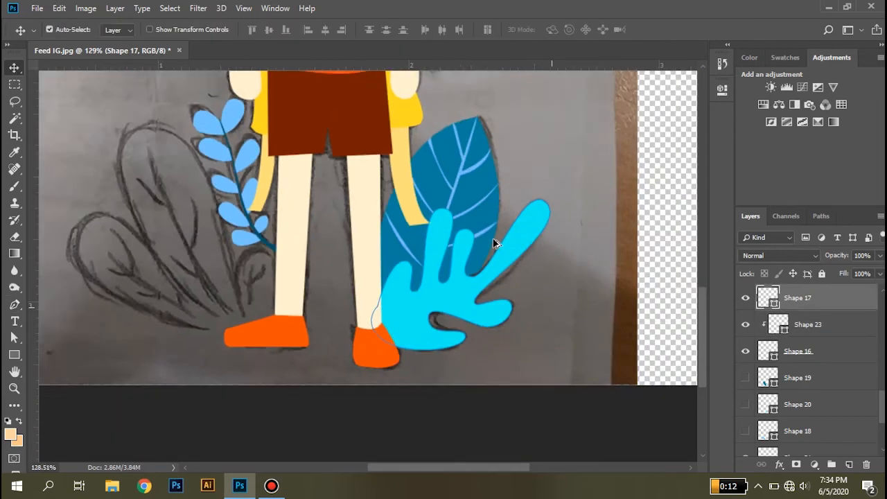
# Locate and select the small cyan leaf behind the shoe, and hide it to expose its pencil veins
pyautogui.scroll(3, 319, 254)
pyautogui.scroll(-1, 797, 346)
pyautogui.click(746, 351)
pyautogui.click(746, 351)
pyautogui.click(745, 405)
pyautogui.click(746, 405)
pyautogui.click(746, 378)
pyautogui.click(746, 377)
pyautogui.click(746, 378)
pyautogui.scroll(3, 326, 277)
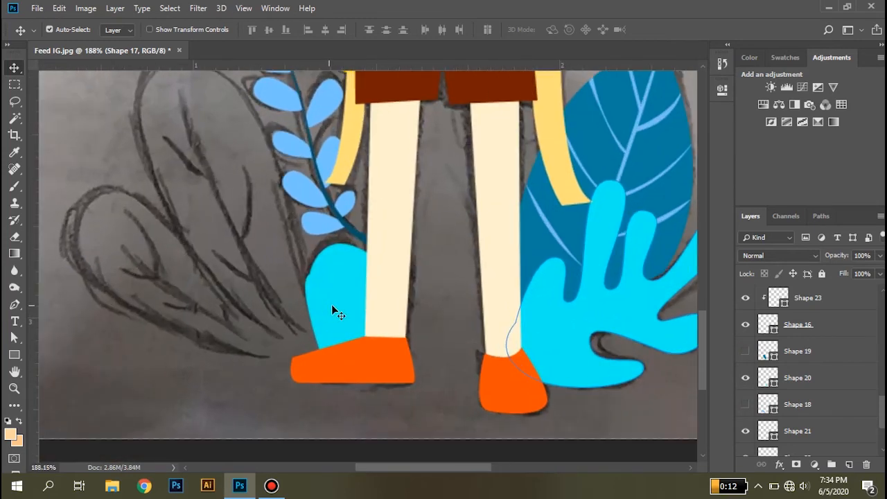
pyautogui.click(331, 310)
pyautogui.click(746, 377)
pyautogui.press('p')
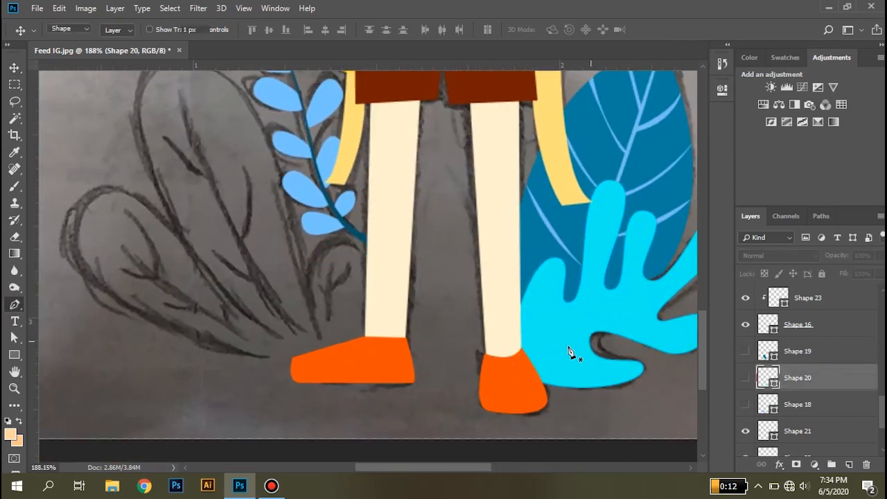
# Trace the pencil veins of the small leaf behind the shoe as one shape with a central stem and three branching tips
pyautogui.scroll(1, 329, 343)
pyautogui.click(335, 345)
pyautogui.moveTo(341, 270)
pyautogui.mouseDown()
pyautogui.moveTo(352, 251)
pyautogui.moveTo(357, 266)
pyautogui.mouseUp()
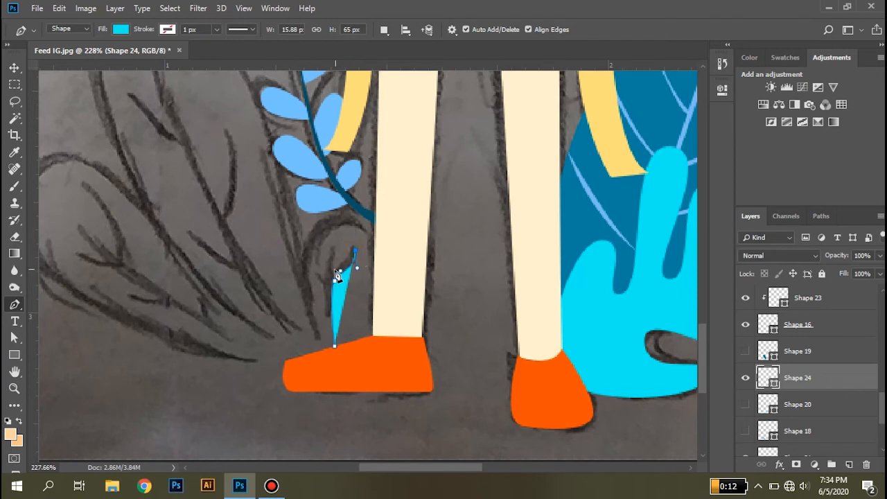
pyautogui.click(335, 278)
pyautogui.click(334, 281)
pyautogui.click(321, 274)
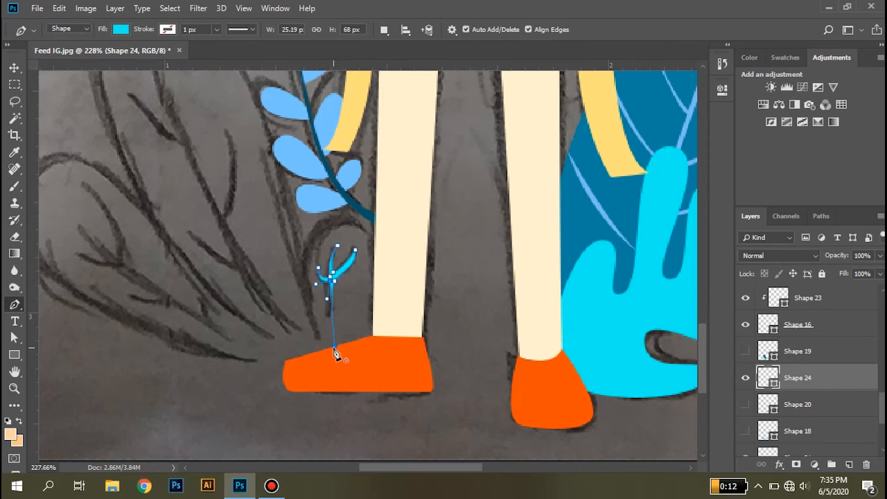
# Recolour the small leaf's vein shape with the dark blue 026a89 sampled from the matching veins in the reference illustration
pyautogui.press('v')
pyautogui.scroll(-3, 355, 314)
pyautogui.click(345, 291)
pyautogui.moveTo(513, 109); pyautogui.dragTo(448, 222)
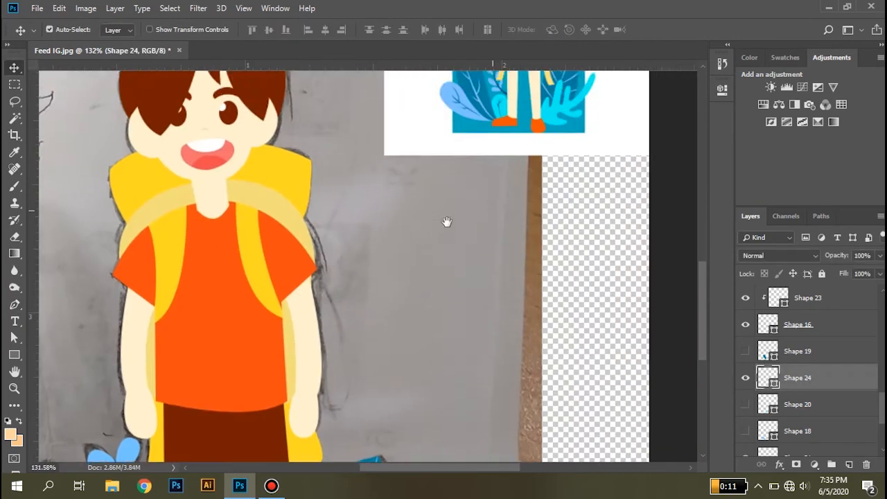
pyautogui.moveTo(521, 133); pyautogui.dragTo(479, 233)
pyautogui.doubleClick(768, 378)
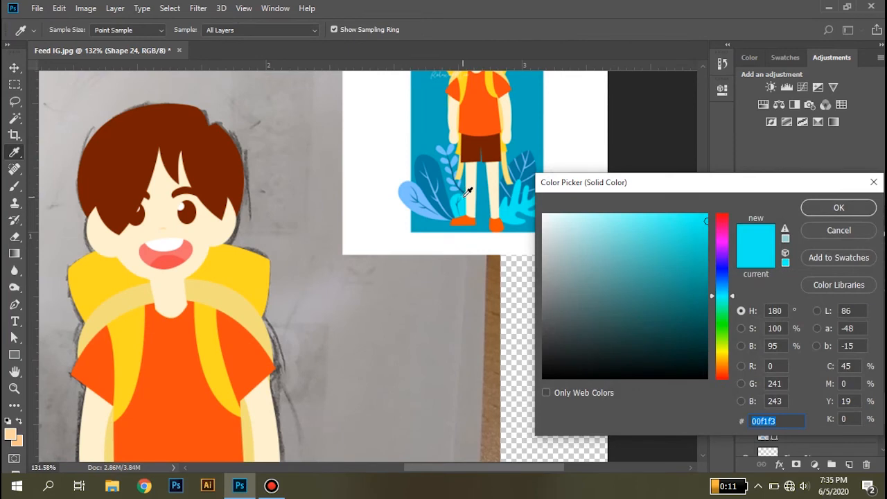
pyautogui.click(839, 208)
pyautogui.scroll(5, 476, 159)
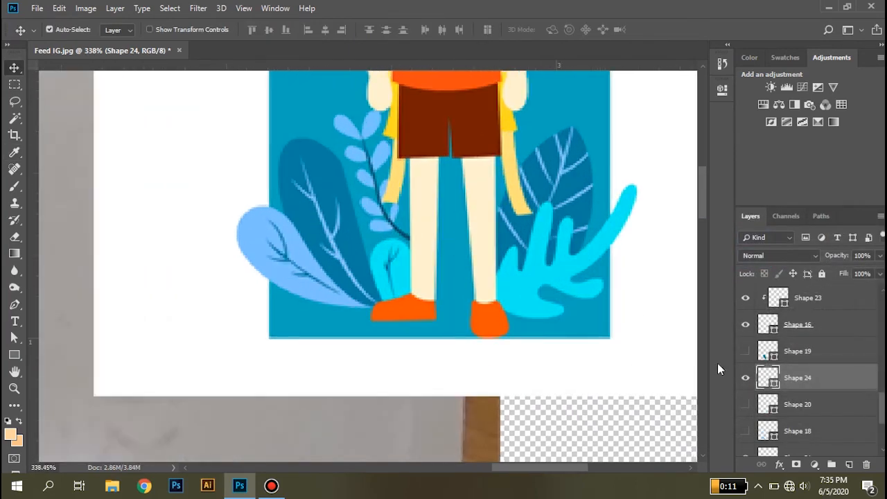
pyautogui.click(390, 264)
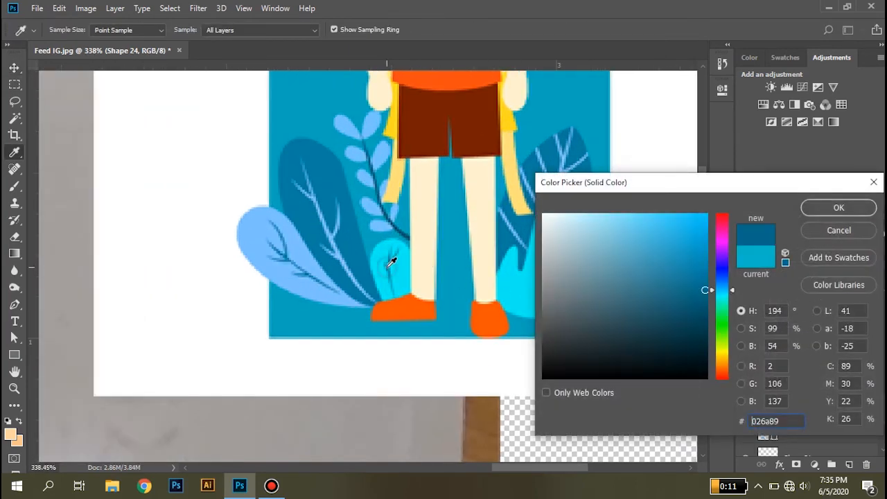
pyautogui.click(838, 208)
pyautogui.scroll(-6, 340, 337)
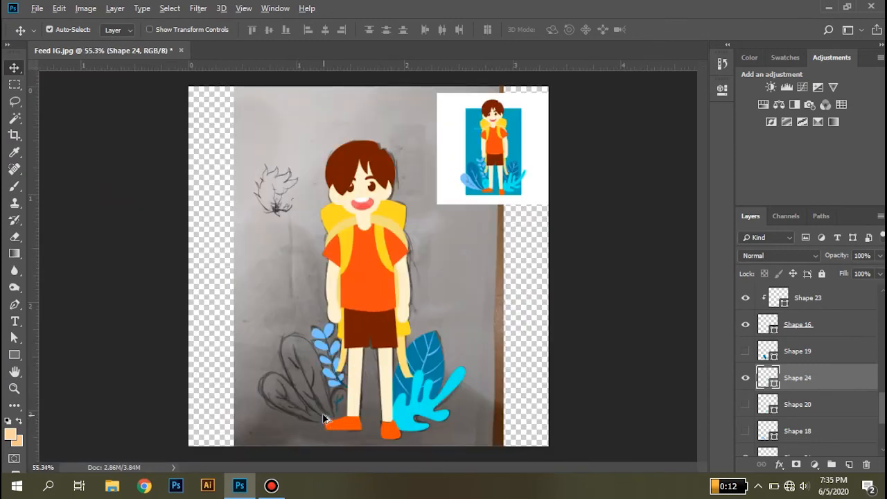
# Show the small cyan leaf behind its veins and the large dark blue leaf beside it
pyautogui.scroll(4, 326, 419)
pyautogui.click(745, 351)
pyautogui.click(745, 351)
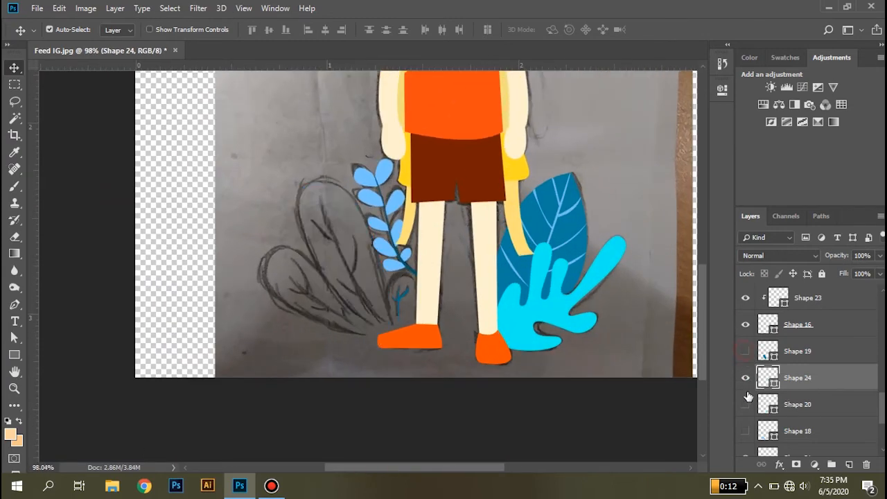
pyautogui.click(745, 402)
pyautogui.click(797, 405)
pyautogui.click(746, 351)
pyautogui.click(746, 352)
pyautogui.click(746, 351)
pyautogui.click(825, 375)
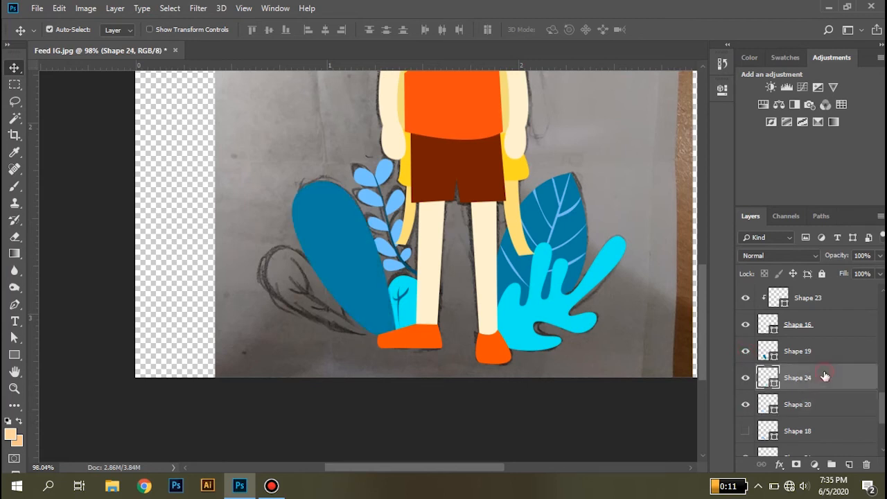
# Hide the large dark blue leaf and trace its lower central vein from the shoe with the side vein facing the leg
pyautogui.click(373, 280)
pyautogui.press('p')
pyautogui.click(746, 352)
pyautogui.scroll(2, 356, 317)
pyautogui.click(413, 345)
pyautogui.moveTo(353, 259); pyautogui.dragTo(339, 218)
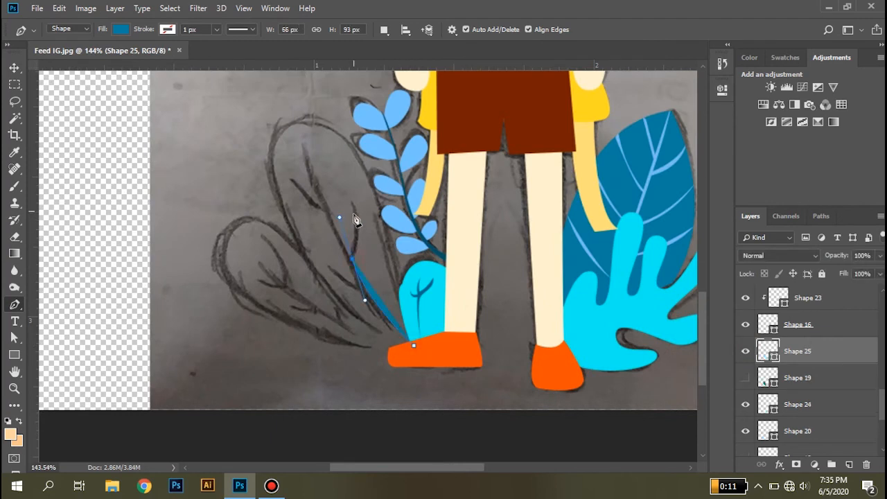
pyautogui.hotkey('ctrl', 'z')
pyautogui.hotkey('ctrl', 'shift', 'z')
pyautogui.moveTo(351, 203); pyautogui.dragTo(337, 167)
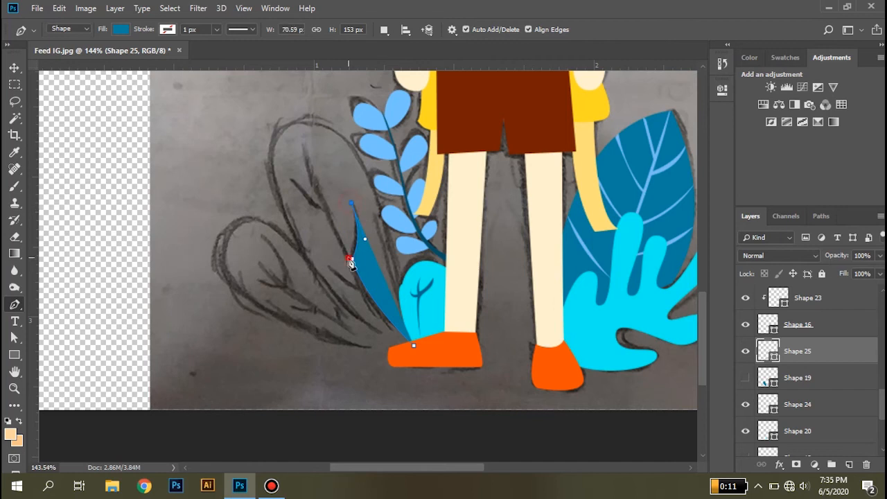
pyautogui.moveTo(334, 270); pyautogui.dragTo(333, 271)
# Extend the large leaf's central vein to its upper tip and add the upper outer side vein
pyautogui.moveTo(304, 145); pyautogui.dragTo(310, 180)
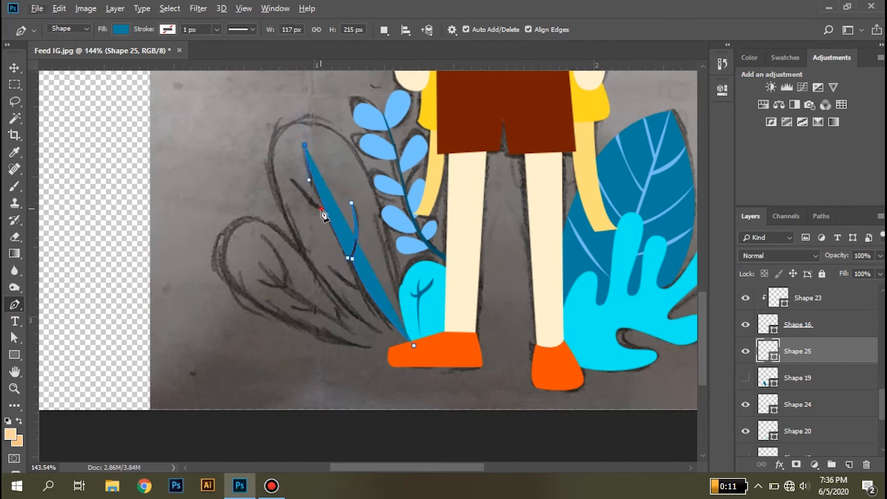
pyautogui.scroll(5, 323, 214)
pyautogui.moveTo(354, 266); pyautogui.dragTo(380, 329)
pyautogui.keyDown('alt'); pyautogui.click(333, 228); pyautogui.keyUp('alt')
pyautogui.moveTo(339, 201); pyautogui.dragTo(358, 295)
pyautogui.moveTo(246, 227); pyautogui.dragTo(224, 175)
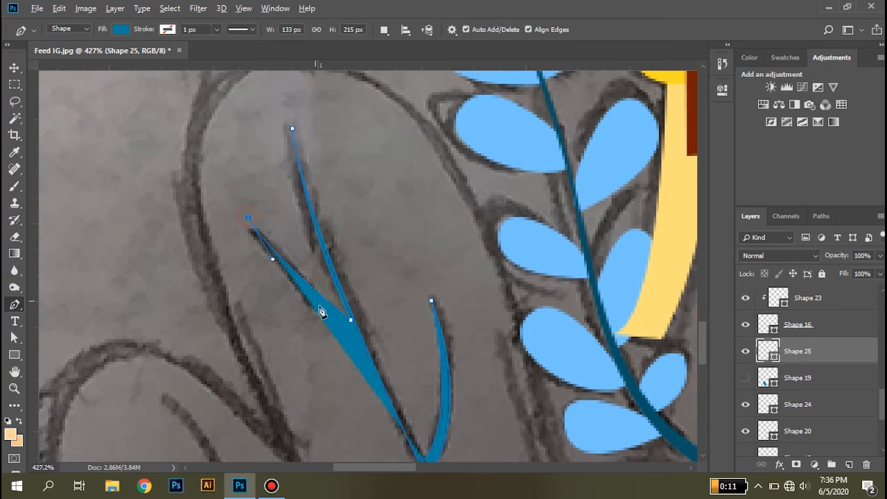
pyautogui.moveTo(355, 333); pyautogui.dragTo(404, 351)
# Add the large leaf's lower outer side vein and close the vein shape at the shoe
pyautogui.moveTo(313, 413); pyautogui.dragTo(341, 240)
pyautogui.click(397, 215)
pyautogui.click(312, 170)
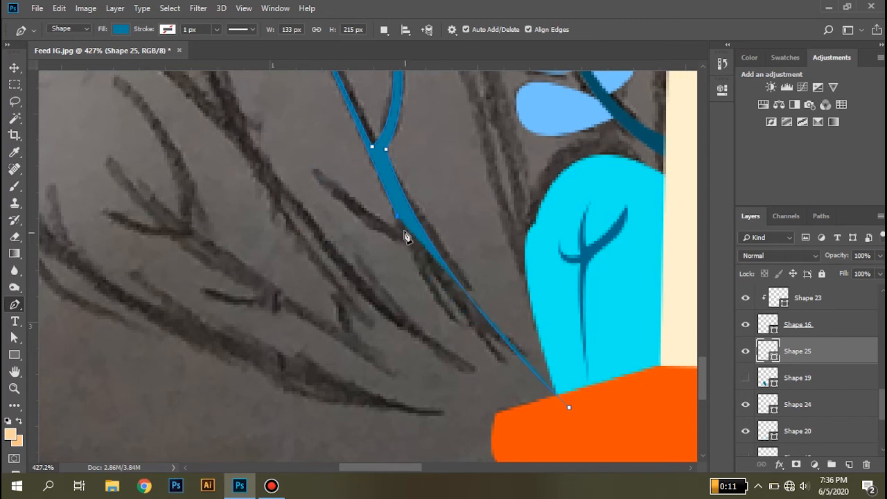
pyautogui.click(314, 166)
pyautogui.moveTo(408, 224); pyautogui.dragTo(473, 226)
pyautogui.keyDown('alt'); pyautogui.click(410, 226); pyautogui.keyUp('alt')
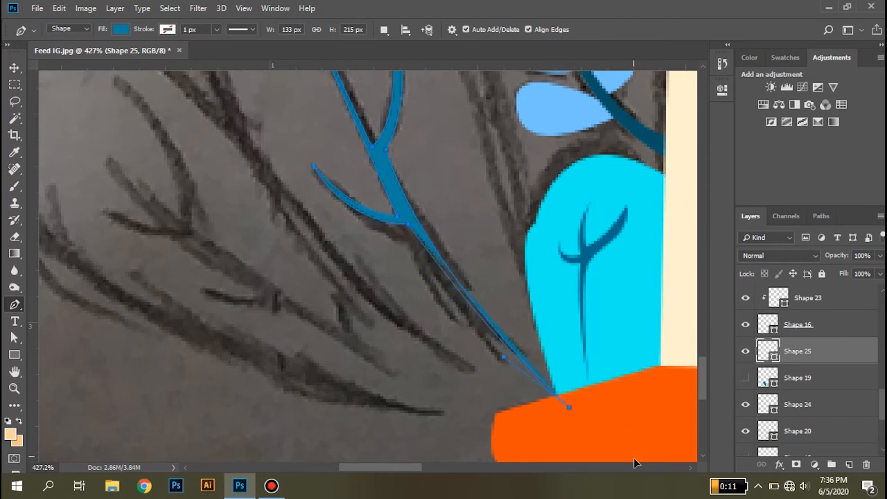
pyautogui.scroll(-1, 571, 407)
pyautogui.moveTo(569, 390); pyautogui.dragTo(644, 443)
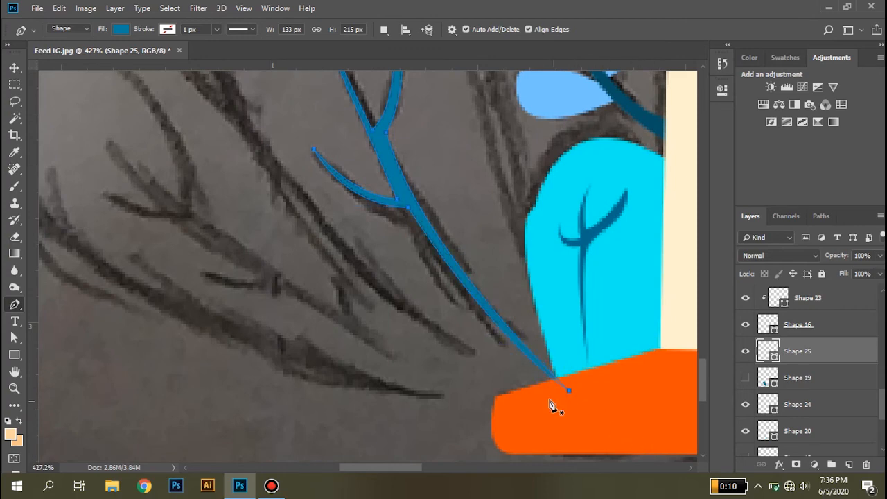
# Recolour the large leaf's vein shape with the light blue sampled from the matching veins in the reference illustration
pyautogui.press('v')
pyautogui.scroll(-5, 534, 268)
pyautogui.moveTo(314, 298); pyautogui.dragTo(313, 307)
pyautogui.click(201, 334)
pyautogui.moveTo(426, 283); pyautogui.dragTo(333, 452)
pyautogui.scroll(4, 385, 302)
pyautogui.click(764, 349)
pyautogui.click(765, 349)
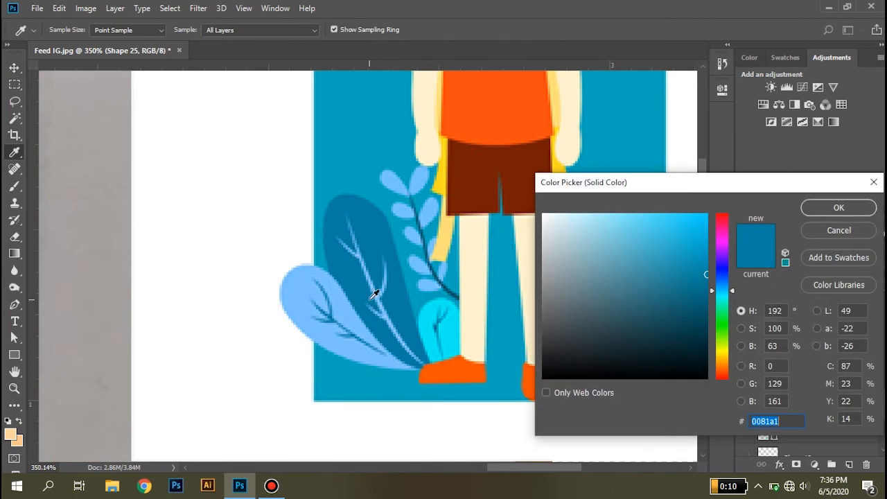
pyautogui.click(381, 295)
pyautogui.click(815, 212)
pyautogui.scroll(-5, 378, 308)
pyautogui.scroll(-4, 378, 307)
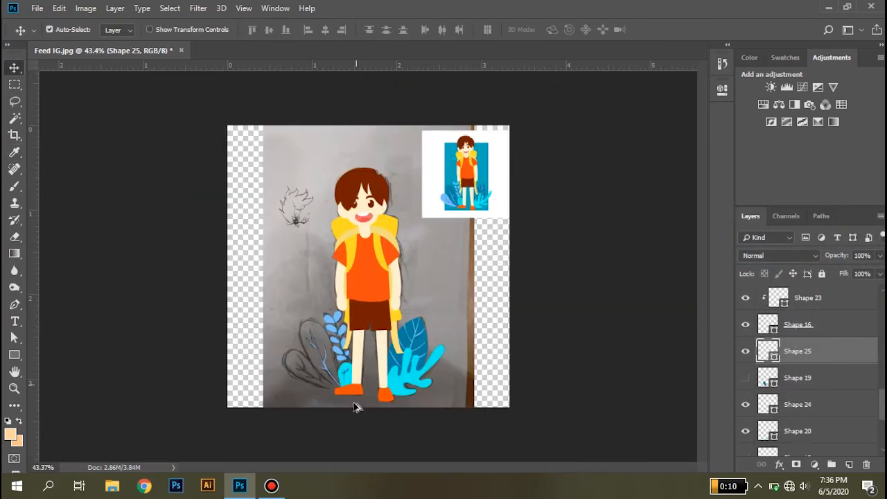
pyautogui.click(271, 485)
pyautogui.click(610, 64)
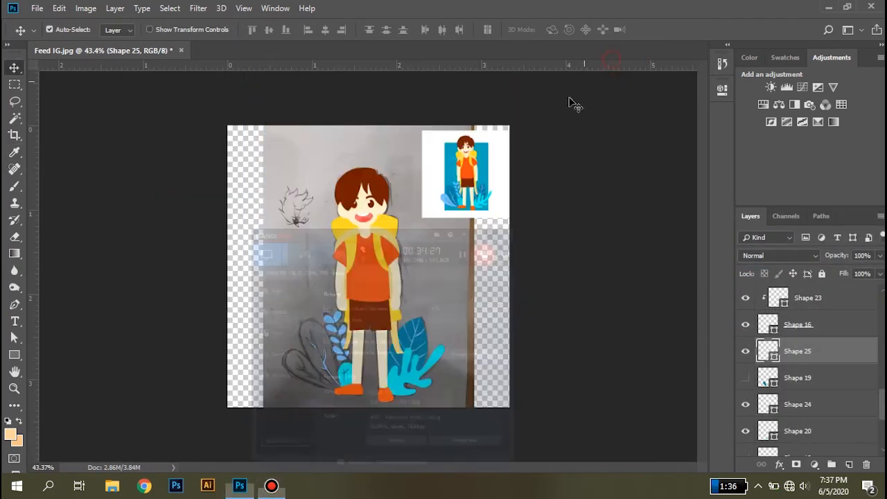
# Show the large dark blue leaf behind its light blue veins, keeping the outer light blue leaf hidden
pyautogui.scroll(3, 310, 300)
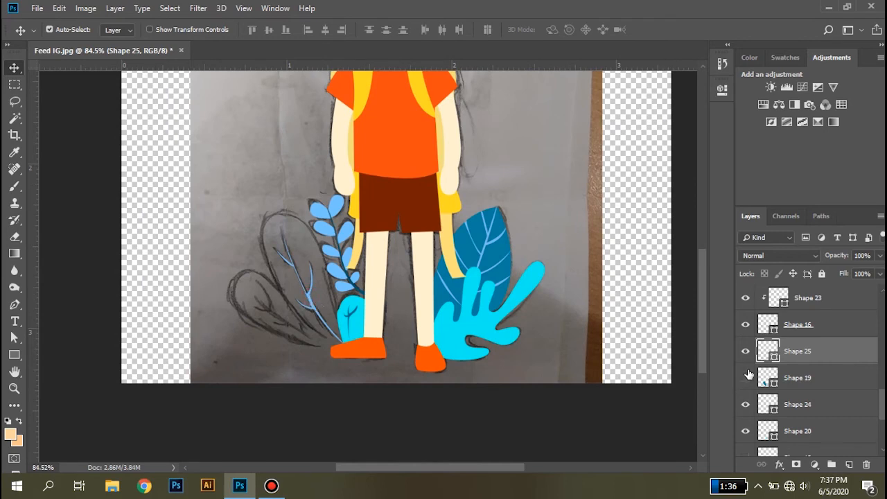
pyautogui.click(747, 377)
pyautogui.click(745, 378)
pyautogui.click(746, 378)
pyautogui.moveTo(479, 262); pyautogui.dragTo(508, 283)
pyautogui.scroll(-3, 749, 368)
pyautogui.click(745, 377)
pyautogui.click(745, 378)
# Start the outer leaf's vein shape at the toe of the shoe with the Pen tool
pyautogui.scroll(3, 430, 294)
pyautogui.press('p')
pyautogui.click(519, 351)
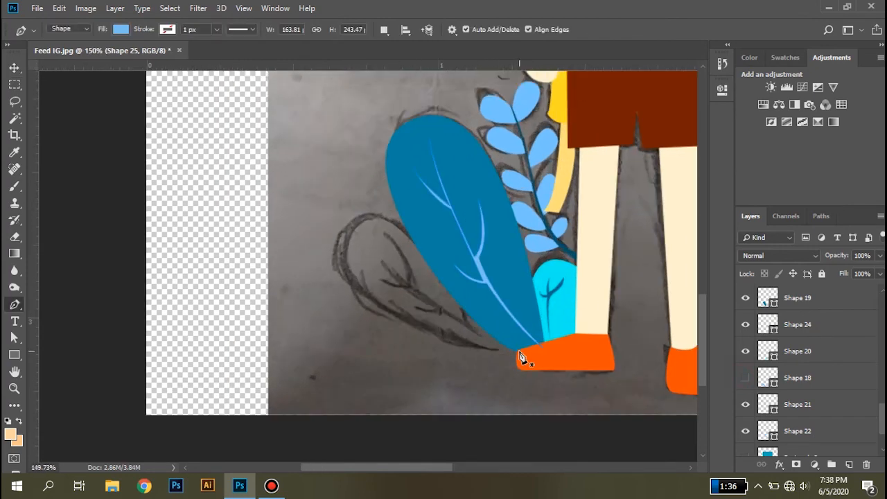
pyautogui.moveTo(412, 286); pyautogui.dragTo(395, 266)
pyautogui.keyDown('alt'); pyautogui.click(412, 286); pyautogui.keyUp('alt')
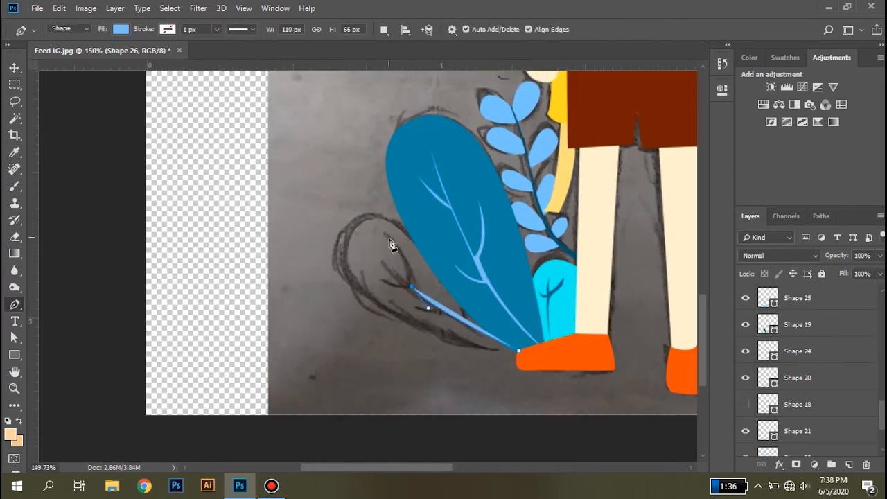
pyautogui.hotkey('ctrl', 'alt', 'z')
pyautogui.hotkey('ctrl', 'alt', 'z')
# Trace the outer leaf's lower central vein and its side vein that crosses onto the dark blue leaf
pyautogui.moveTo(470, 325); pyautogui.dragTo(462, 314)
pyautogui.keyDown('alt'); pyautogui.click(469, 325); pyautogui.keyUp('alt')
pyautogui.moveTo(455, 284); pyautogui.dragTo(443, 270)
pyautogui.keyDown('alt'); pyautogui.click(454, 284); pyautogui.keyUp('alt')
pyautogui.moveTo(459, 330); pyautogui.dragTo(461, 330)
pyautogui.keyDown('alt'); pyautogui.click(463, 319); pyautogui.keyUp('alt')
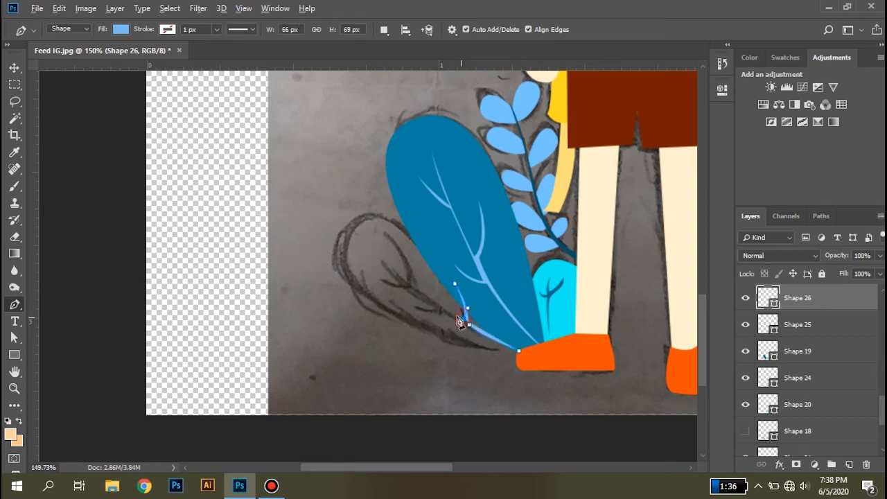
# Extend the outer leaf's central vein and trace the three branches fanning out toward its rounded end
pyautogui.click(413, 287)
pyautogui.moveTo(385, 232); pyautogui.dragTo(354, 205)
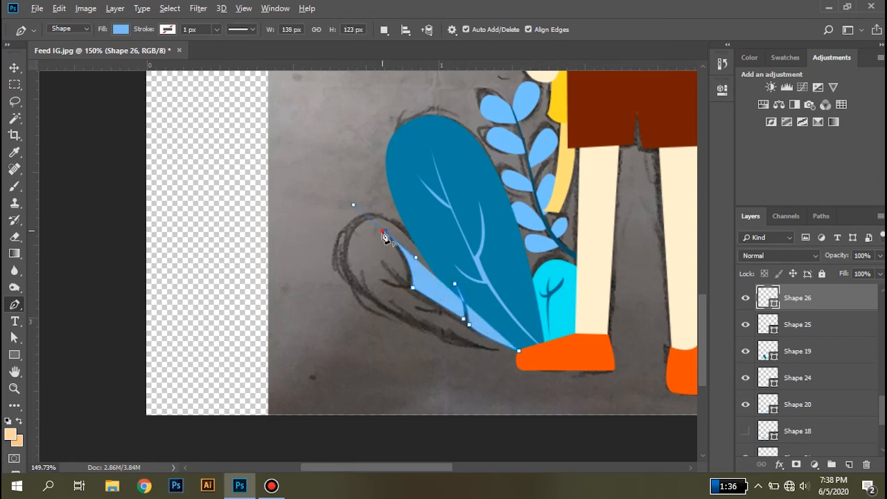
pyautogui.keyDown('alt'); pyautogui.click(406, 284); pyautogui.keyUp('alt')
pyautogui.moveTo(396, 296)
pyautogui.mouseDown()
pyautogui.moveTo(441, 291)
pyautogui.moveTo(397, 297)
pyautogui.mouseUp()
pyautogui.click(377, 250)
pyautogui.keyDown('alt'); pyautogui.click(406, 285); pyautogui.keyUp('alt')
pyautogui.click(370, 278)
# Add the outer leaf's lower side vein and close the vein shape at the shoe
pyautogui.click(444, 312)
pyautogui.keyDown('alt'); pyautogui.click(409, 305); pyautogui.keyUp('alt')
pyautogui.click(519, 351)
pyautogui.press('v')
pyautogui.click(459, 339)
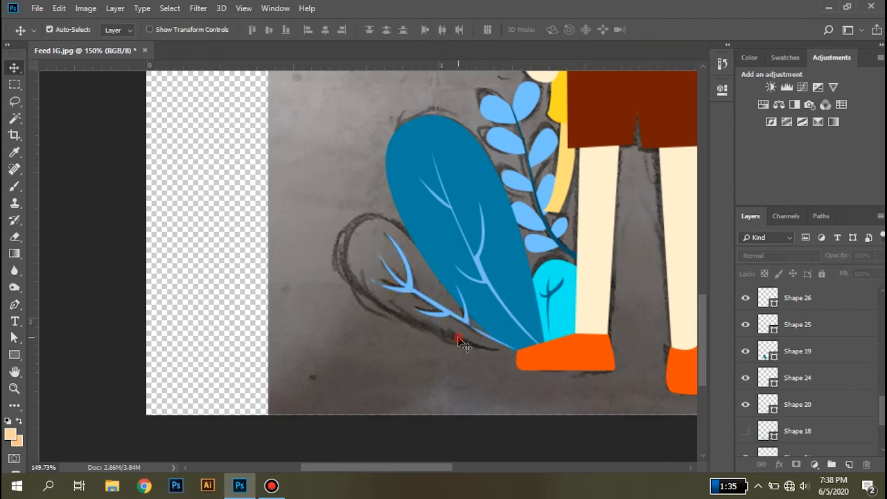
# Show the light blue outer leaf and recolour its vein shape with the blue sampled from the reference illustration
pyautogui.click(745, 432)
pyautogui.scroll(1, 451, 340)
pyautogui.click(469, 315)
pyautogui.scroll(-6, 469, 316)
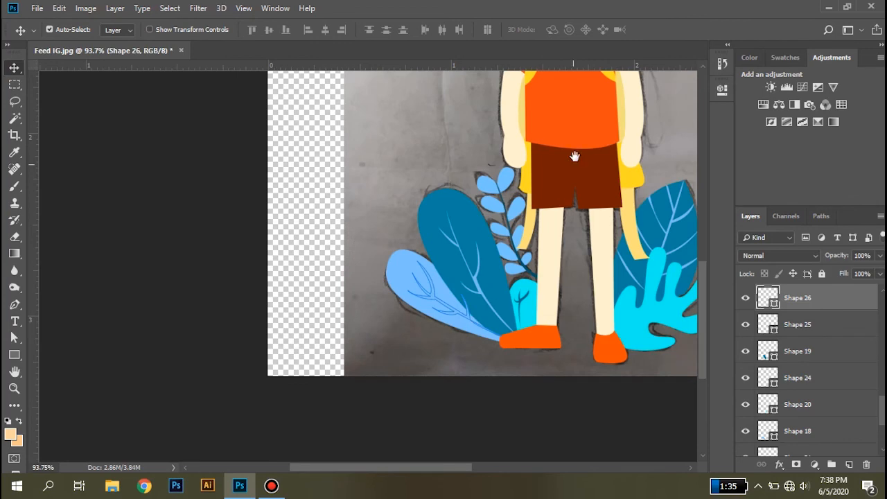
pyautogui.moveTo(567, 198); pyautogui.dragTo(486, 379)
pyautogui.scroll(5, 484, 378)
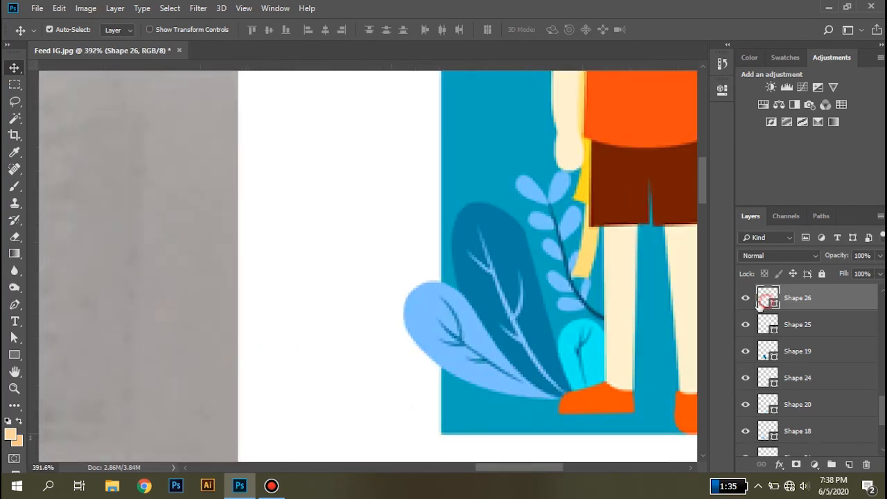
pyautogui.doubleClick(764, 299)
pyautogui.click(463, 330)
pyautogui.click(840, 206)
# Adjust the fill of the light blue leaf's vein shape to 208ab5
pyautogui.scroll(-5, 328, 390)
pyautogui.moveTo(300, 241); pyautogui.dragTo(347, 115)
pyautogui.scroll(2, 270, 289)
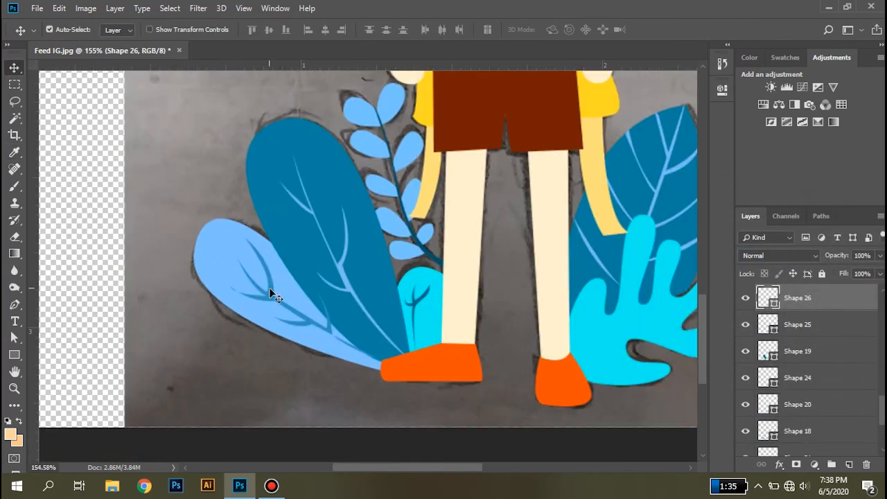
pyautogui.doubleClick(764, 298)
pyautogui.click(678, 262)
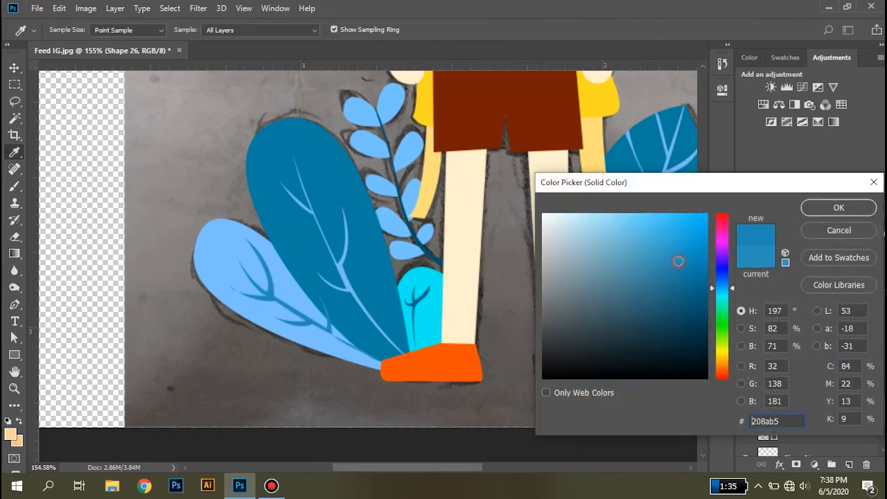
pyautogui.click(839, 208)
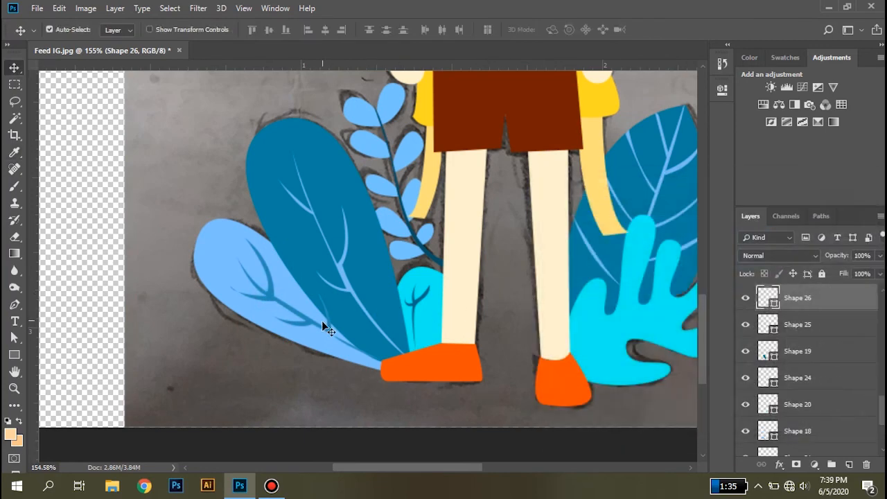
# Add a layer mask to the light blue leaf's vein shape and resize the Eraser for masking
pyautogui.click(795, 464)
pyautogui.press('e')
pyautogui.scroll(7, 326, 289)
pyautogui.keyDown('alt'); pyautogui.rightClick(333, 291); pyautogui.keyUp('alt')
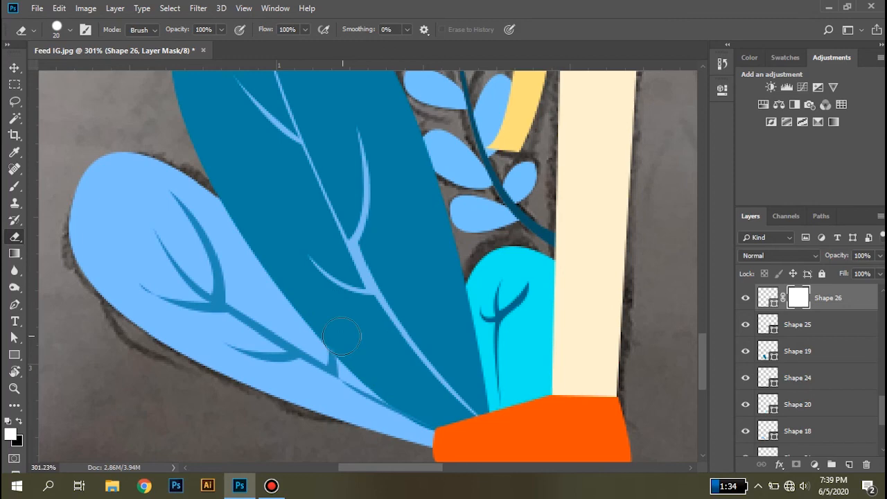
pyautogui.scroll(-4, 378, 350)
pyautogui.scroll(3, 355, 371)
# Nudge the anchor where the overlapping side vein meets the central vein, and reselect the vein shape
pyautogui.press('a')
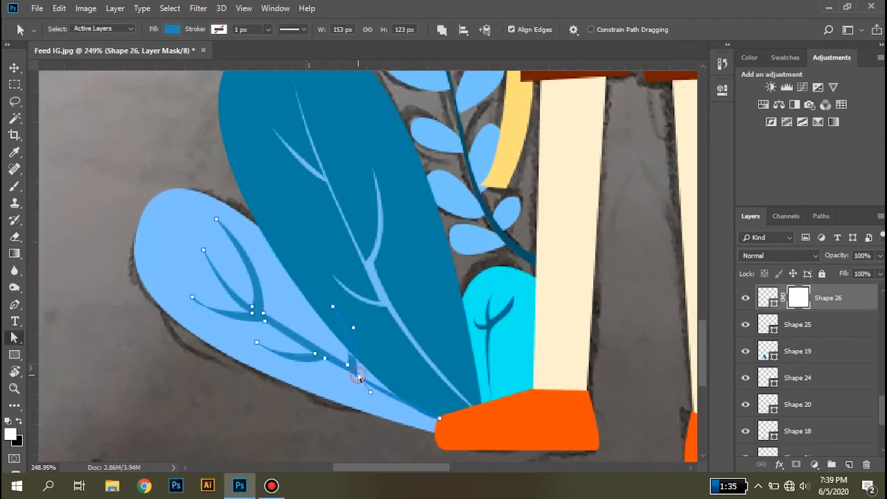
pyautogui.moveTo(358, 375); pyautogui.dragTo(355, 369)
pyautogui.press('v')
pyautogui.press('a')
pyautogui.press('v')
pyautogui.click(366, 395)
pyautogui.click(352, 372)
# Mask out the part of the side vein that overlaps the dark blue leaf, using a black brush on the layer mask
pyautogui.press('b')
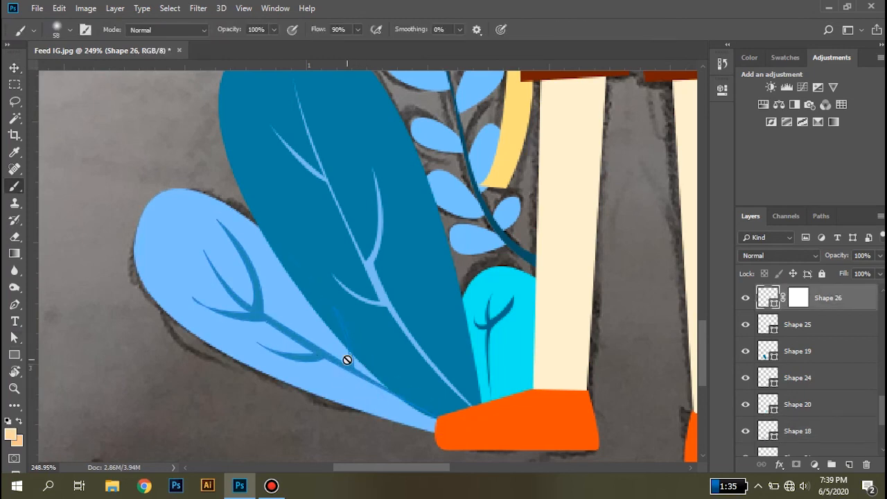
pyautogui.scroll(4, 347, 359)
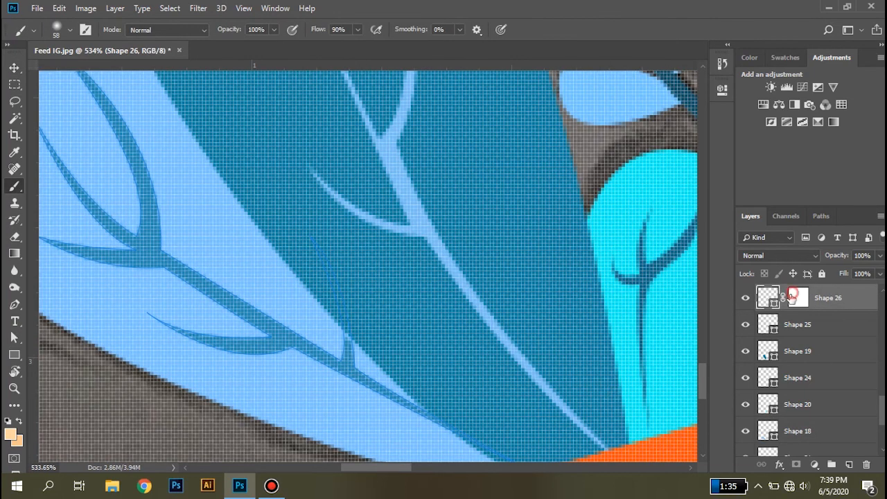
pyautogui.click(794, 297)
pyautogui.press('d')
pyautogui.scroll(-5, 399, 323)
pyautogui.press('v')
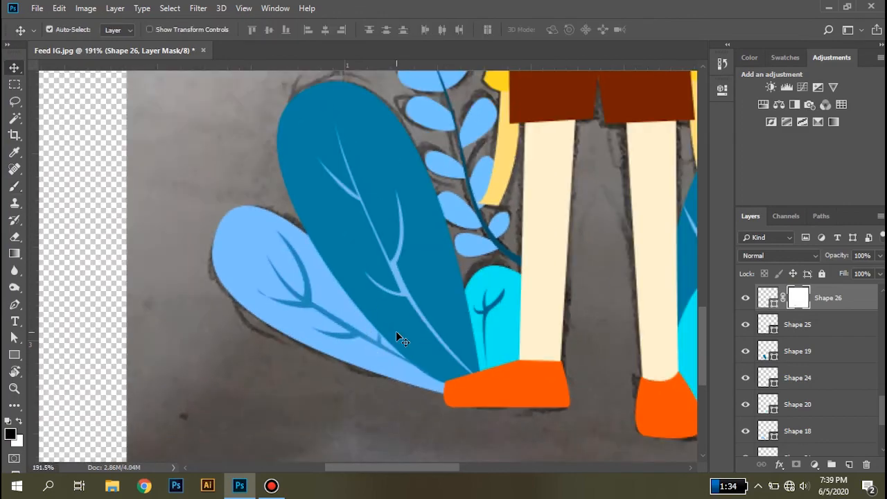
# Show the white background and teal panel rectangles (Rectangle 1 and Rectangle 2) and hide the reference image on Layer 1
pyautogui.scroll(-5, 398, 336)
pyautogui.scroll(-3, 782, 411)
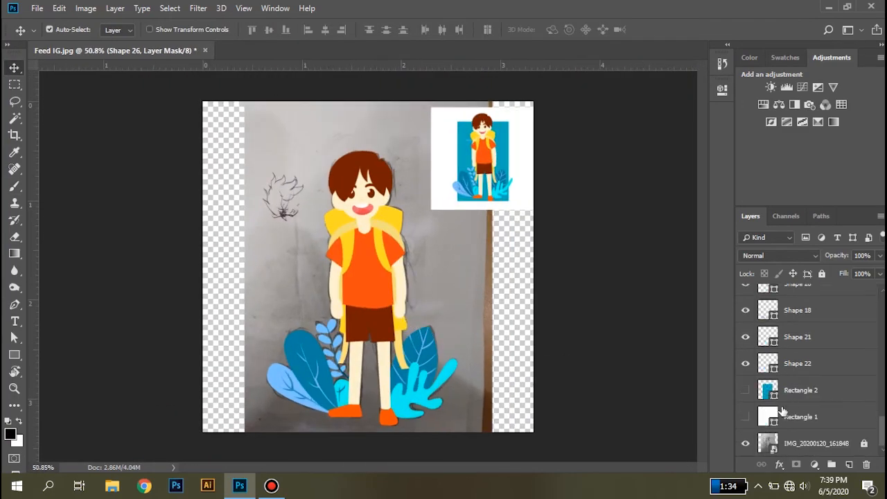
pyautogui.click(745, 417)
pyautogui.scroll(10, 804, 375)
pyautogui.click(797, 298)
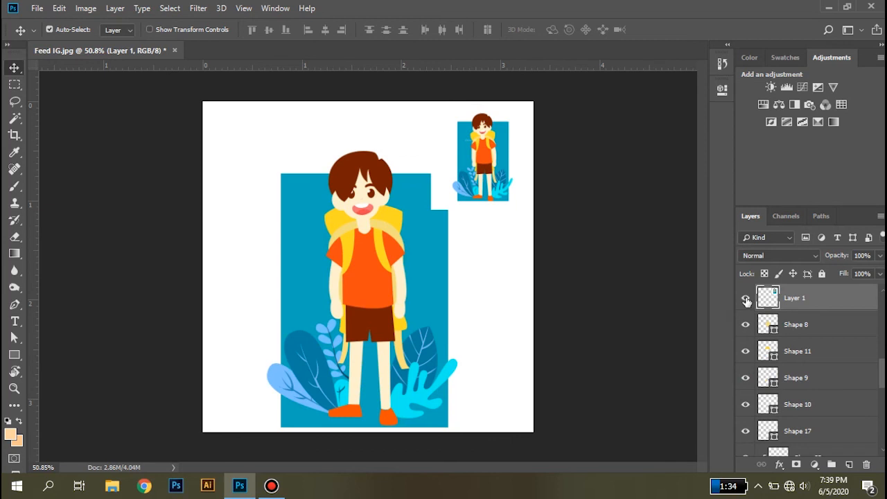
pyautogui.click(745, 297)
# Add the title "Relaxed Man" above the boy in the teal sampled from the panel, and centre it over the panel
pyautogui.click(15, 321)
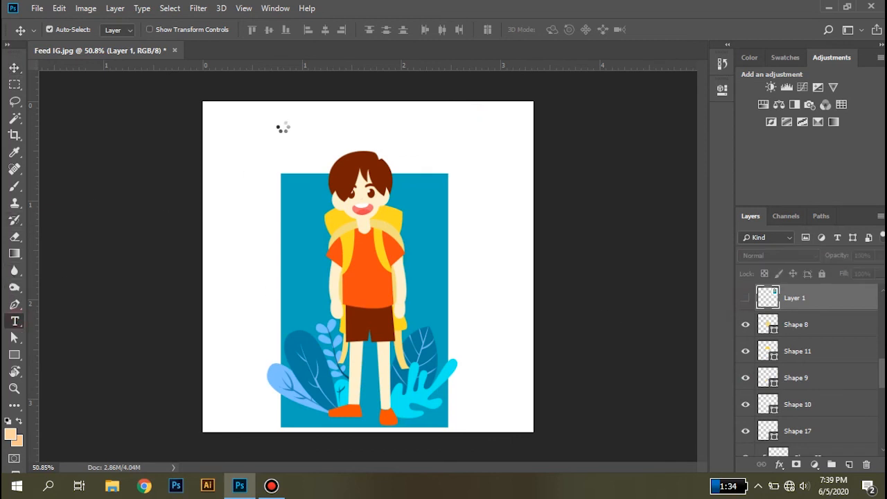
pyautogui.click(296, 122)
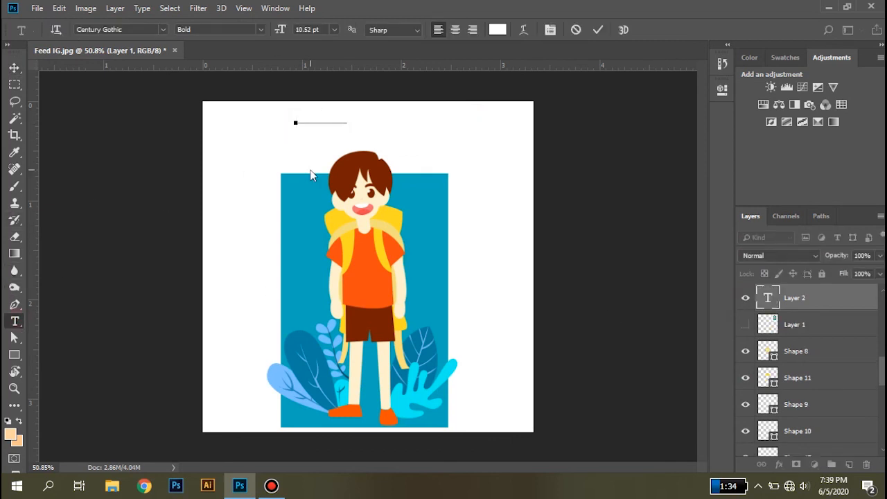
pyautogui.hotkey('ctrl', 'a')
pyautogui.click(498, 29)
pyautogui.click(431, 177)
pyautogui.click(837, 205)
pyautogui.write('Re')
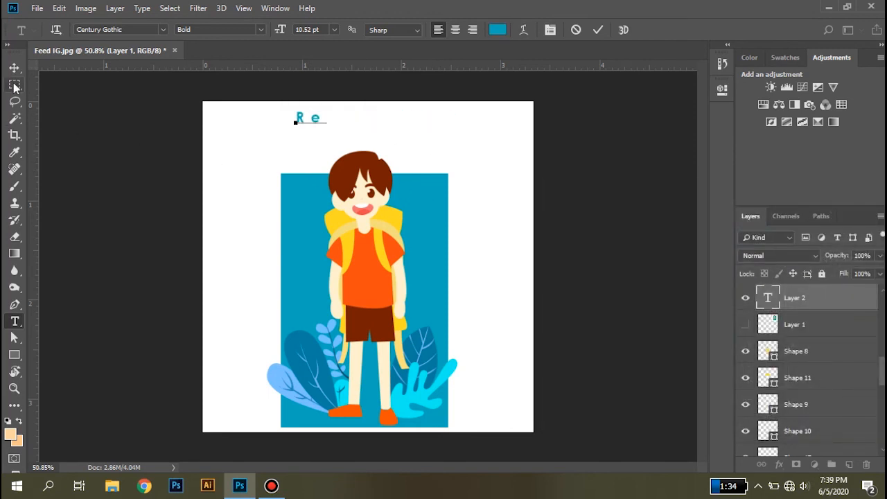
pyautogui.write('laxed Man')
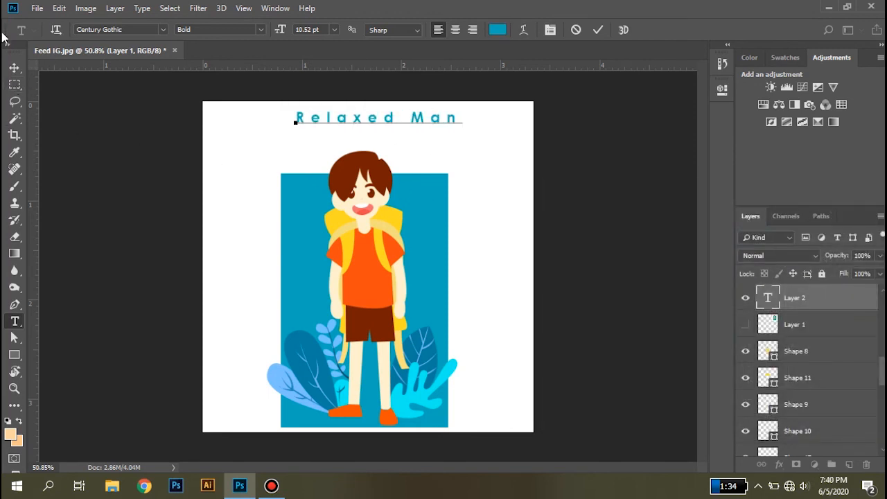
pyautogui.click(14, 68)
pyautogui.moveTo(366, 125); pyautogui.dragTo(350, 127)
pyautogui.press('t')
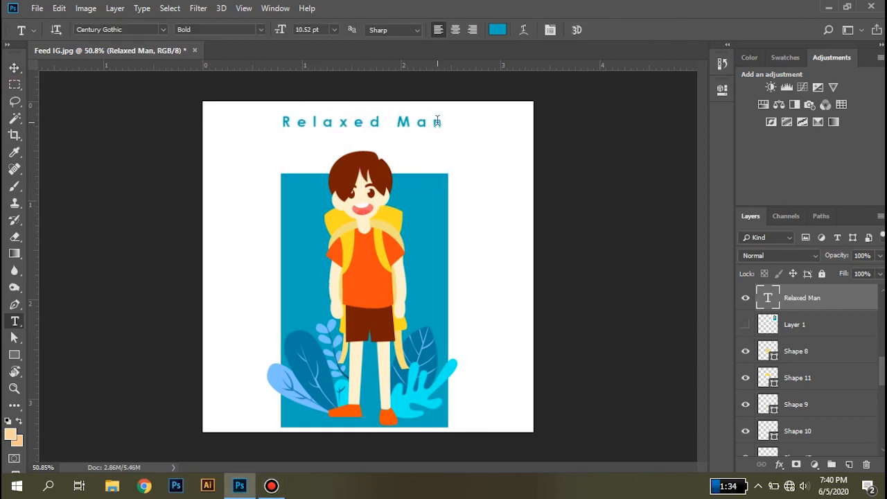
pyautogui.click(438, 122)
pyautogui.write('Thnb')
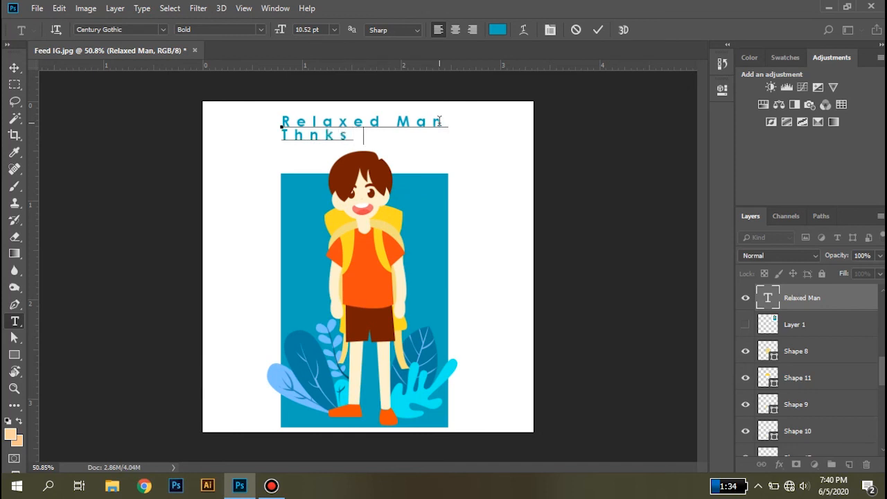
pyautogui.write('imn')
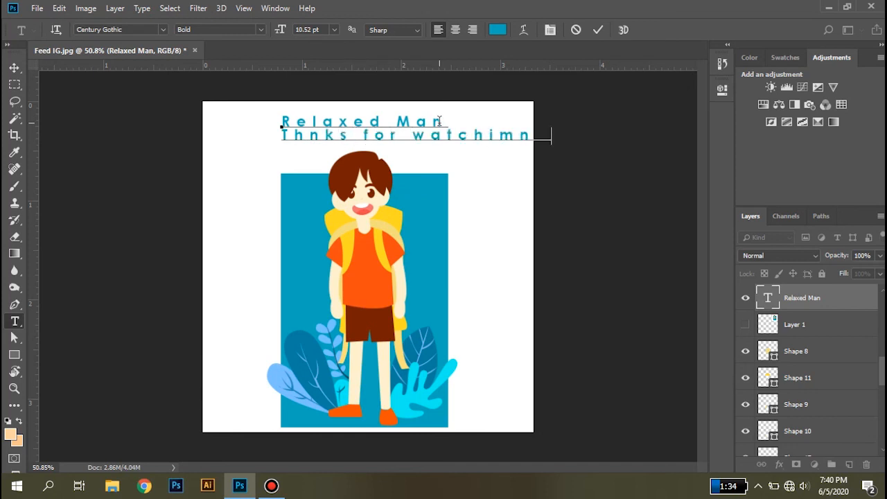
pyautogui.press('BackSpace')
pyautogui.press('BackSpace')
pyautogui.press('BackSpace')
pyautogui.press('BackSpace')
pyautogui.press('BackSpace')
pyautogui.press('BackSpace')
pyautogui.press('BackSpace')
pyautogui.press('BackSpace')
pyautogui.press('BackSpace')
pyautogui.press('BackSpace')
pyautogui.press('BackSpace')
pyautogui.press('BackSpace')
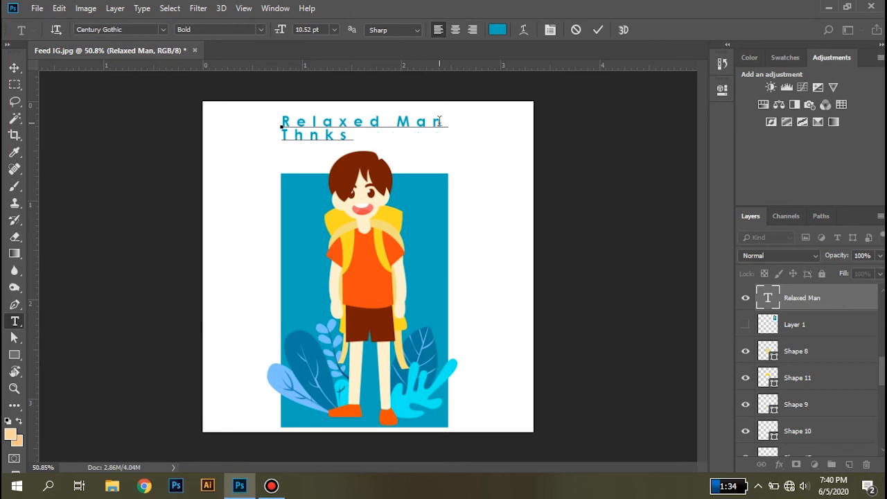
pyautogui.click(14, 67)
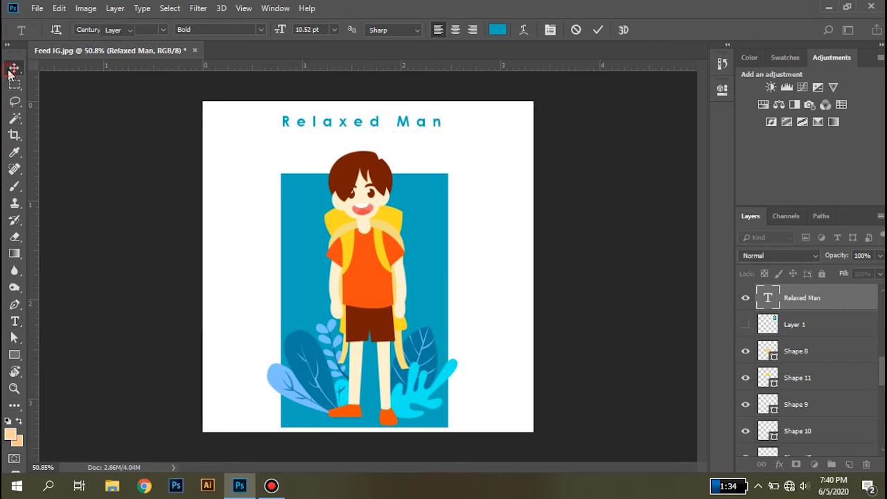